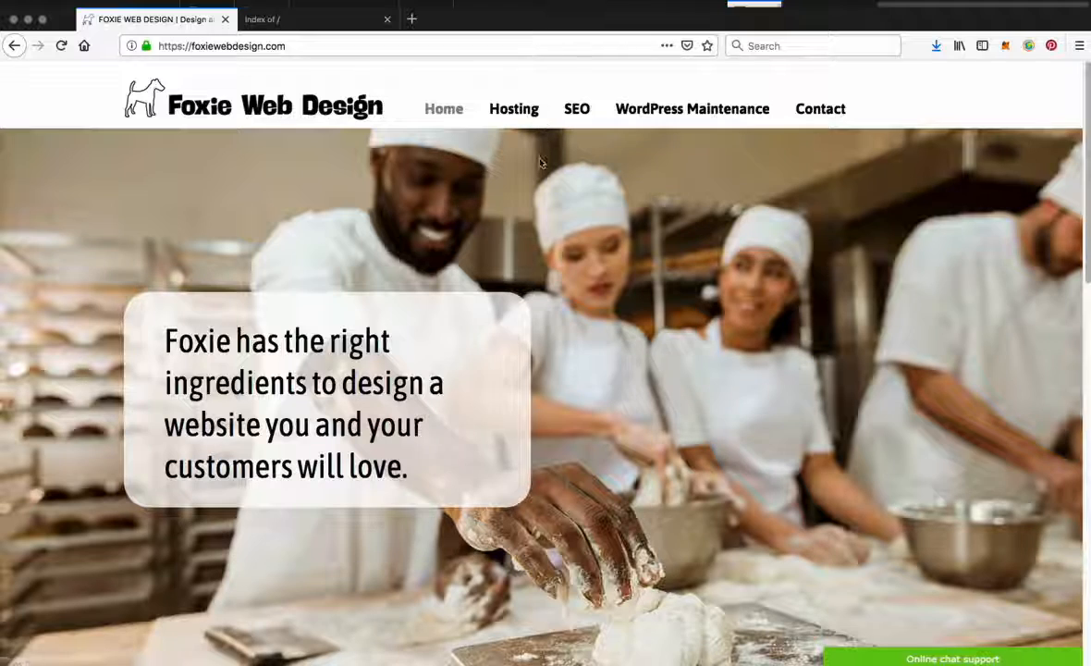
pyautogui.scroll(-3, 629, 329)
pyautogui.scroll(-2, 600, 387)
pyautogui.scroll(5, 600, 388)
# Step: Open the webgoodness.com.au cPanel login from its PasswordWallet entry and log in with the stored username and account password
pyautogui.click(331, 20)
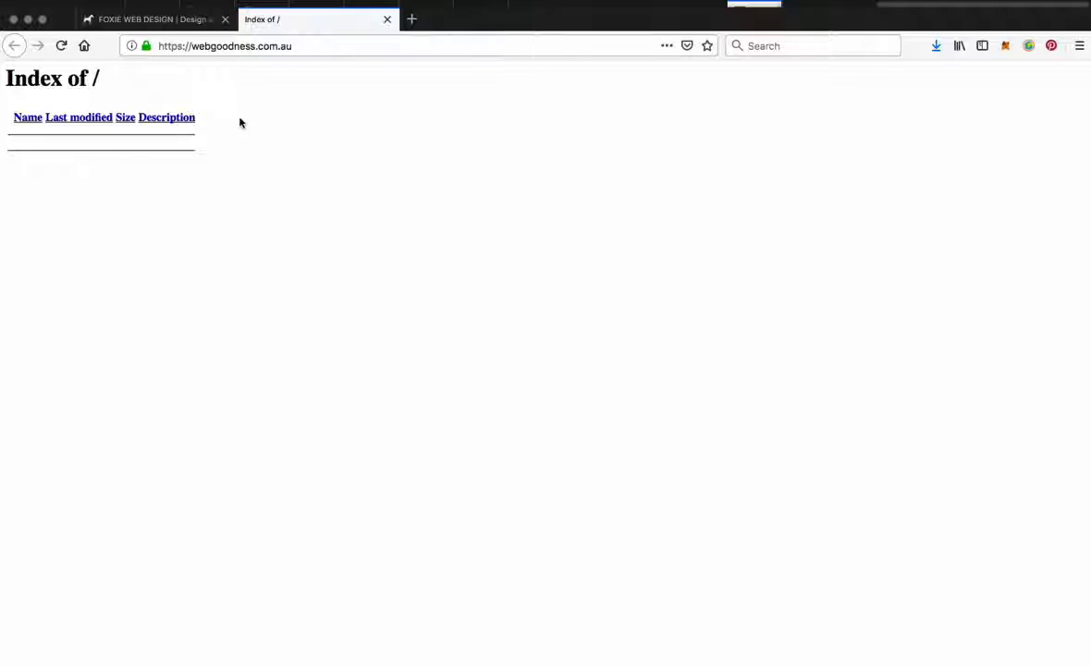
pyautogui.click(208, 45)
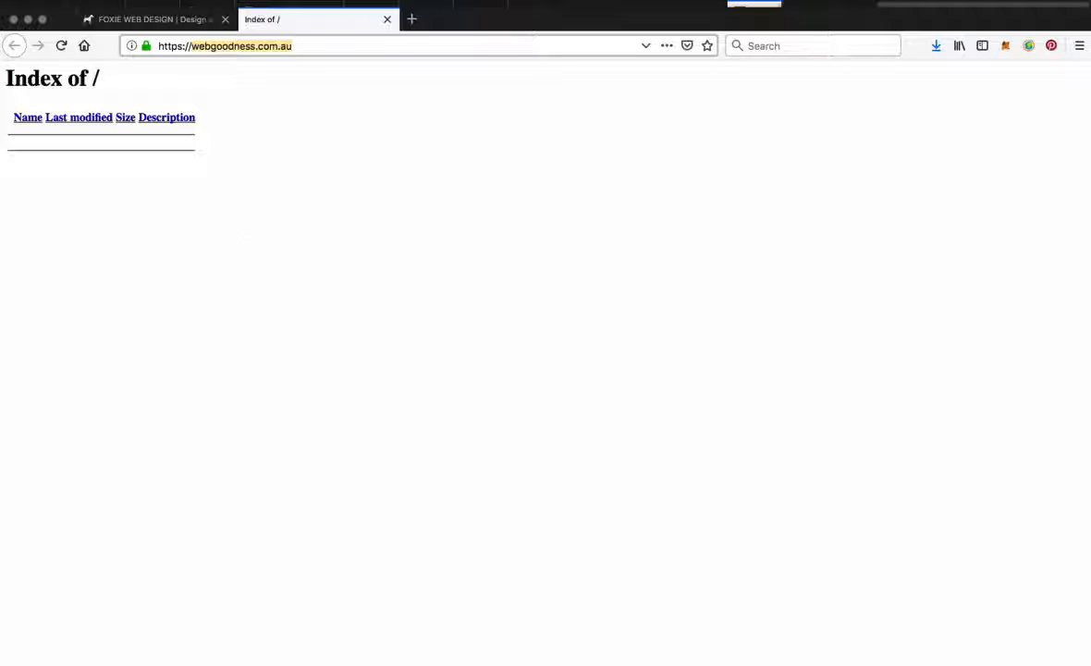
pyautogui.moveTo(2, 124); pyautogui.dragTo(158, 285)
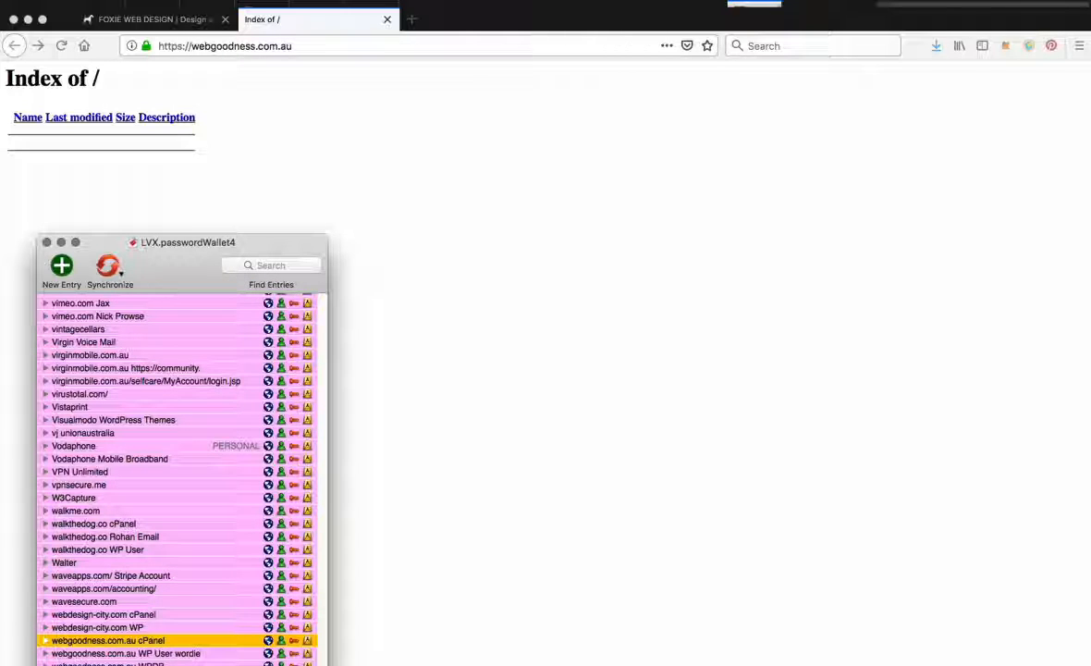
pyautogui.click(268, 640)
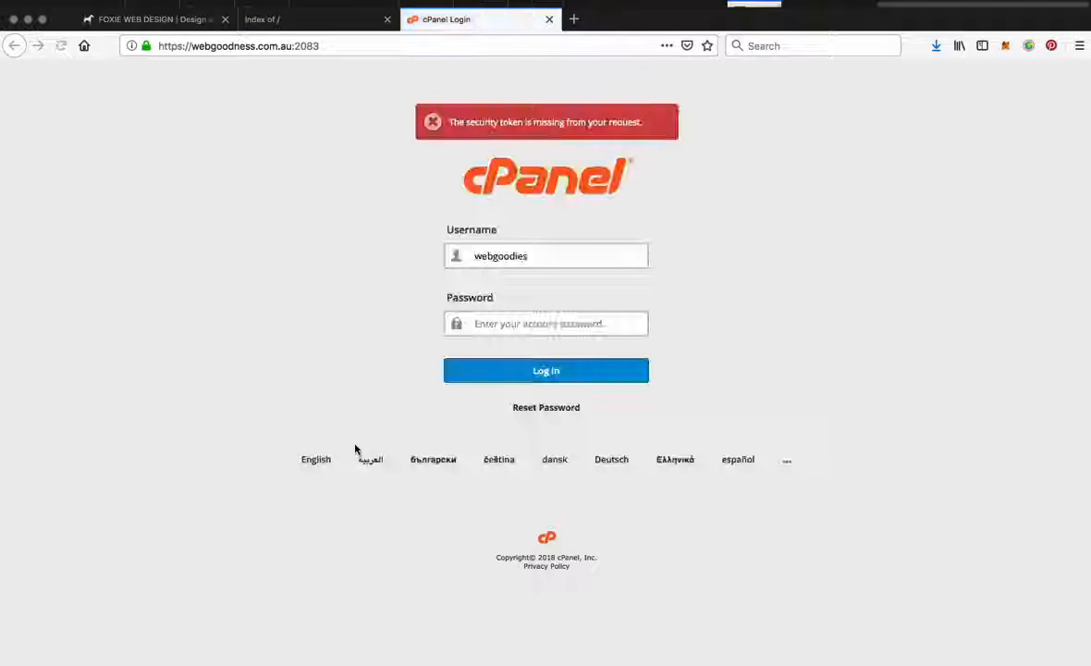
pyautogui.press('super+a')
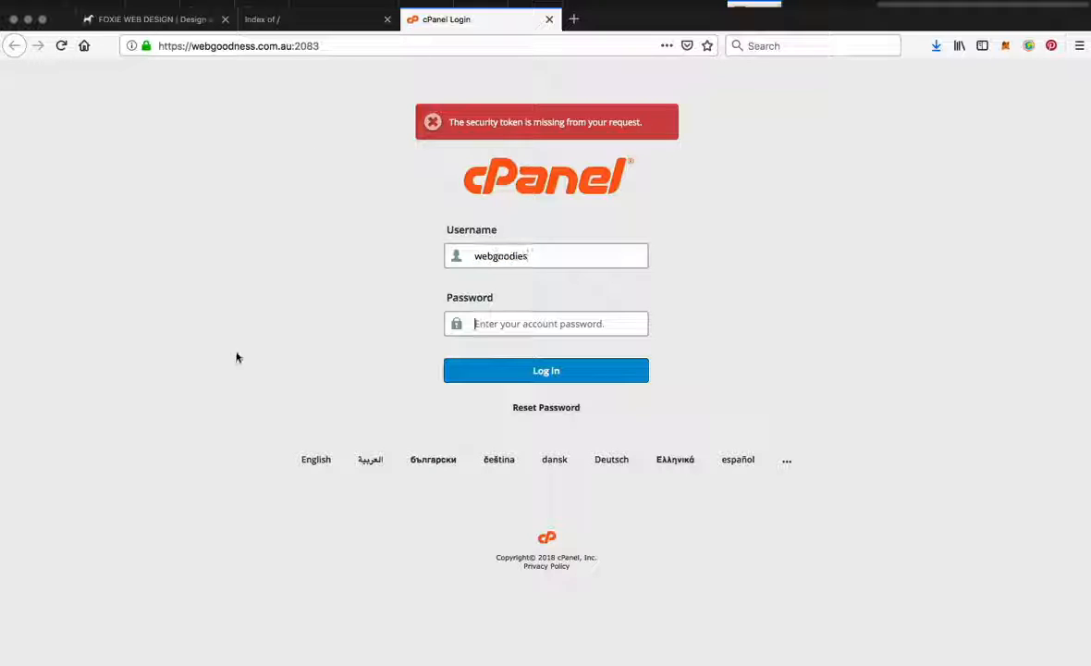
pyautogui.press('Return')
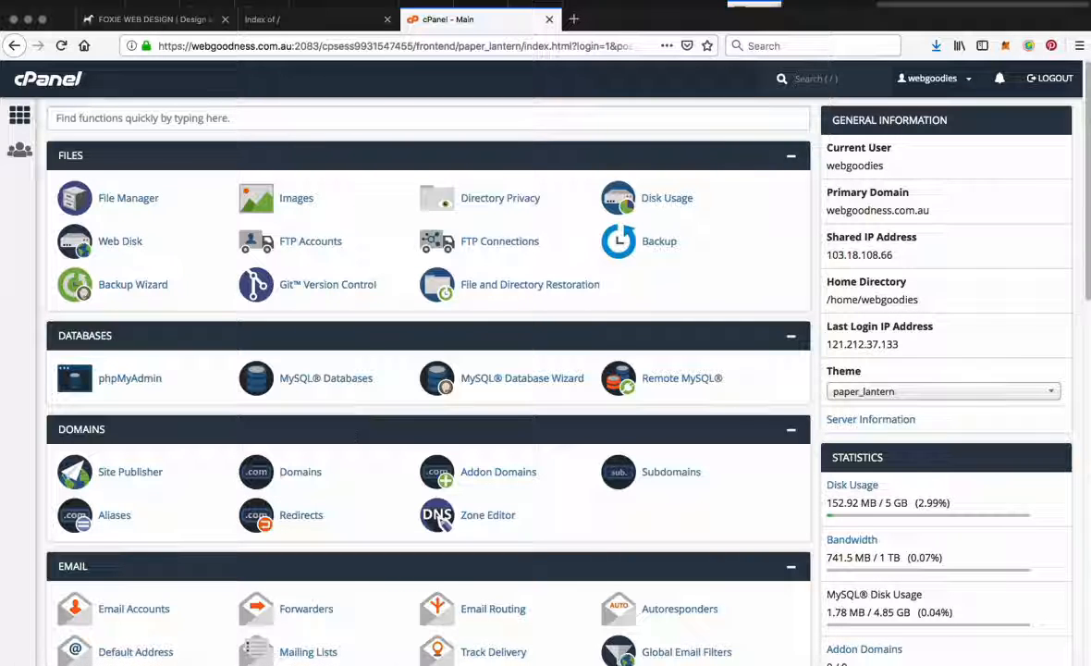
# Step: Open cPanel's Email Accounts page to add an account for the webgoodness.com.au domain
pyautogui.scroll(-1, 367, 433)
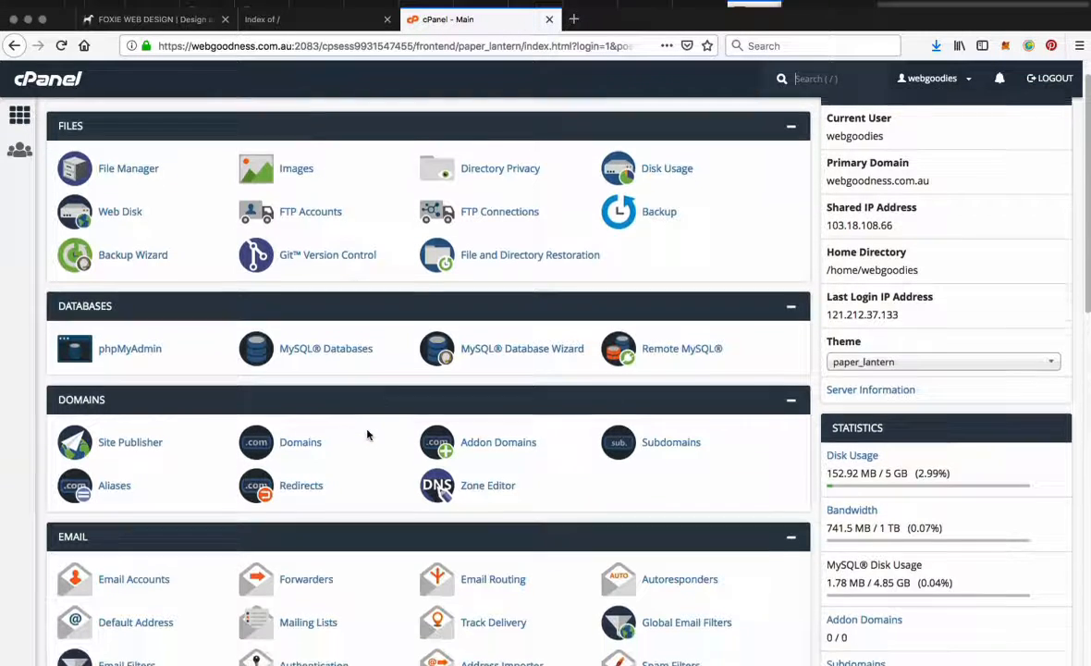
pyautogui.scroll(-1, 367, 434)
pyautogui.scroll(-3, 375, 434)
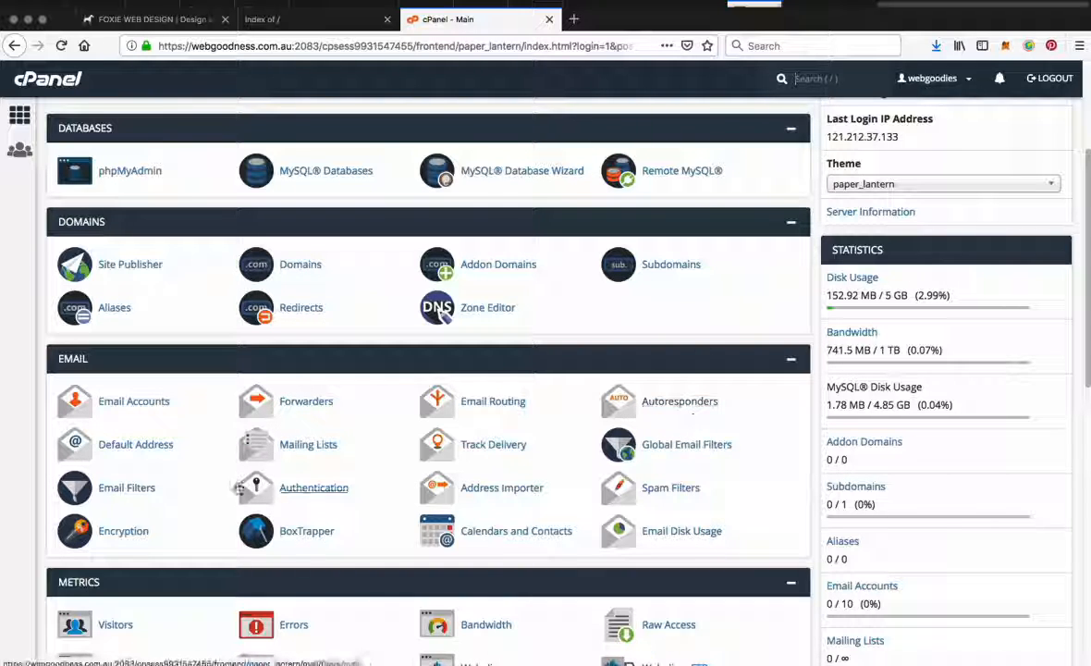
pyautogui.click(138, 404)
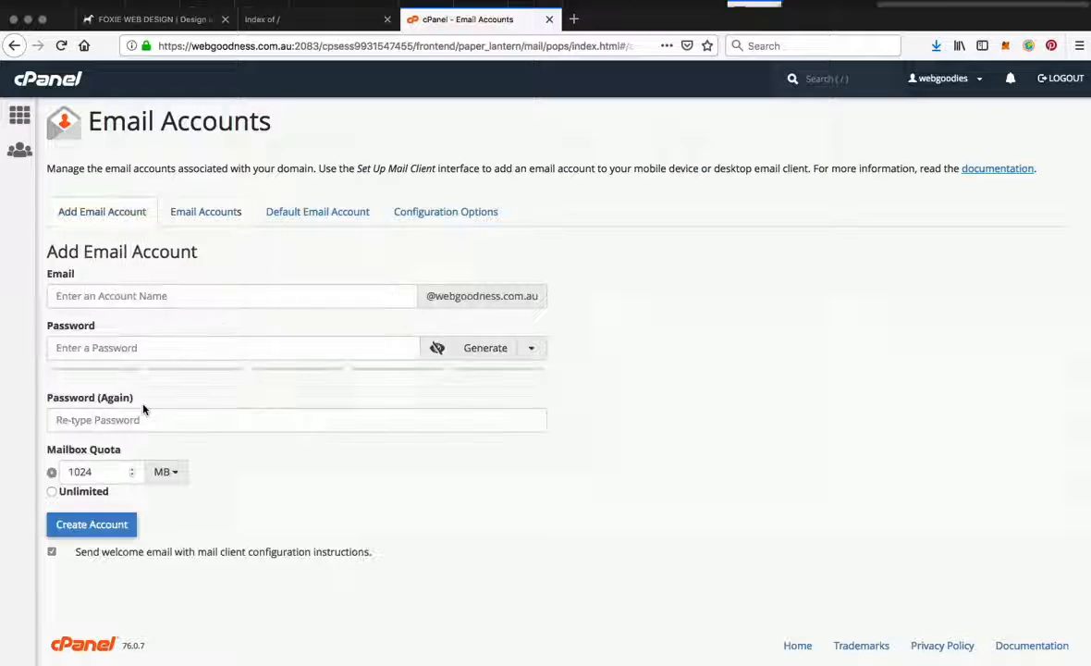
pyautogui.click(196, 298)
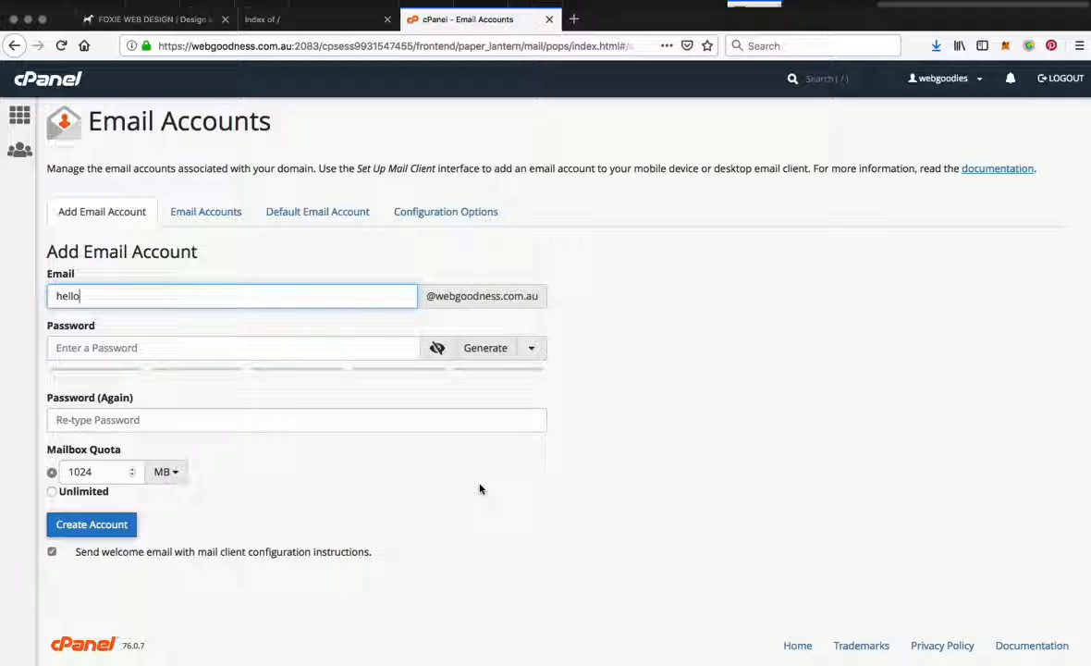
pyautogui.click(153, 345)
pyautogui.click(496, 348)
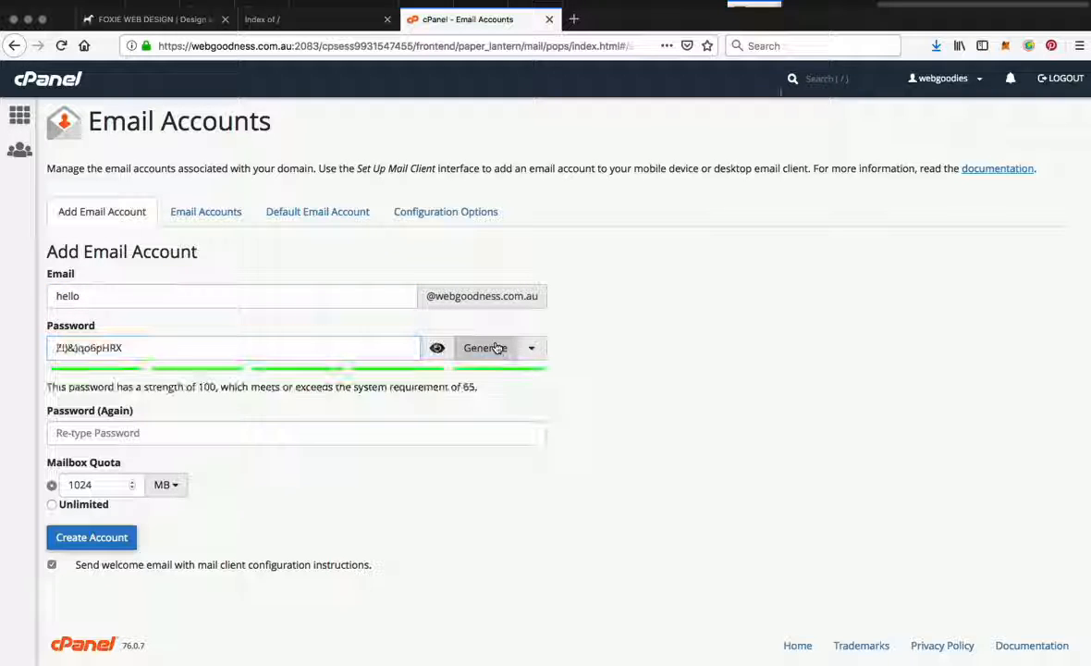
# Step: Copy the generated email password into the password field of a new PasswordWallet entry
pyautogui.tripleClick(145, 355)
pyautogui.press('super+c')
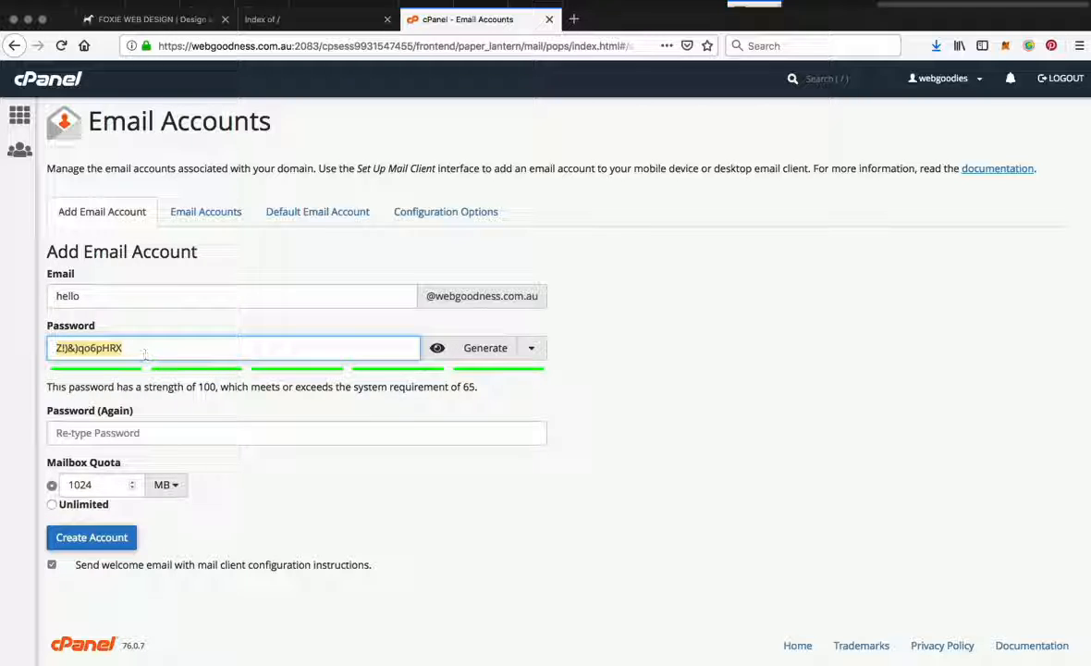
pyautogui.click(167, 664)
pyautogui.click(61, 268)
pyautogui.moveTo(178, 259); pyautogui.dragTo(843, 261)
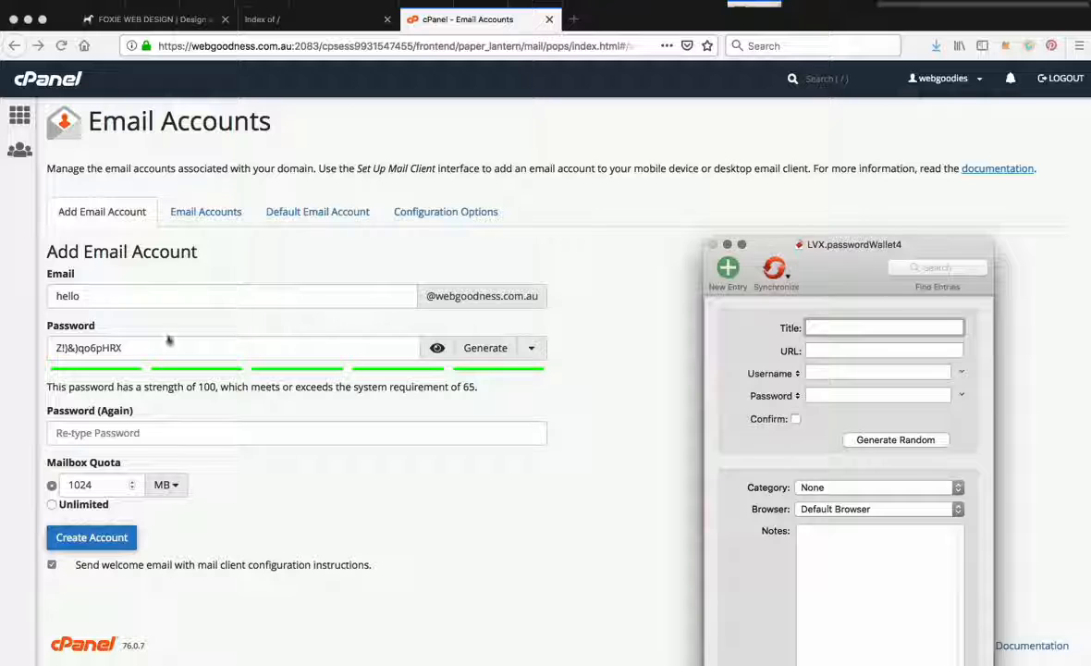
pyautogui.tripleClick(157, 347)
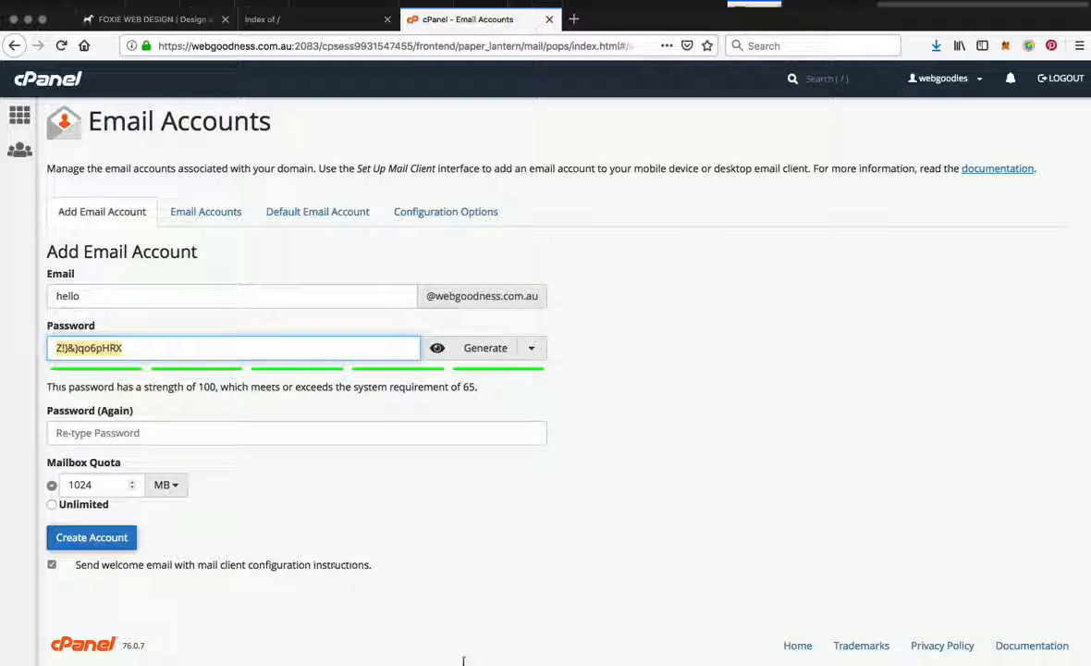
pyautogui.press('super+Tab')
pyautogui.click(831, 394)
pyautogui.press('super+v')
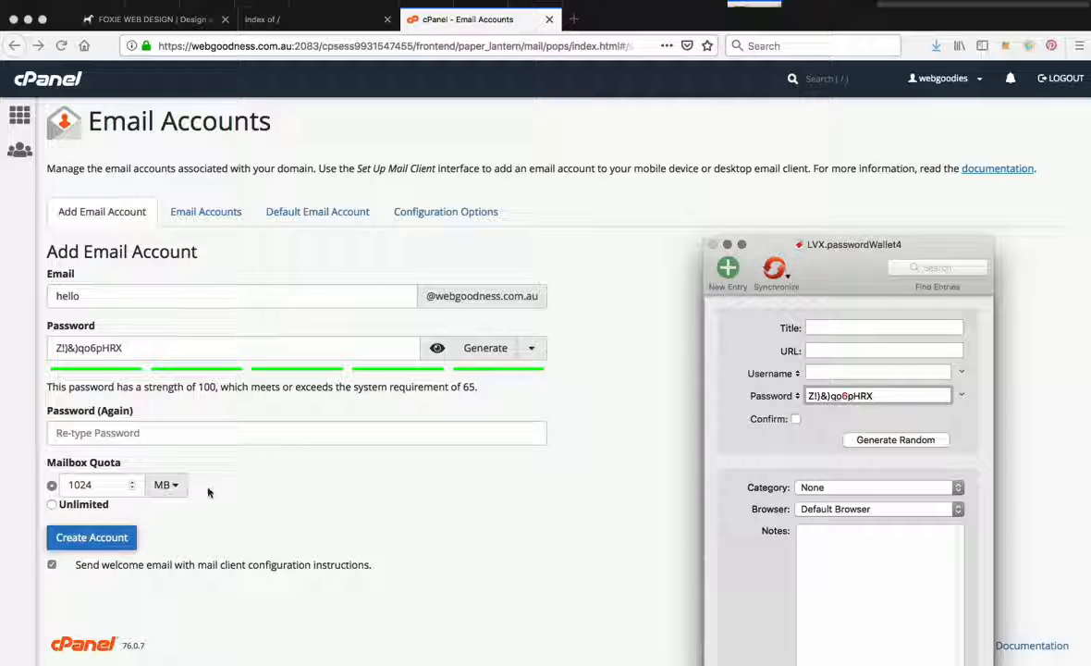
# Step: Back in the browser, set the mailbox quota to Unlimited, paste the password into the confirmation field, and create the account
pyautogui.press('super+Tab')
pyautogui.click(99, 506)
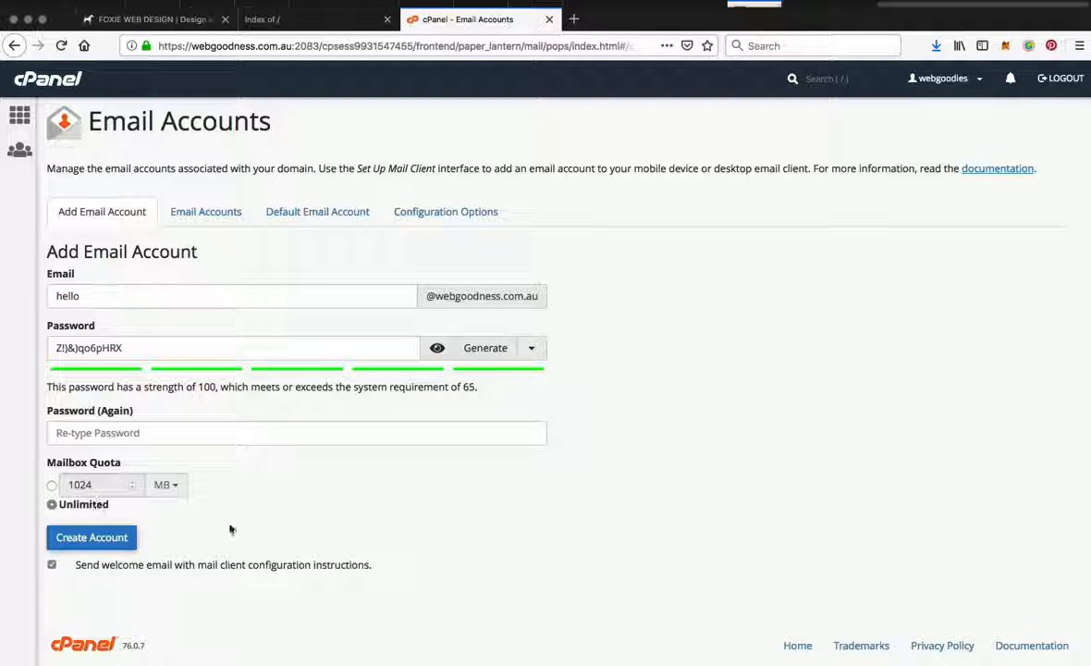
pyautogui.click(75, 545)
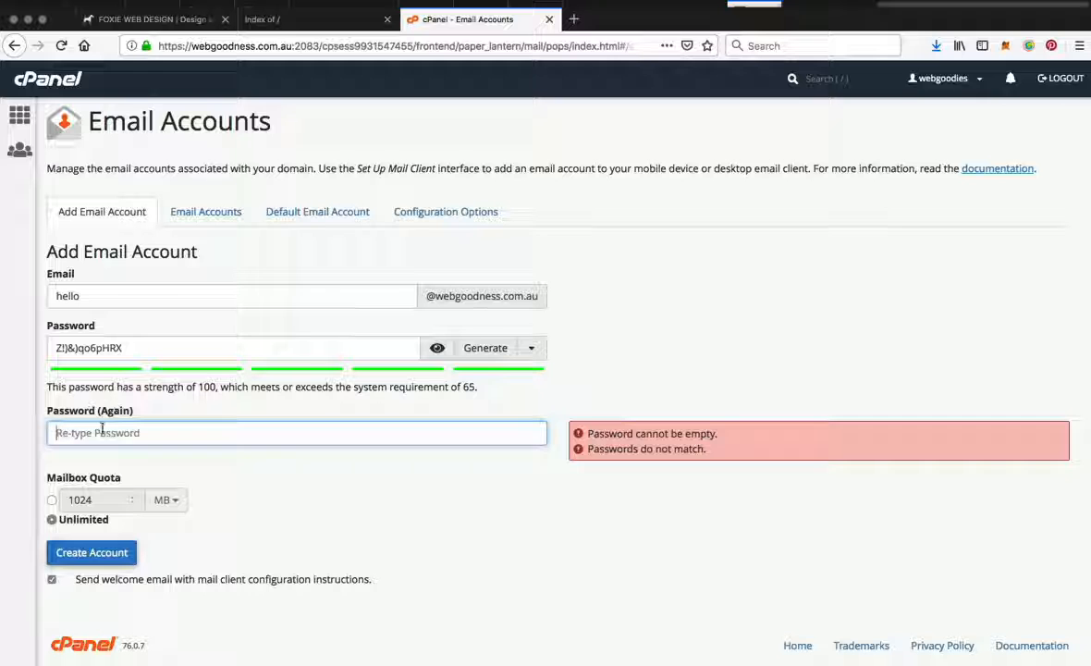
pyautogui.press('super+v')
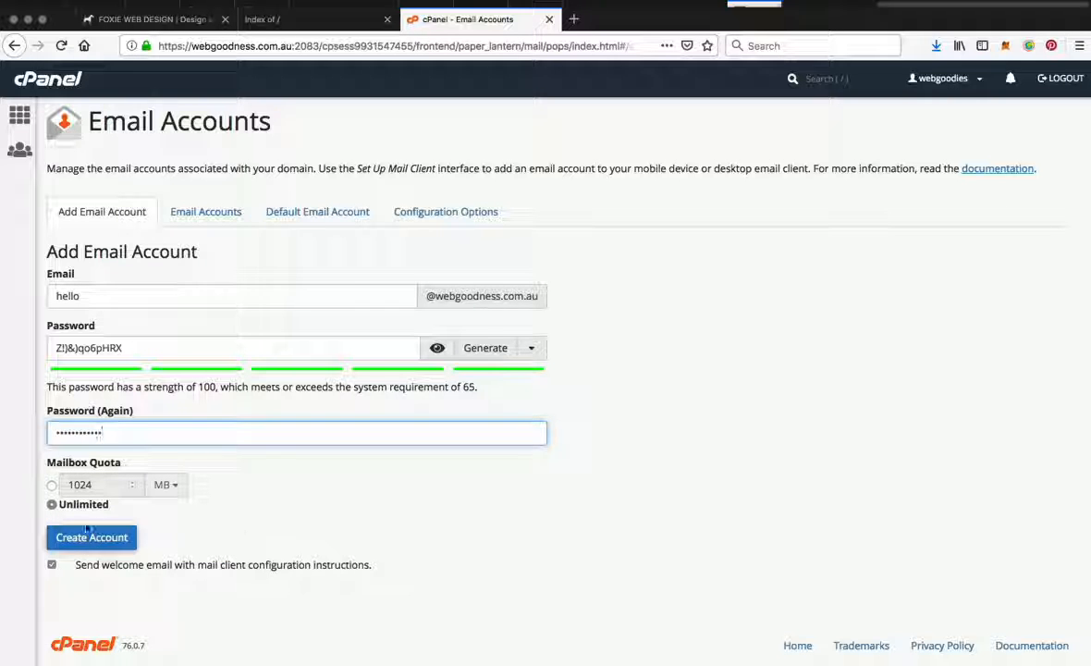
pyautogui.click(91, 537)
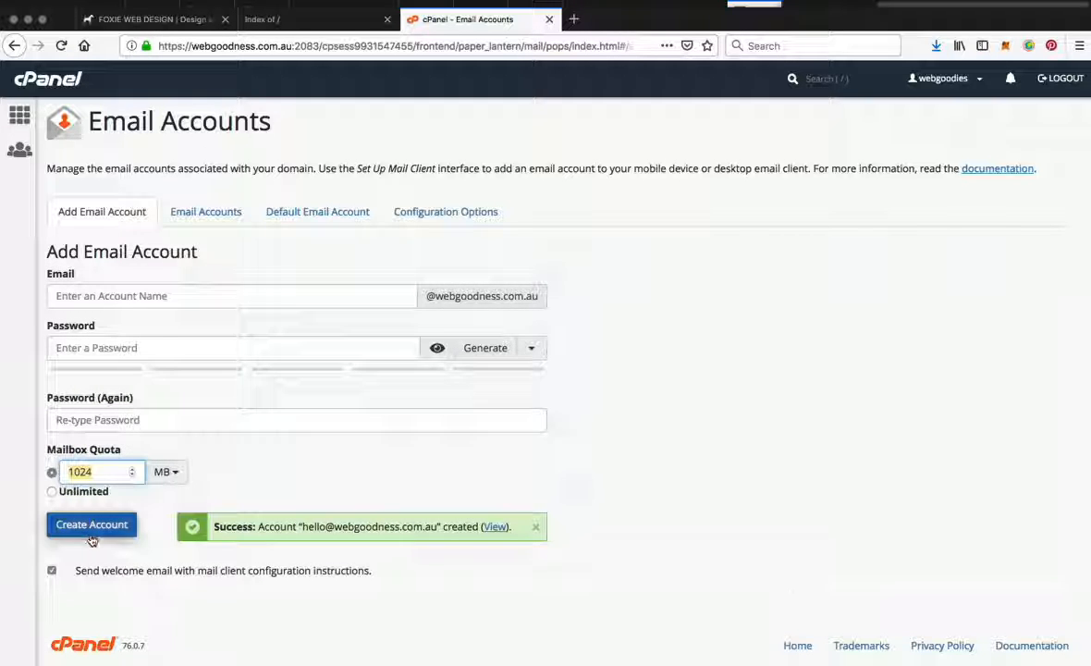
# Step: View the domain's list of email accounts, and reopen Email Accounts from the cPanel home page
pyautogui.click(210, 217)
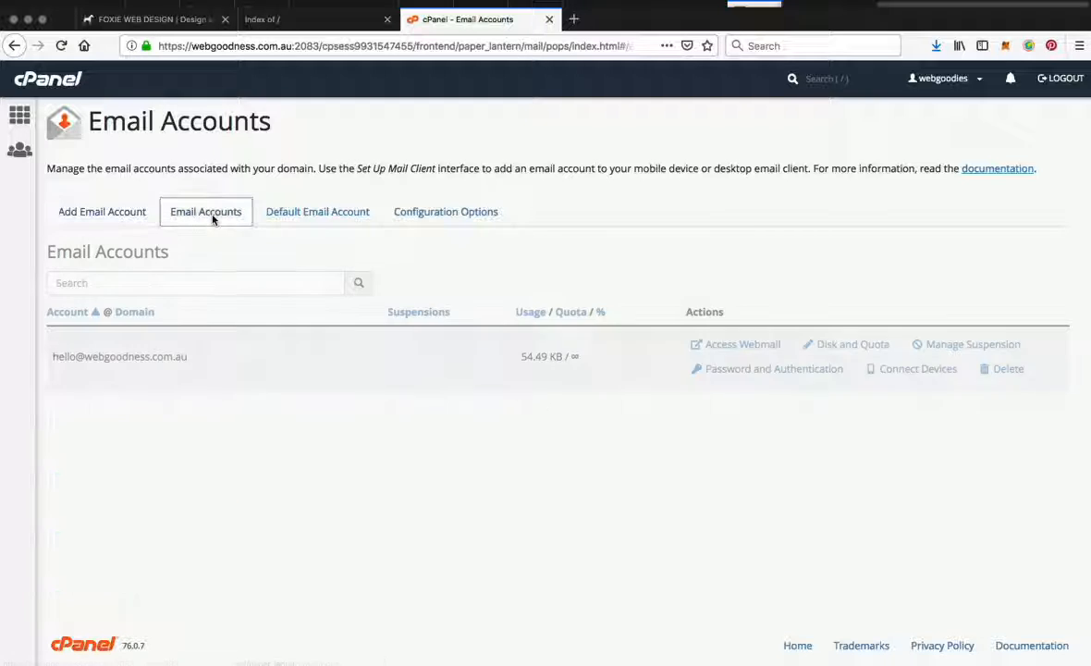
pyautogui.click(21, 113)
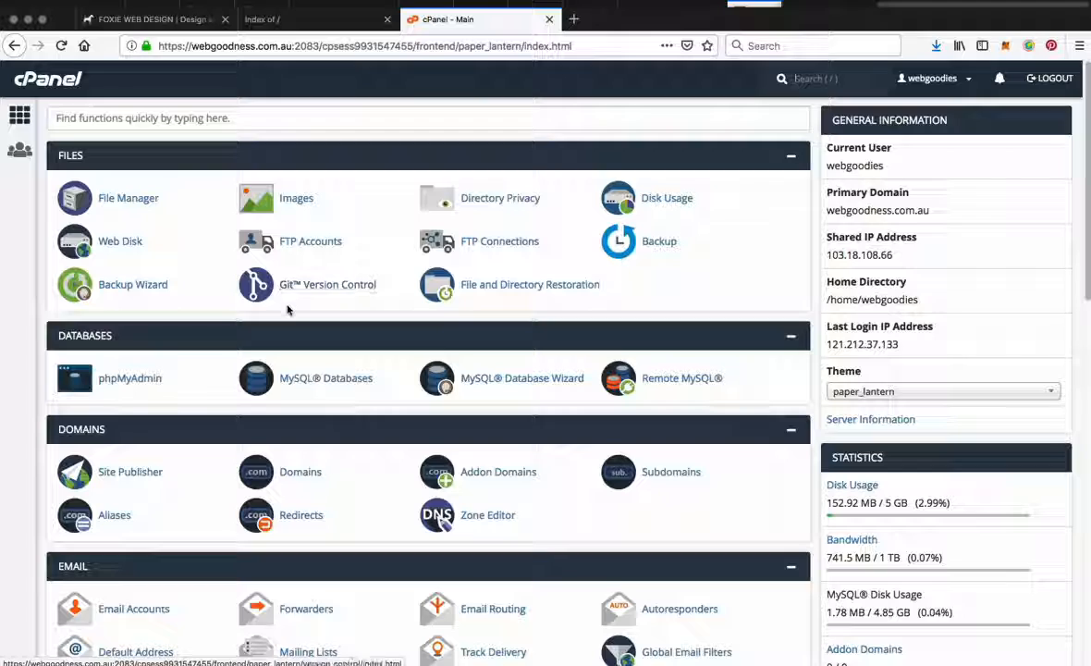
pyautogui.scroll(-1, 287, 323)
pyautogui.scroll(-2, 287, 323)
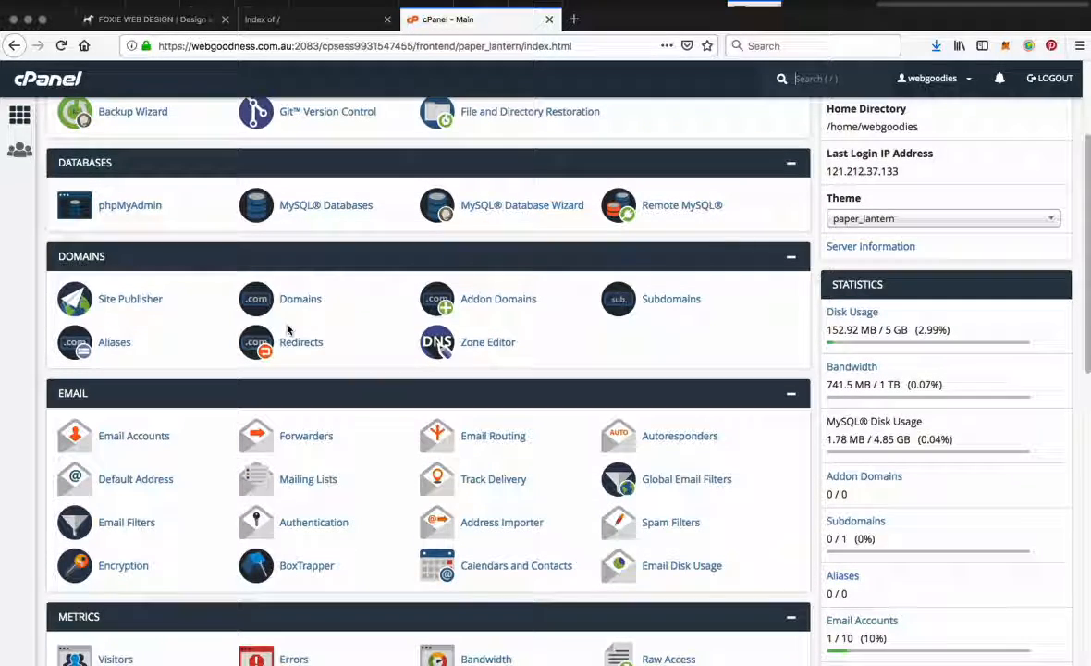
pyautogui.scroll(-1, 285, 337)
pyautogui.click(159, 367)
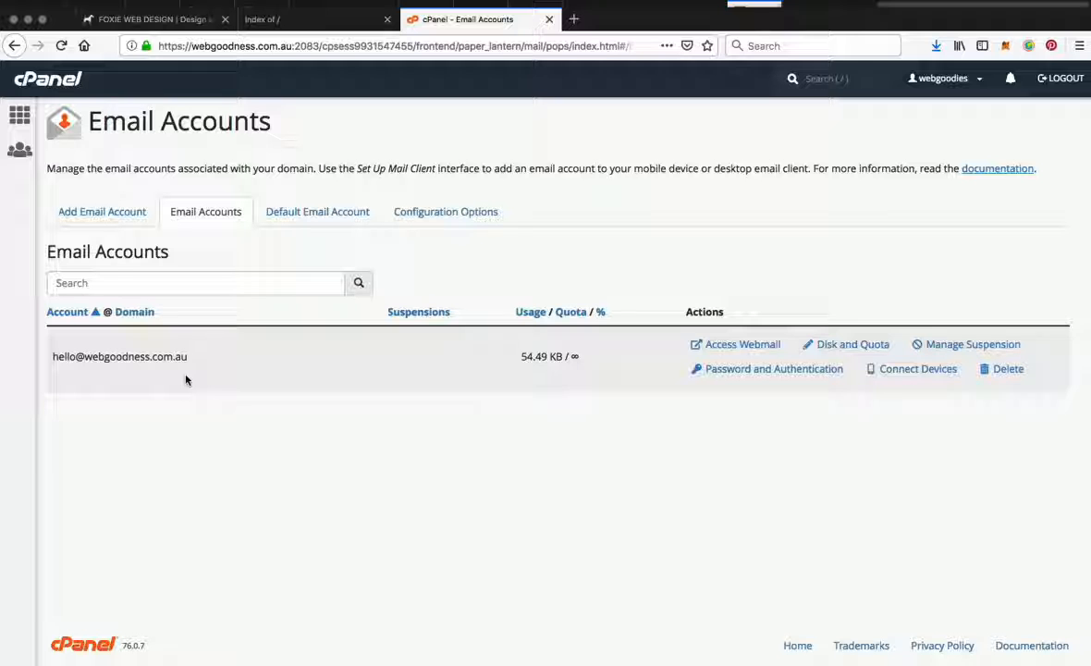
# Step: Copy the new account's email address from the account list into the username field of the PasswordWallet entry
pyautogui.press('super+Tab')
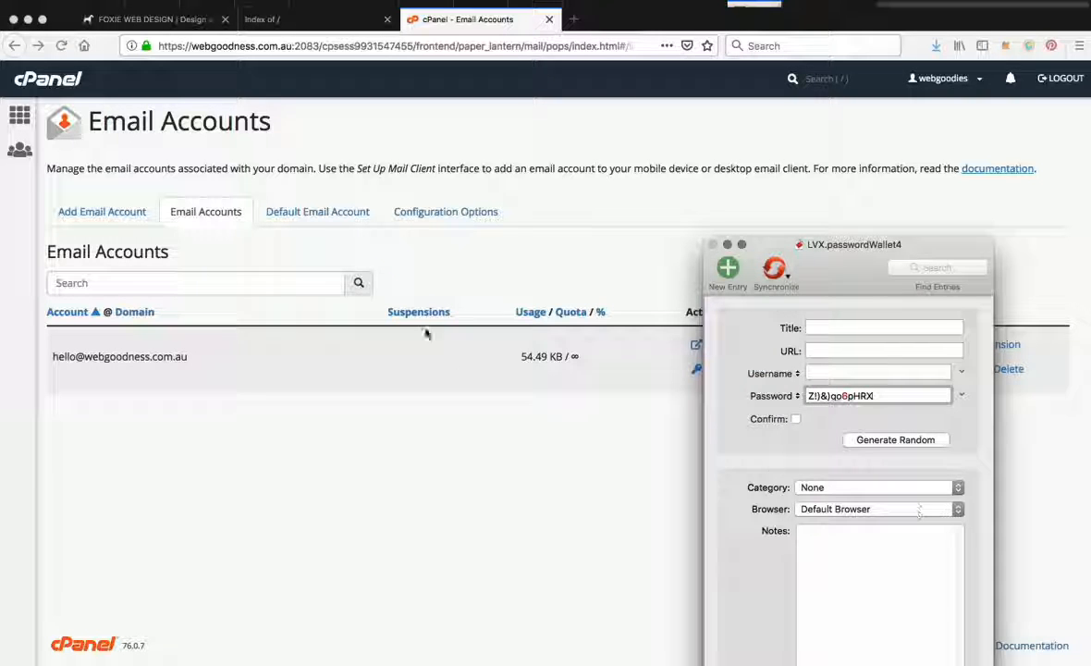
pyautogui.press('super+Tab')
pyautogui.moveTo(181, 358); pyautogui.dragTo(58, 356)
pyautogui.press('super+c')
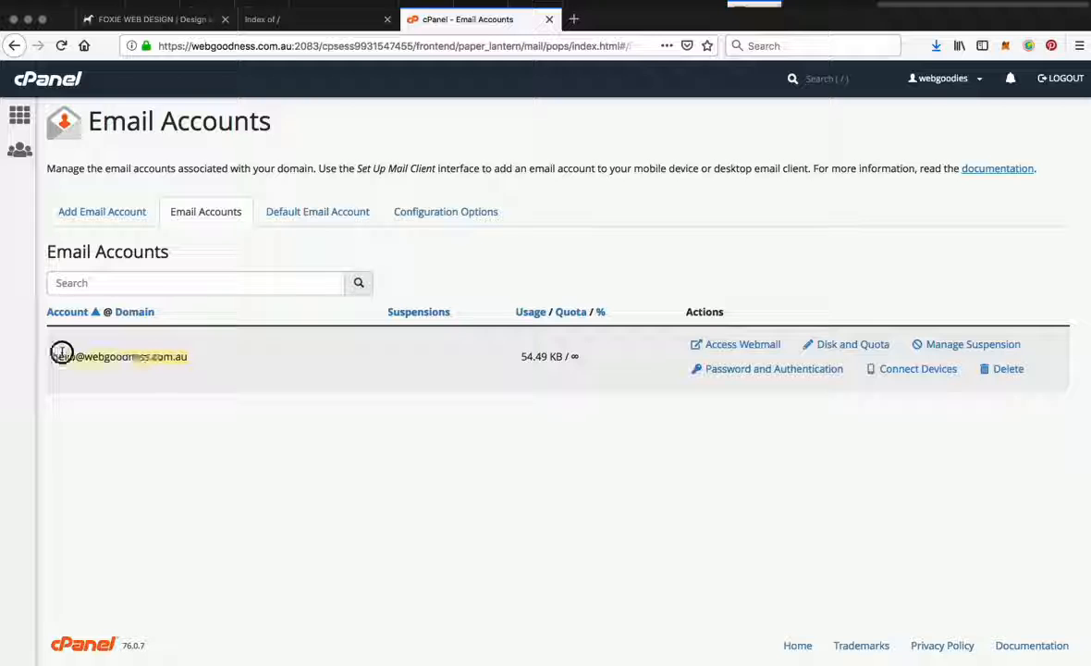
pyautogui.press('super+Tab')
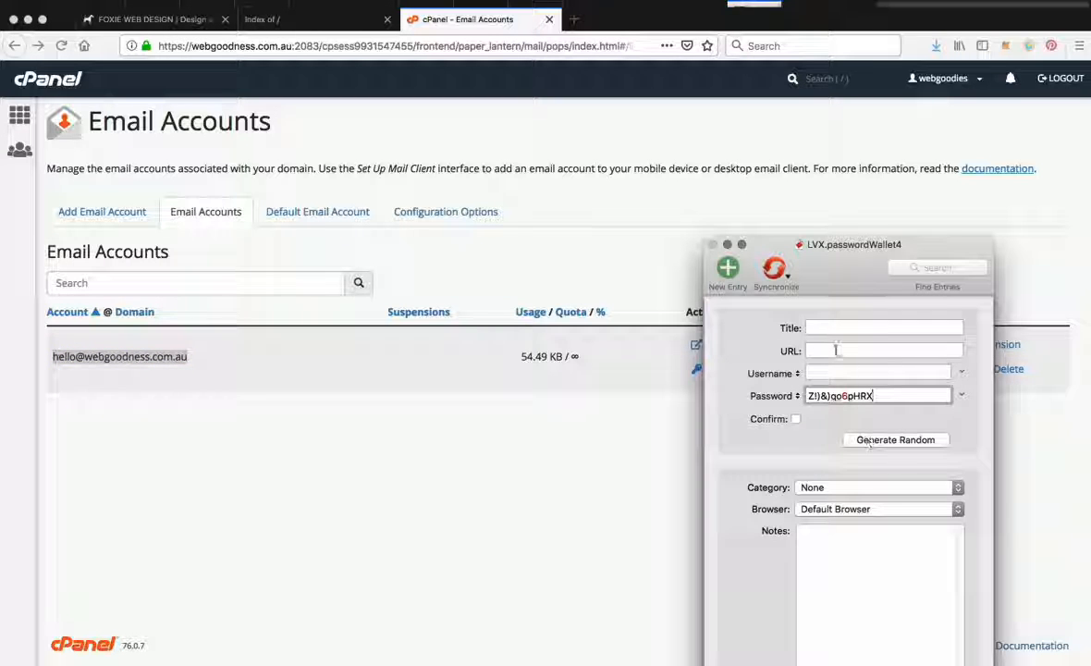
pyautogui.click(816, 371)
pyautogui.press('super+v')
# Step: Title the wallet entry with webgoodness followed by the account's email address, and save the entry
pyautogui.click(818, 324)
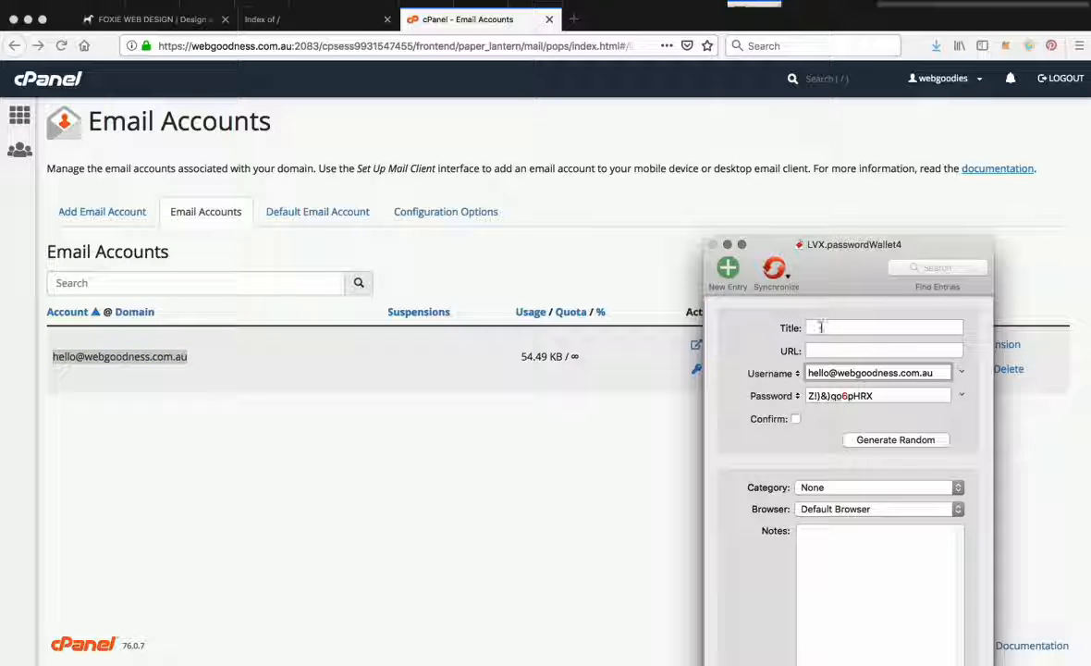
pyautogui.press('super+v')
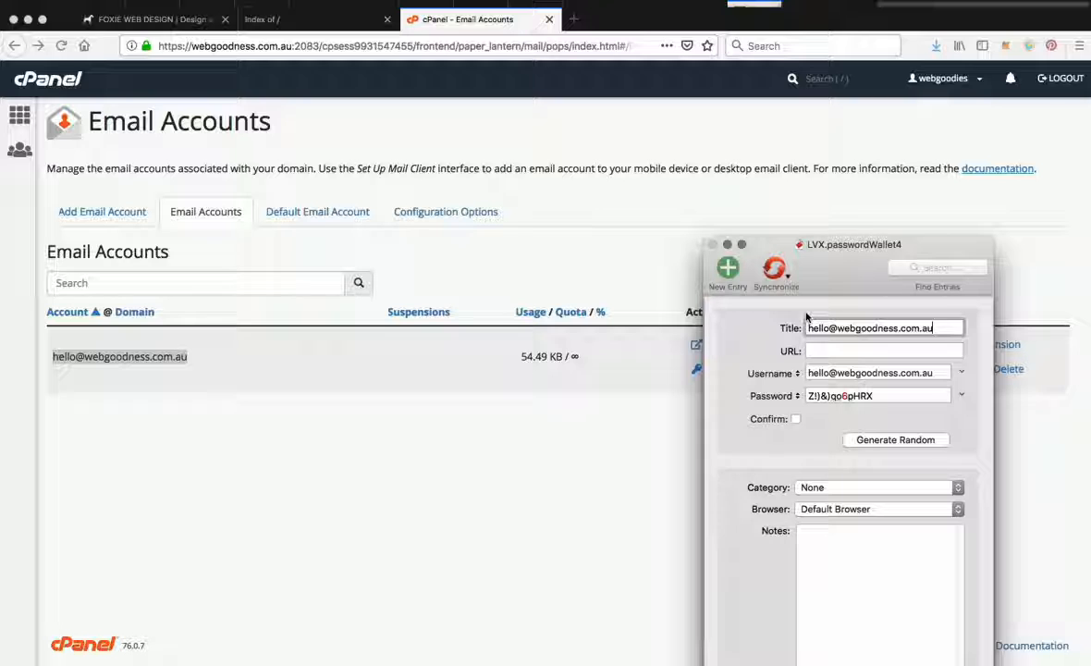
pyautogui.doubleClick(839, 329)
pyautogui.press('super+c')
pyautogui.click(809, 329)
pyautogui.write('webgoodness')
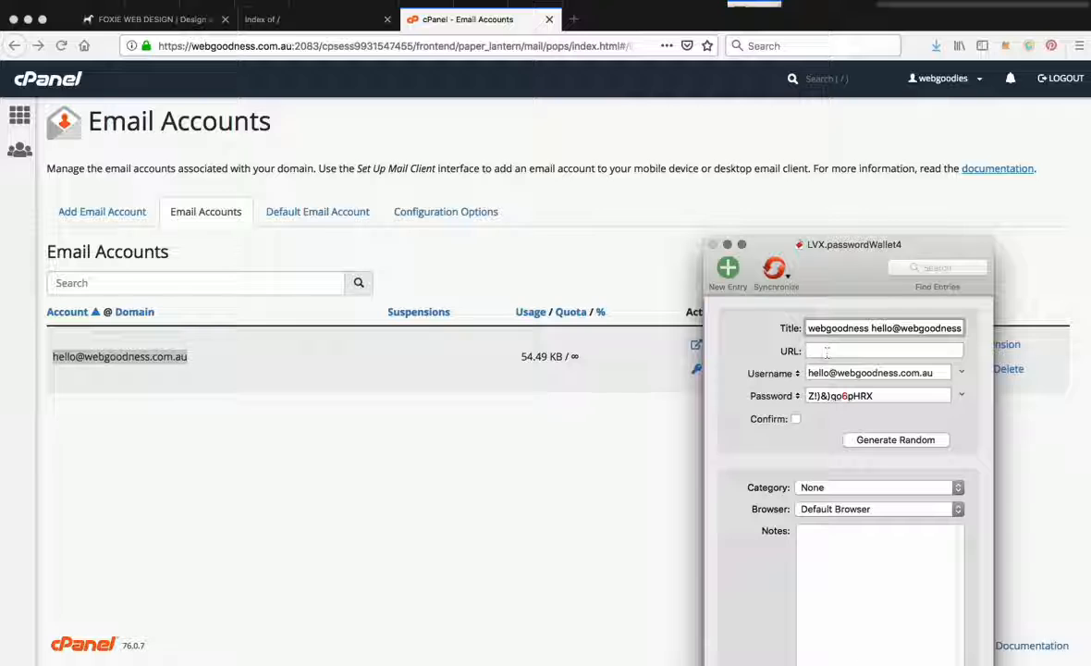
pyautogui.press('Return')
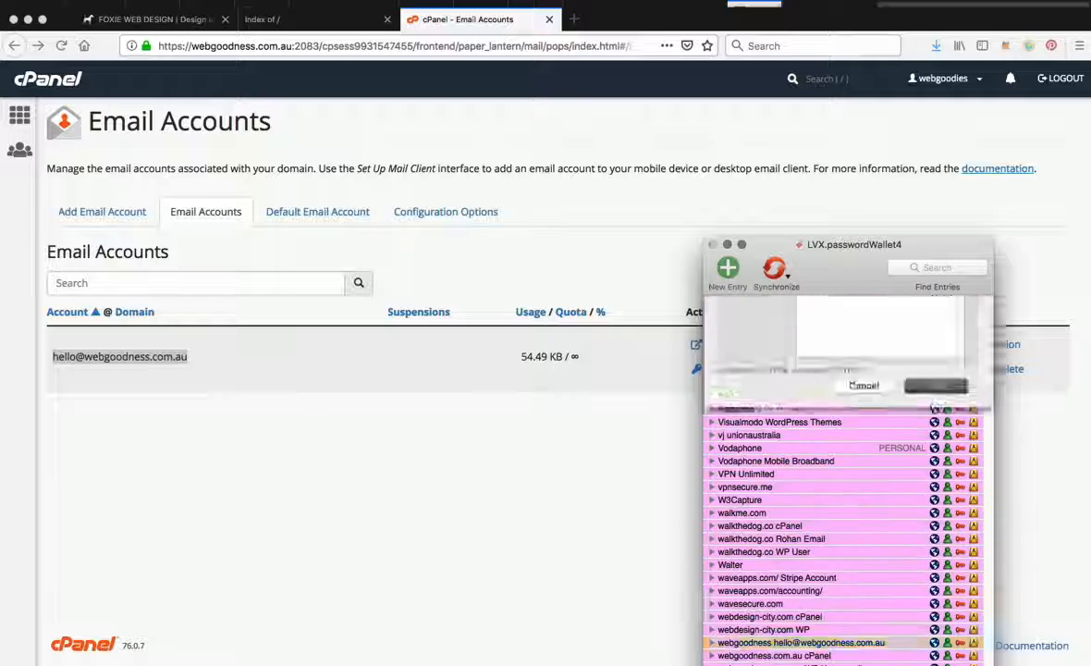
pyautogui.click(484, 460)
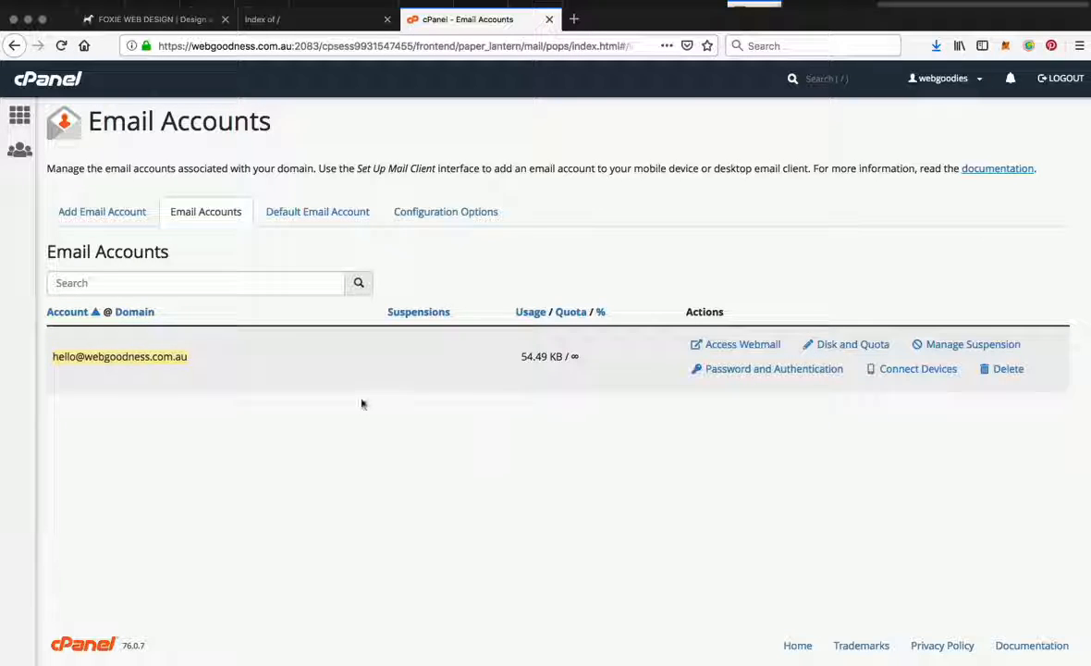
pyautogui.click(285, 46)
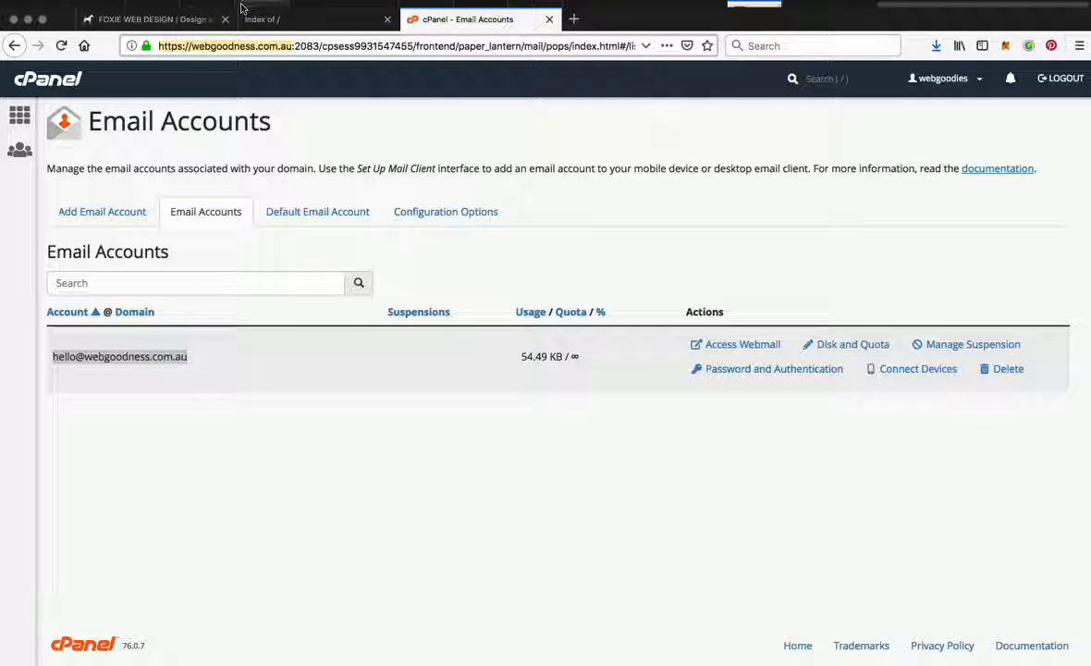
pyautogui.press('super+t')
pyautogui.press('super+v')
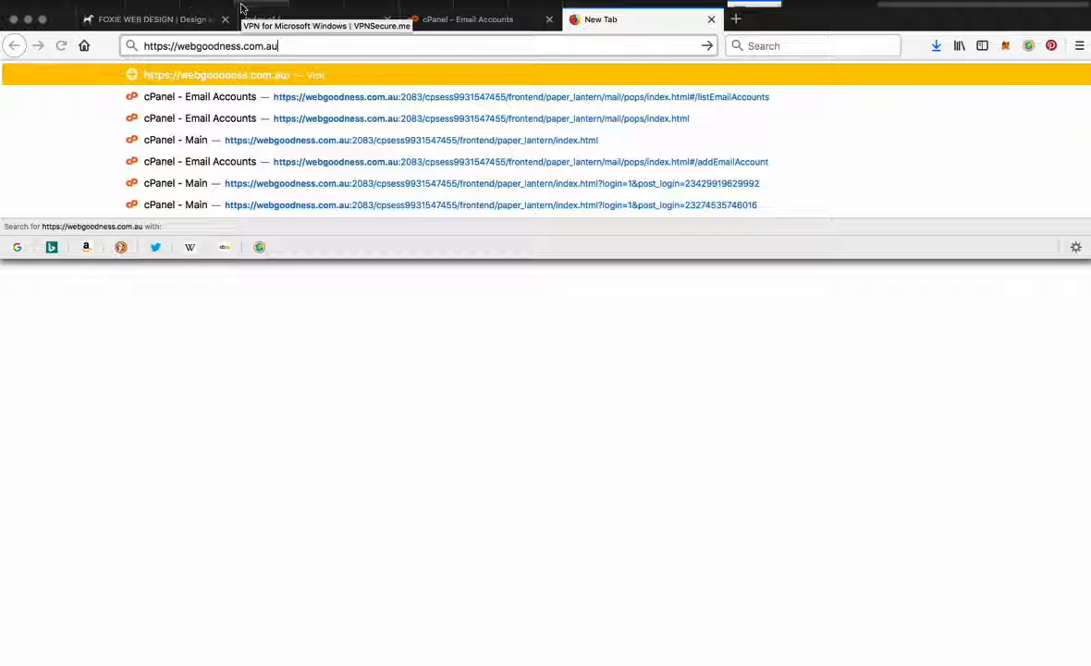
pyautogui.write('/web')
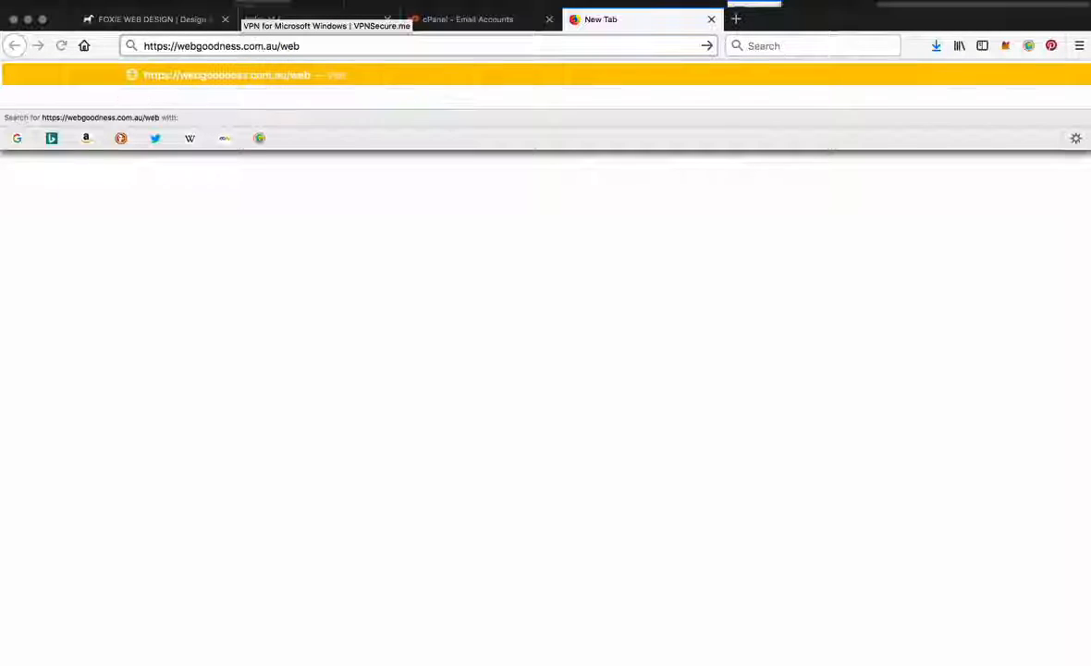
pyautogui.write('mail')
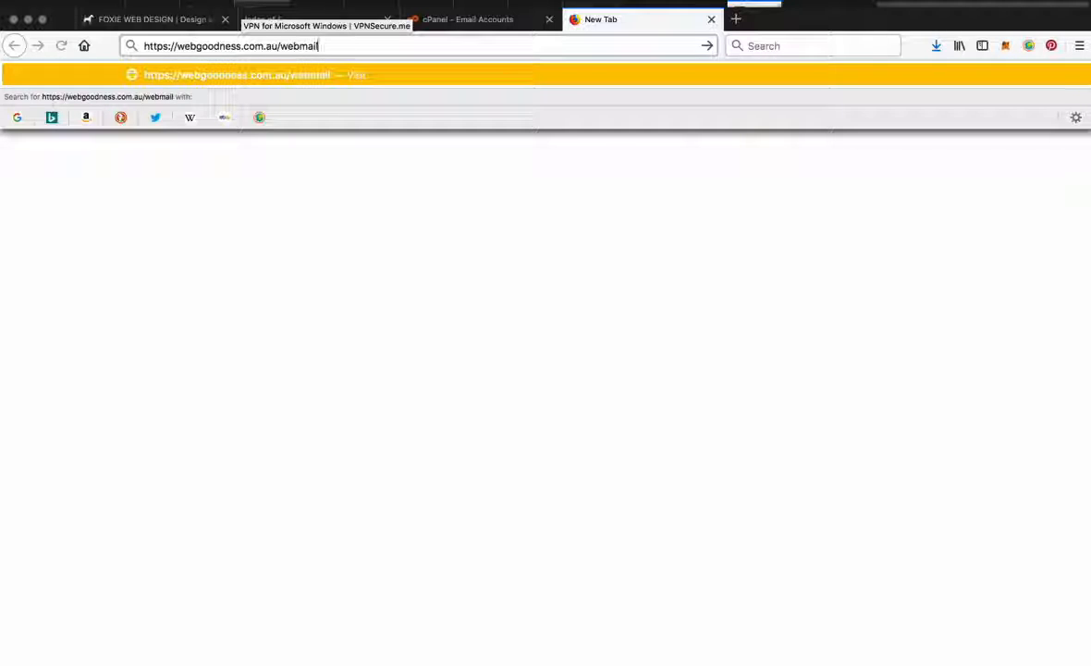
pyautogui.press('Return')
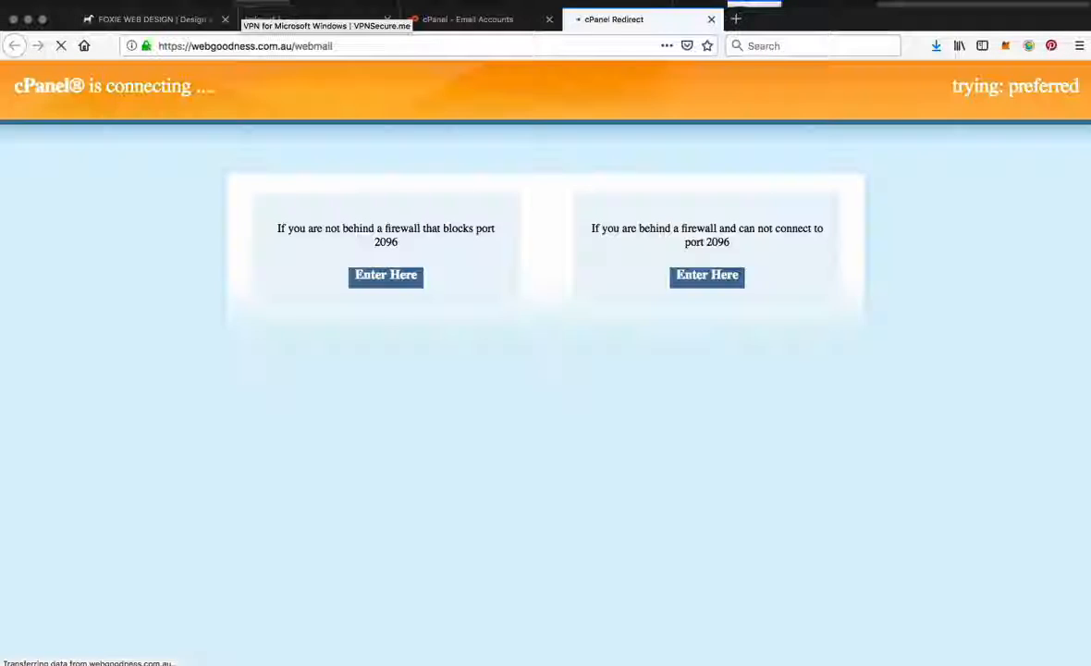
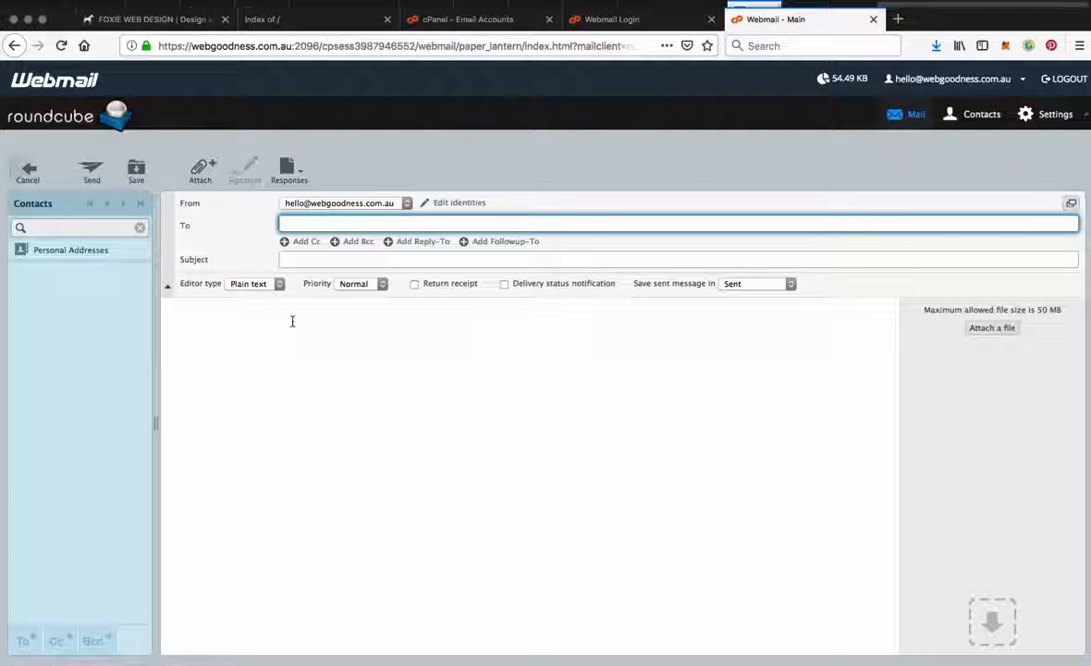
# Step: Close the webmail tabs and open the mail client setup page for the new email account in cPanel
pyautogui.hotkey('ctrl', 'w')
pyautogui.hotkey('ctrl', 'w')
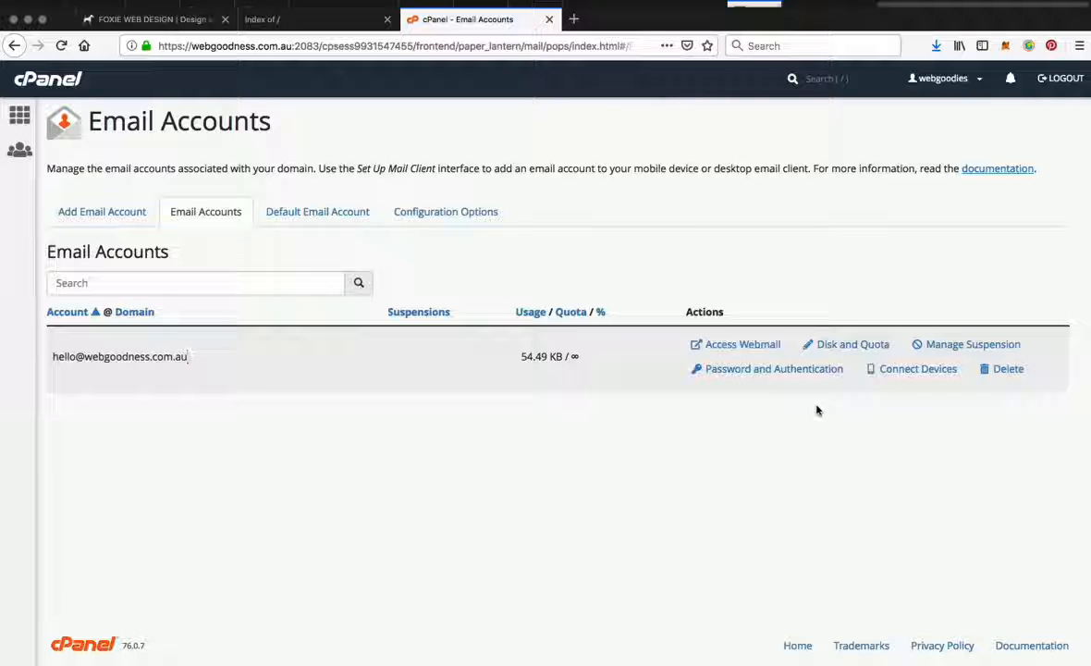
pyautogui.click(909, 375)
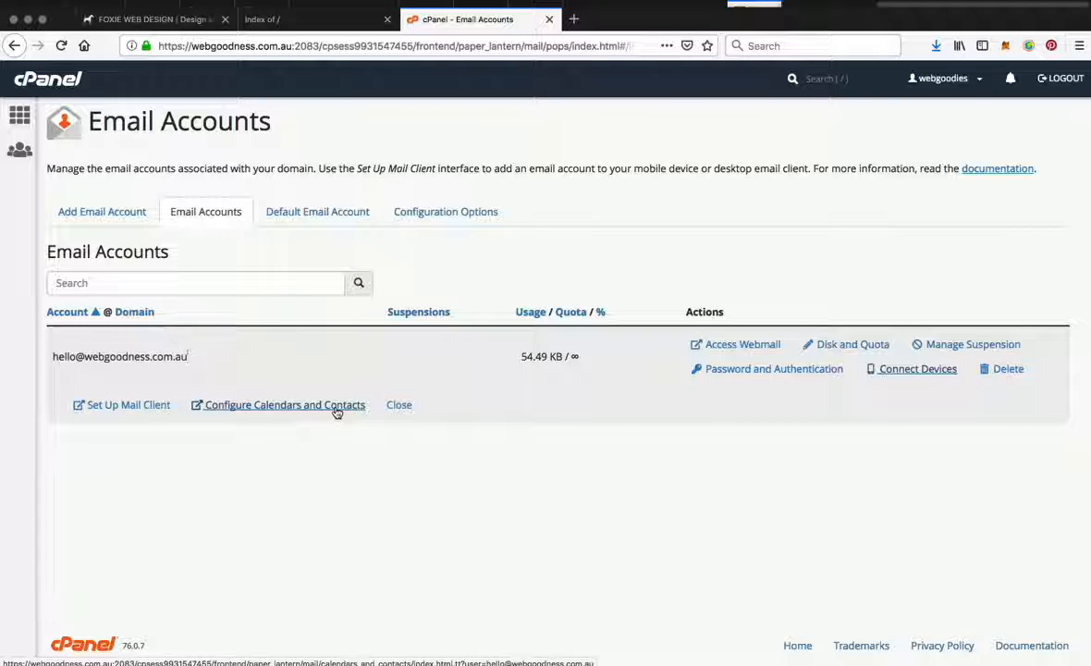
pyautogui.click(151, 410)
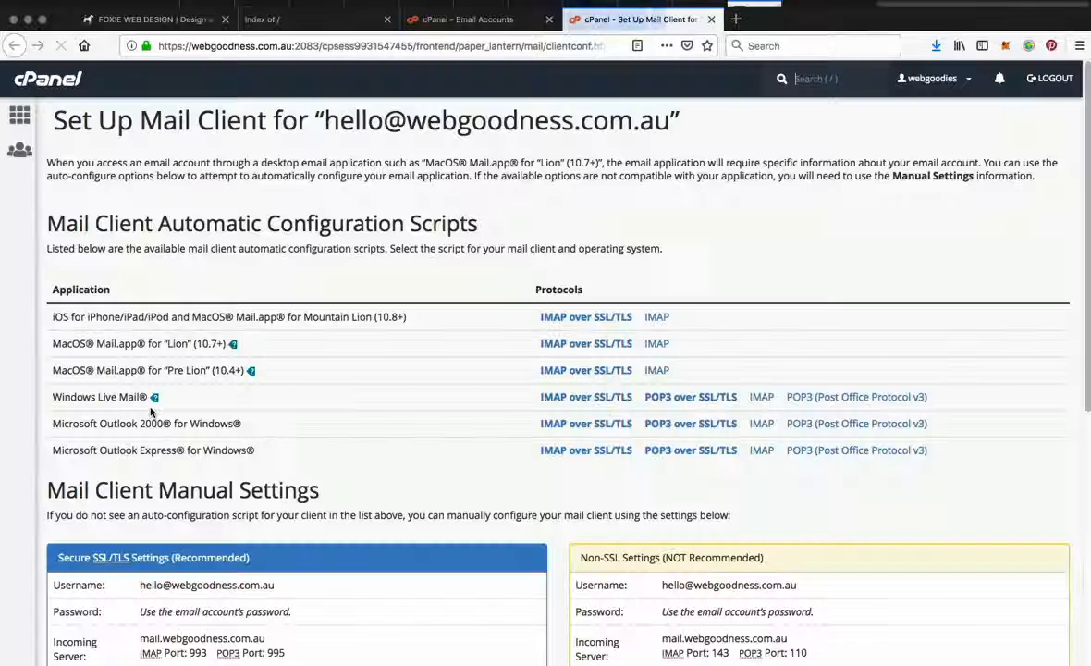
# Step: Examine the automatic configuration scripts and secure manual settings for mail clients, and check the account's entry in PasswordWallet
pyautogui.scroll(-5, 189, 494)
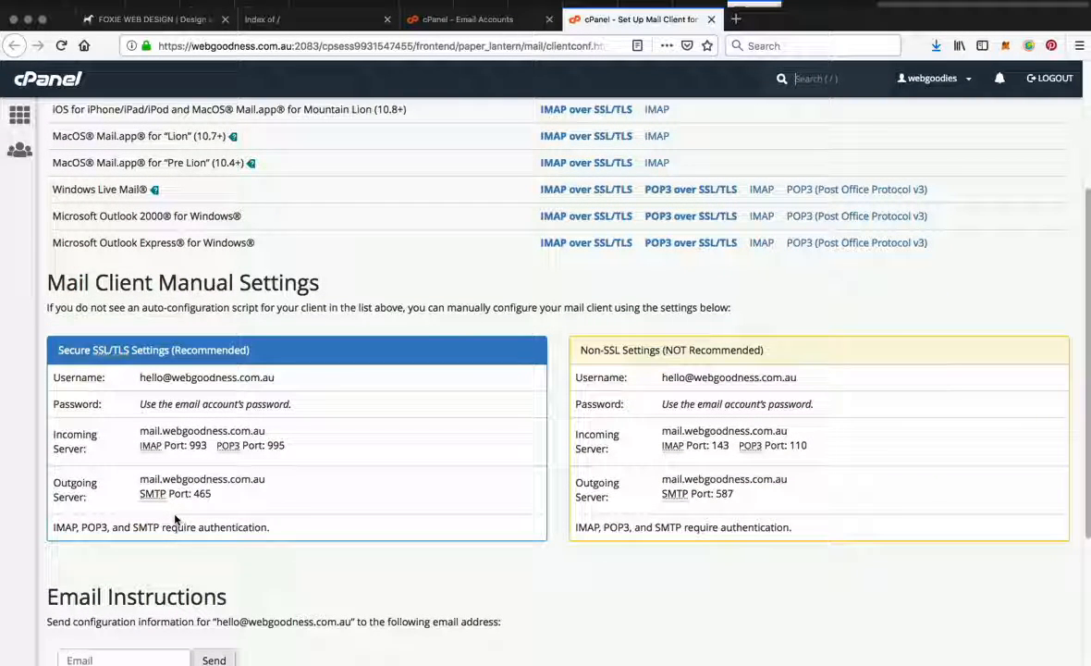
pyautogui.scroll(3, 207, 518)
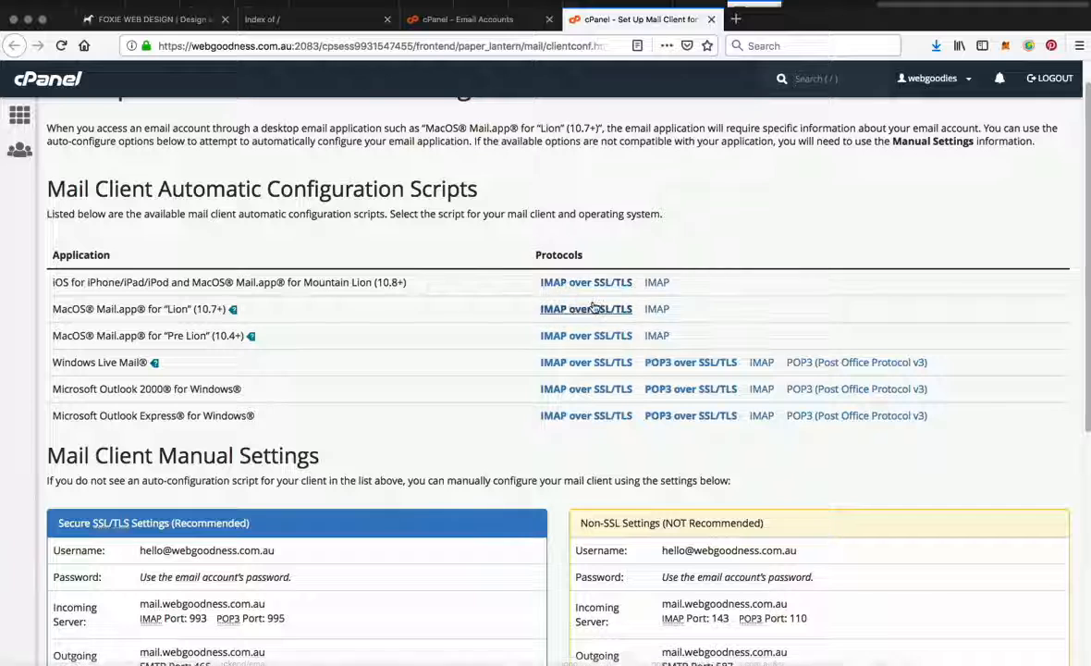
pyautogui.scroll(-5, 334, 539)
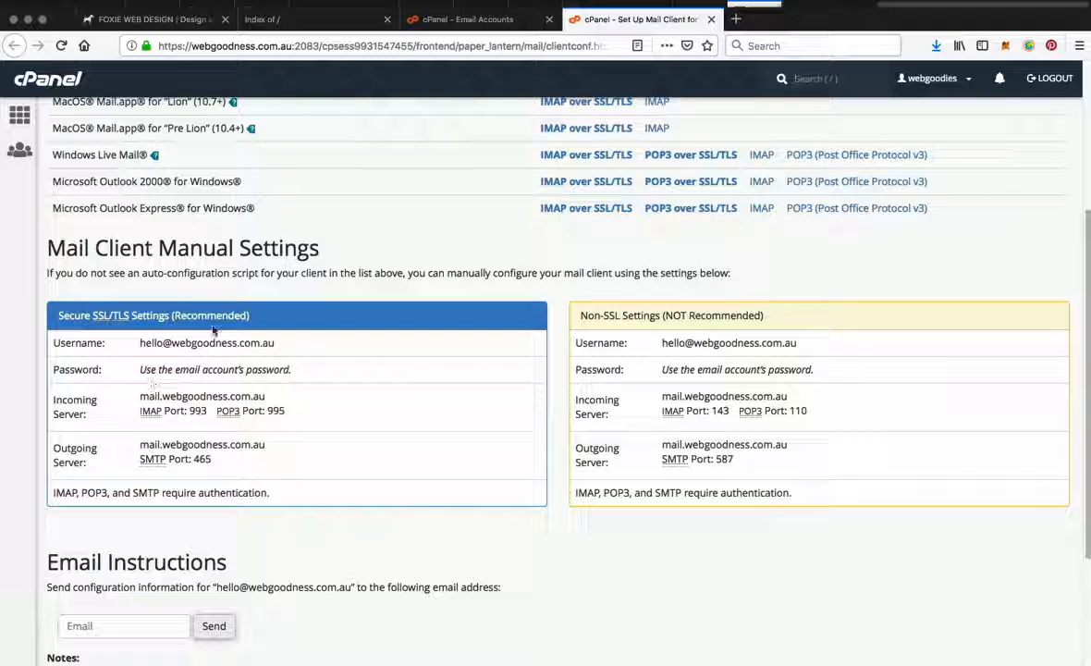
pyautogui.moveTo(142, 369); pyautogui.dragTo(312, 372)
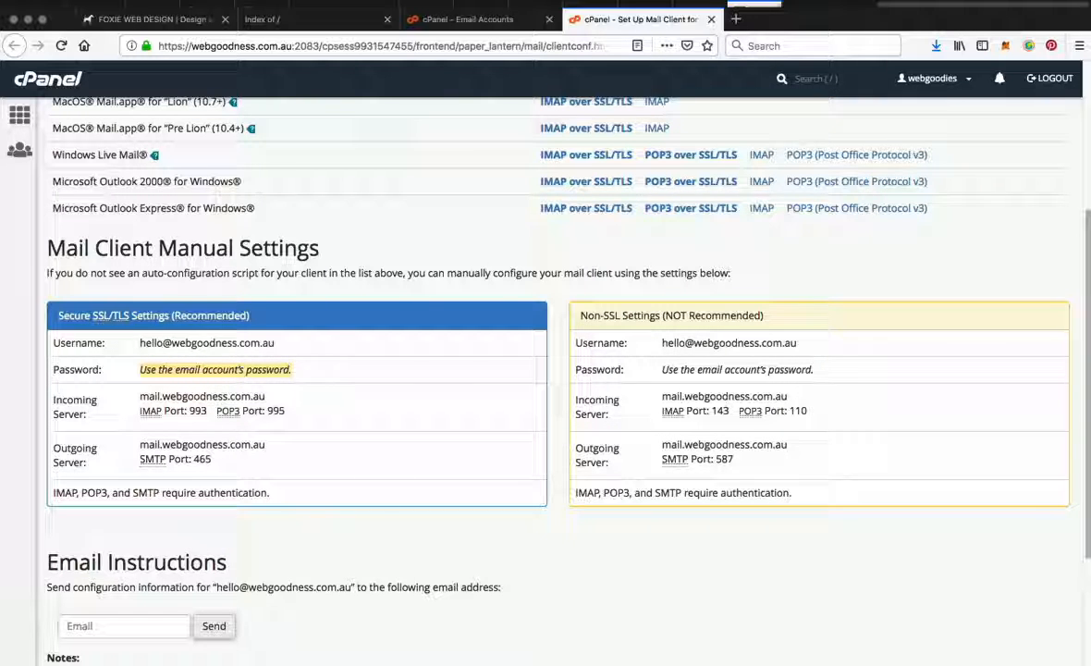
pyautogui.press('super+Tab')
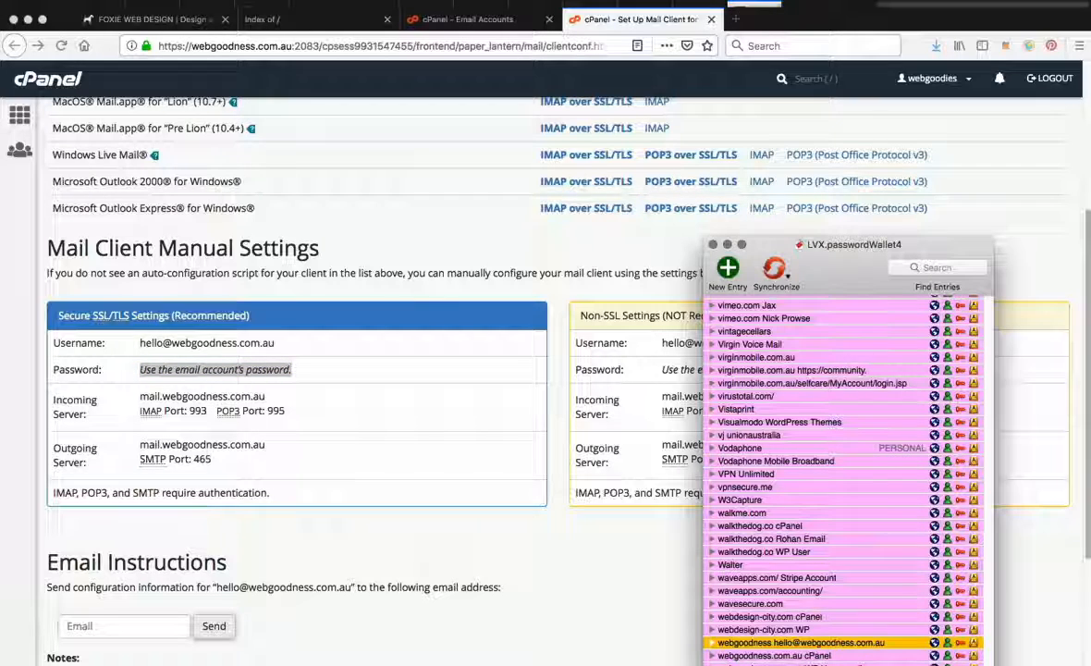
pyautogui.click(615, 607)
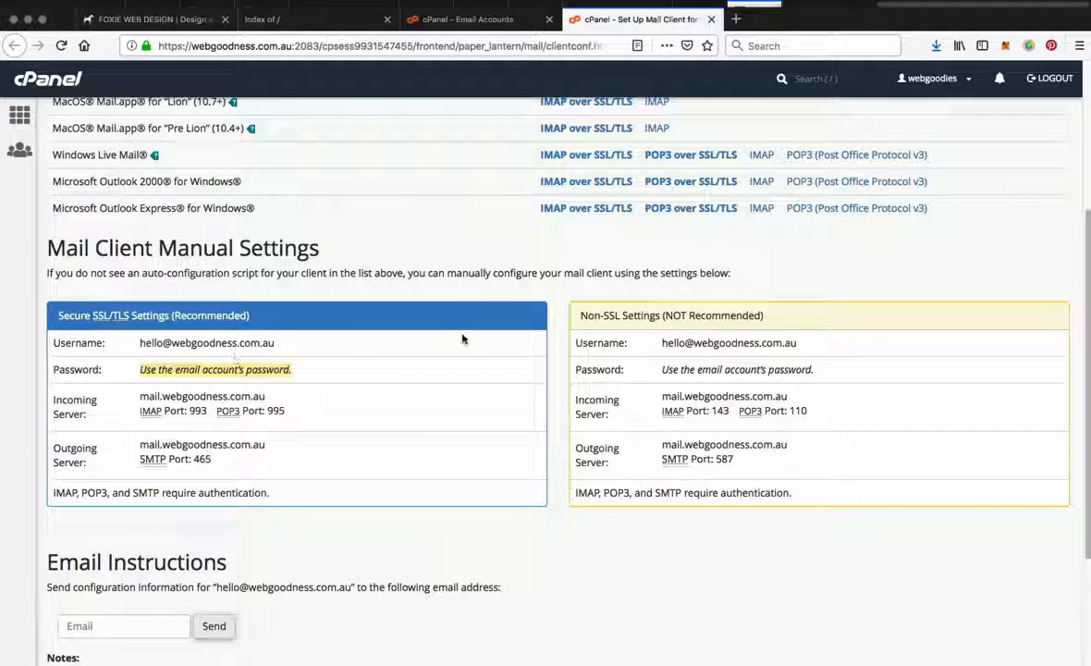
pyautogui.scroll(3, 230, 357)
pyautogui.scroll(1, 484, 376)
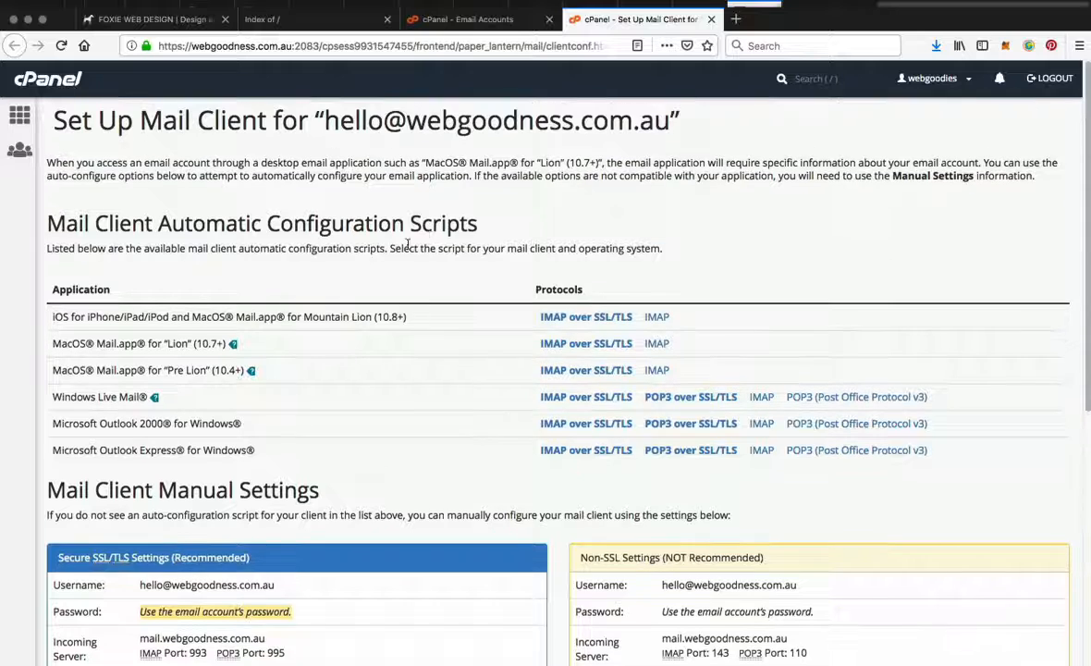
# Step: Close the mail client setup page, and view the account's password change form and the form for adding an email account
pyautogui.click(712, 21)
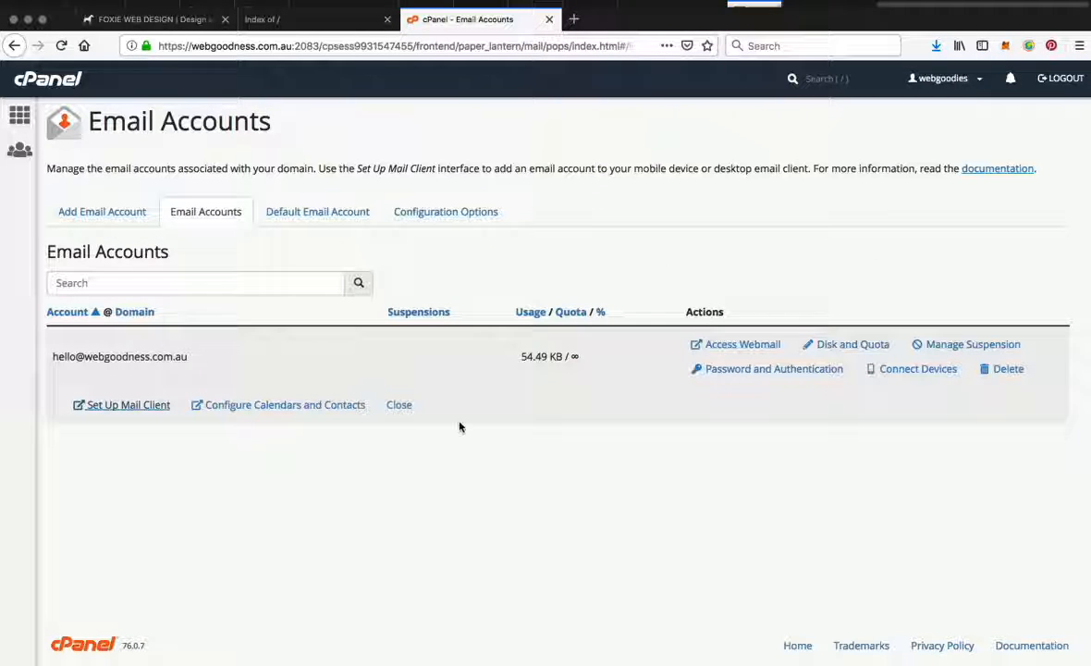
pyautogui.click(751, 369)
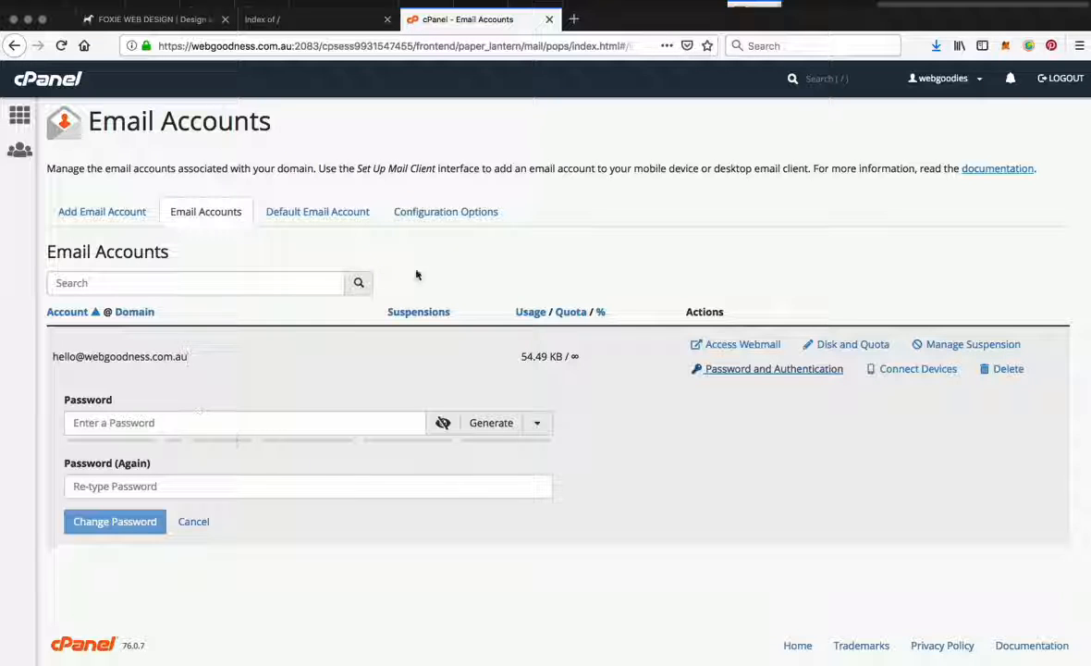
pyautogui.click(99, 218)
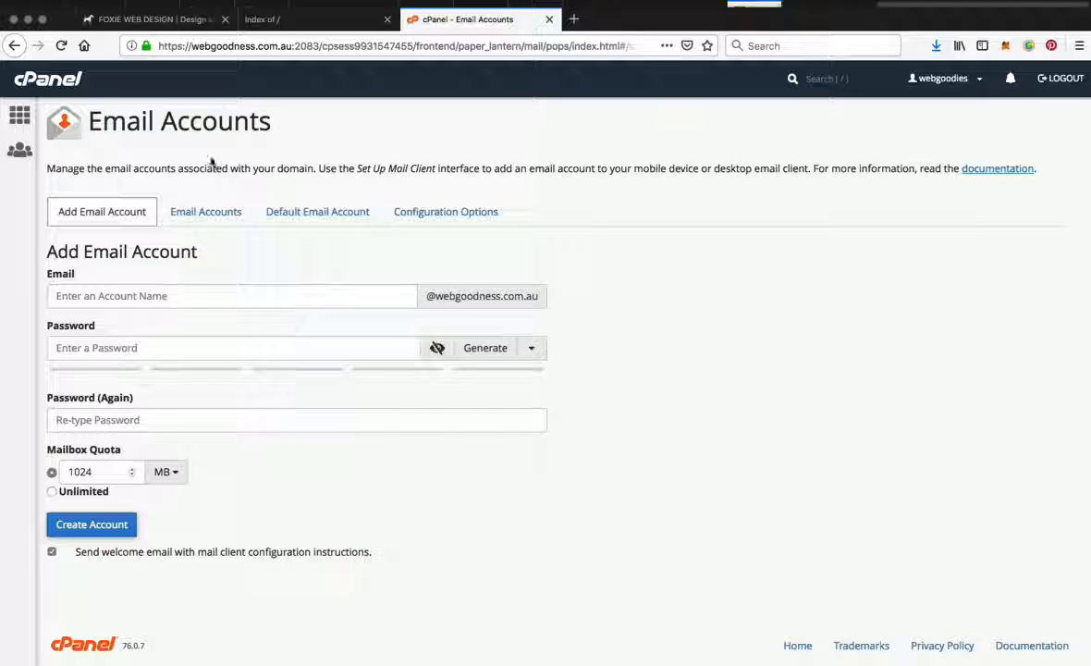
# Step: Review the hosting plans on the Foxie Web Design site, and return to cPanel's Email Accounts page
pyautogui.click(141, 29)
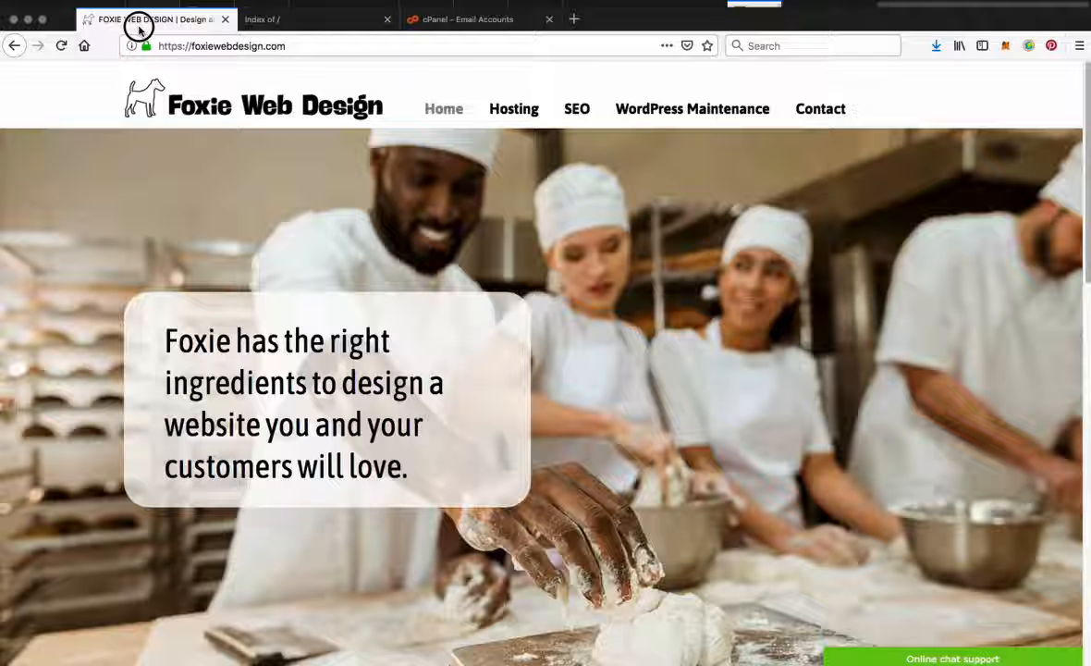
pyautogui.click(514, 115)
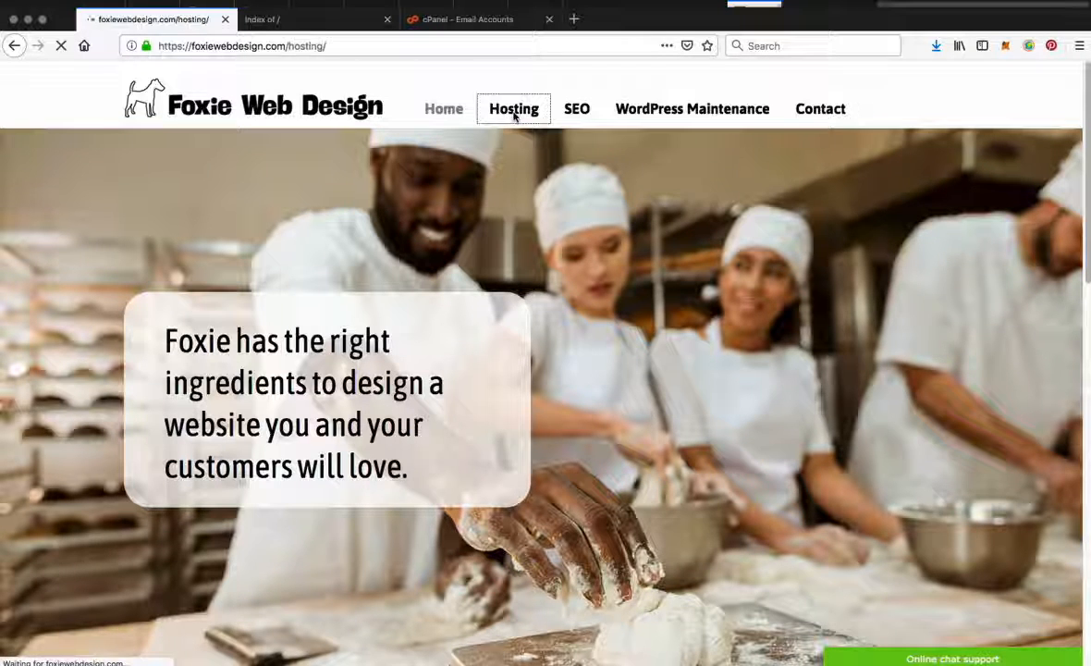
pyautogui.scroll(-4, 281, 529)
pyautogui.scroll(-3, 280, 518)
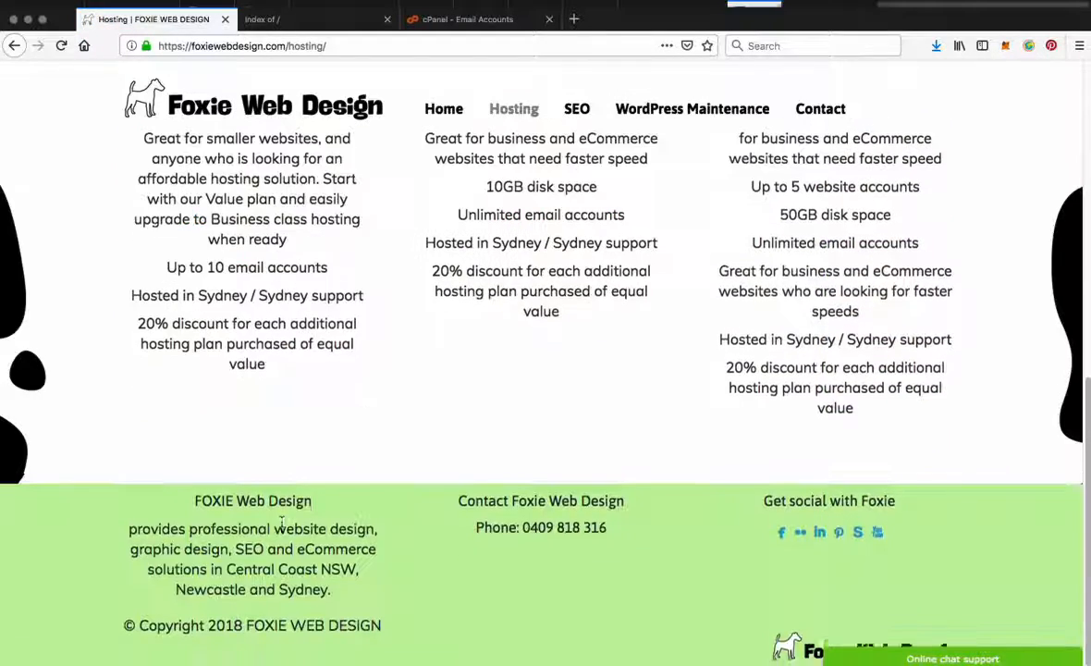
pyautogui.scroll(3, 280, 518)
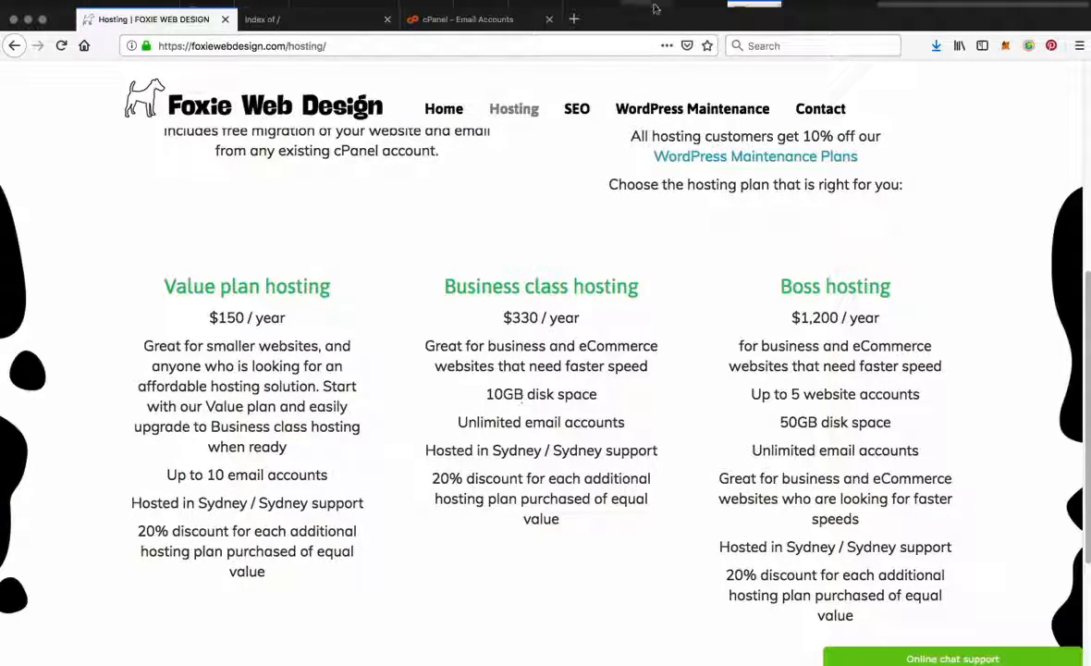
pyautogui.click(448, 21)
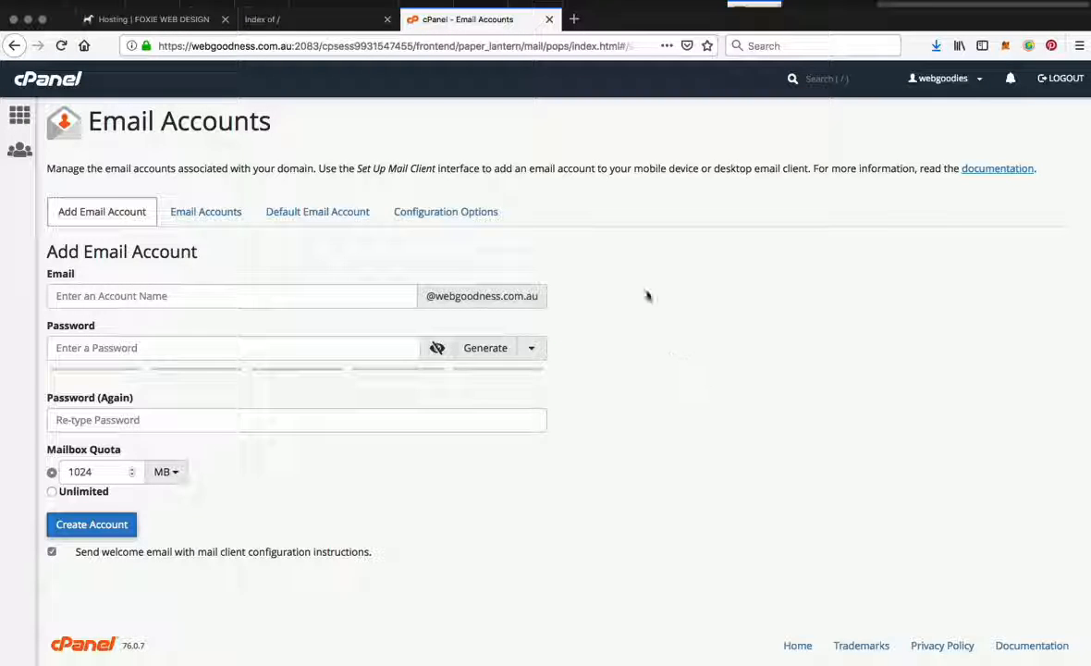
pyautogui.click(316, 22)
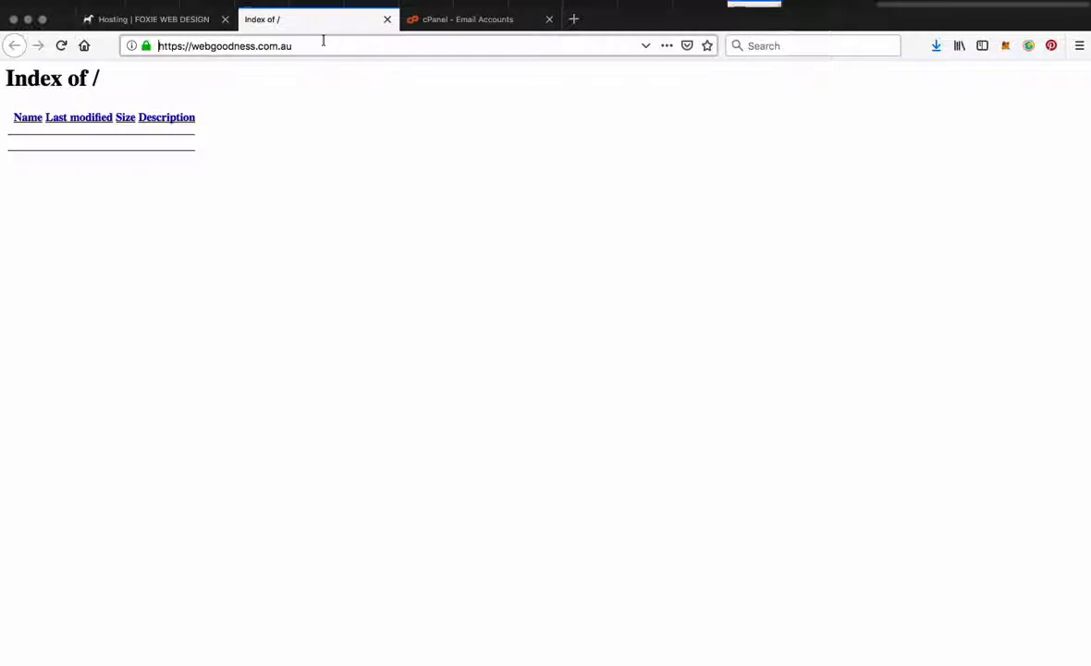
pyautogui.click(455, 22)
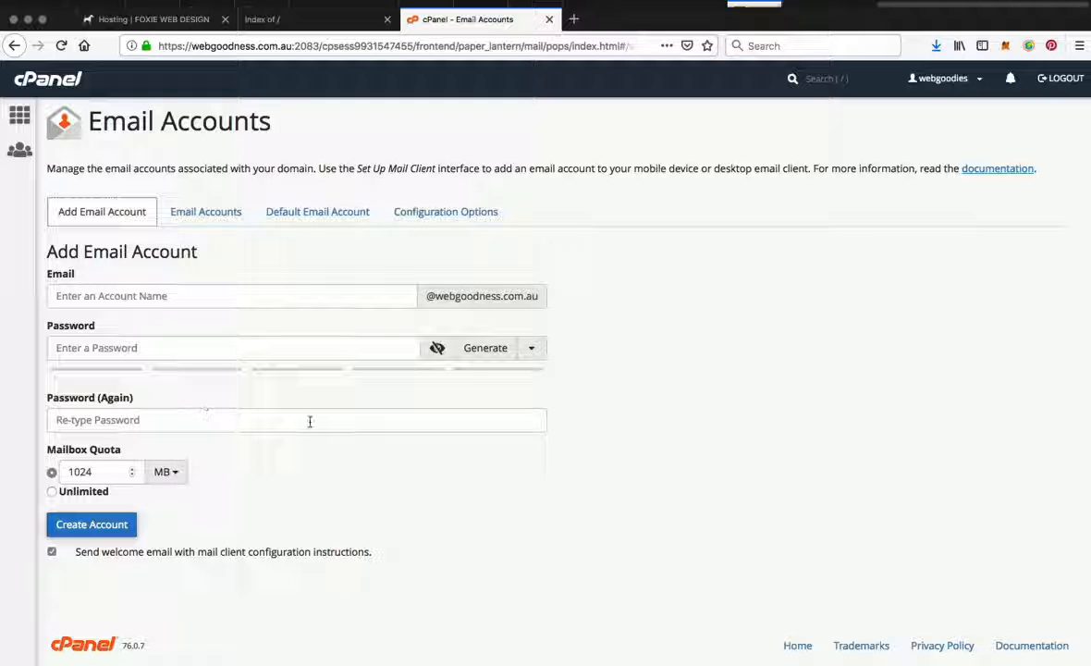
# Step: Load gmail.com in a new browser tab
pyautogui.click(574, 20)
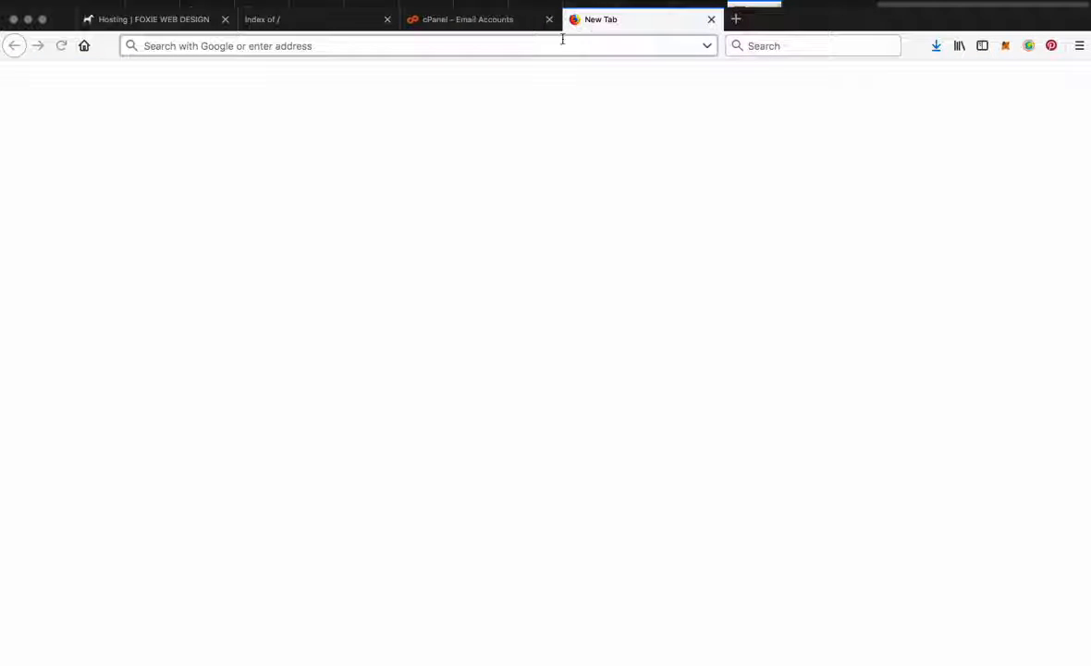
pyautogui.write('gmail')
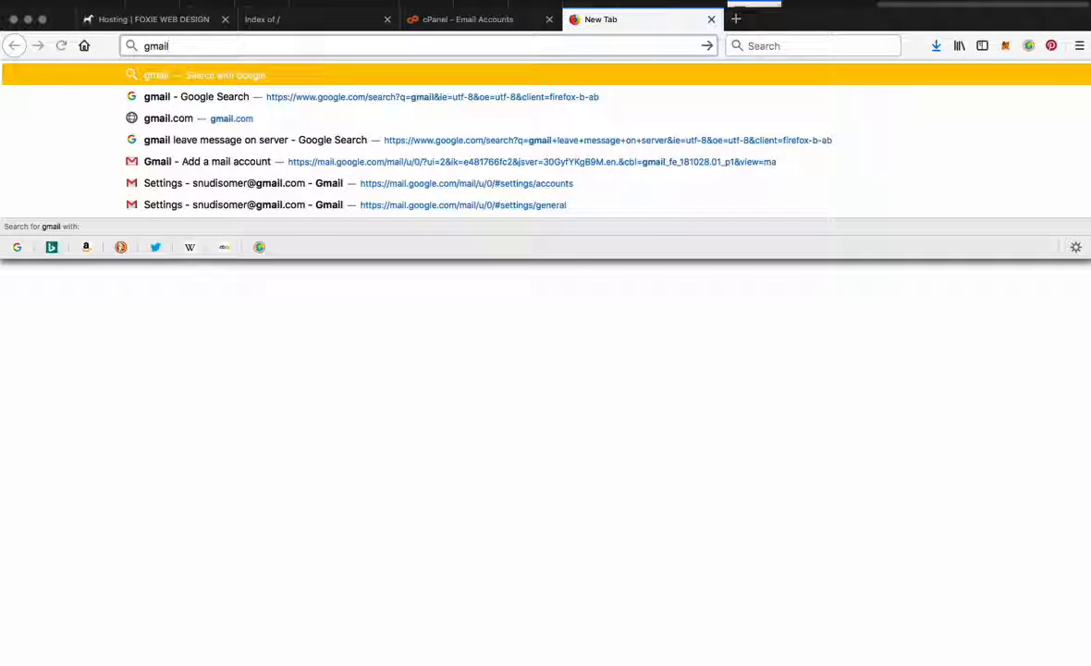
pyautogui.write('.com')
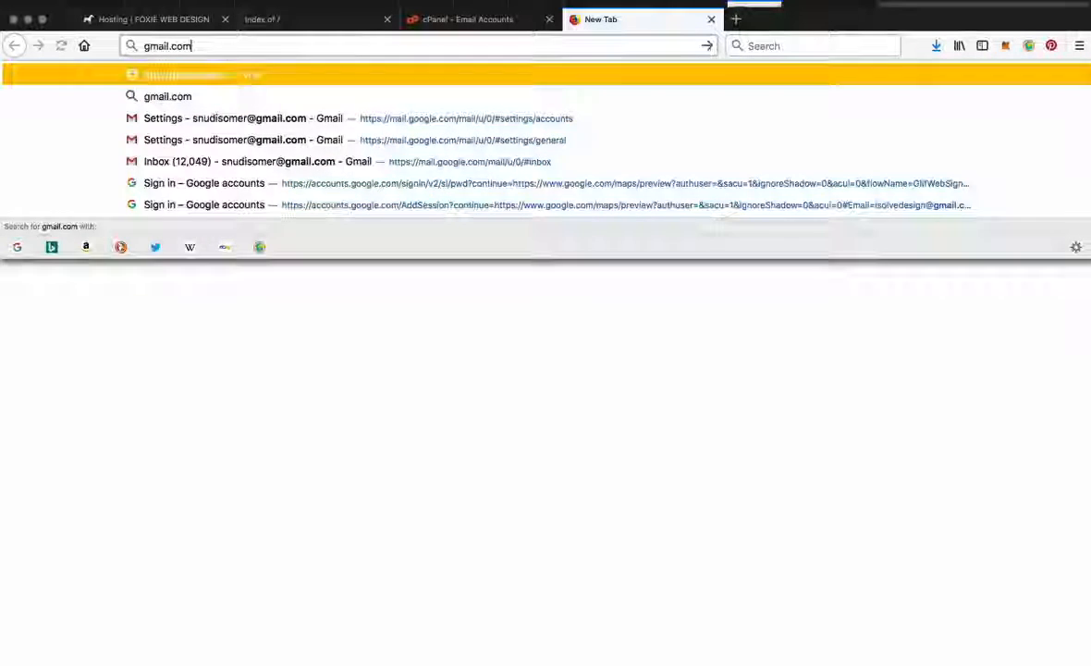
pyautogui.press('Return')
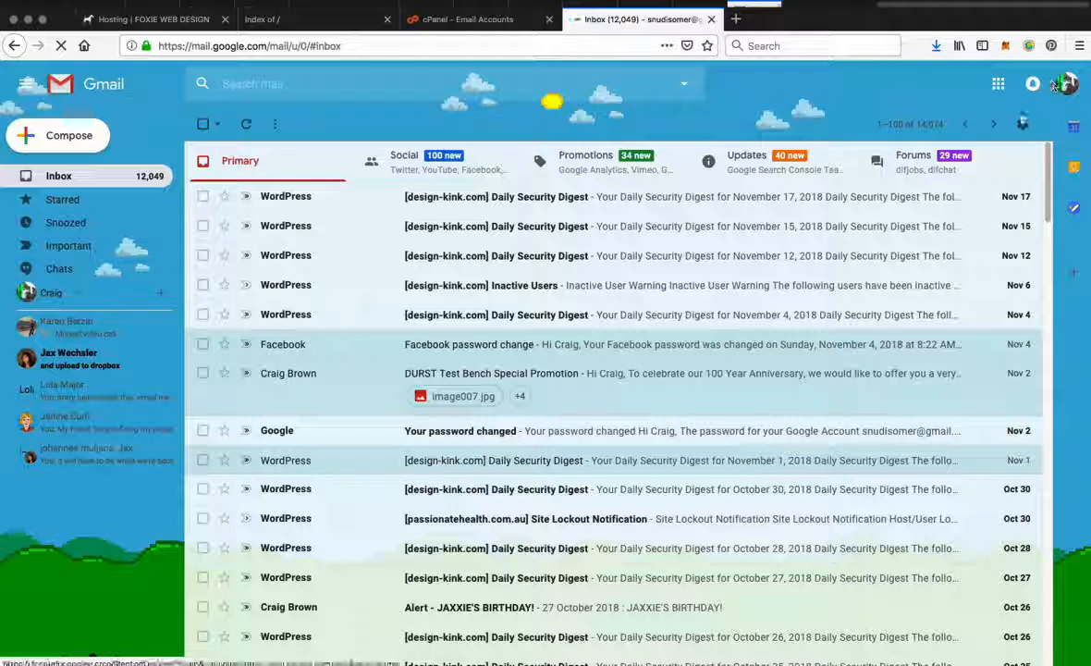
# Step: Open the Accounts and Import settings in Gmail and review the options for sending and checking mail from other accounts
pyautogui.click(1025, 124)
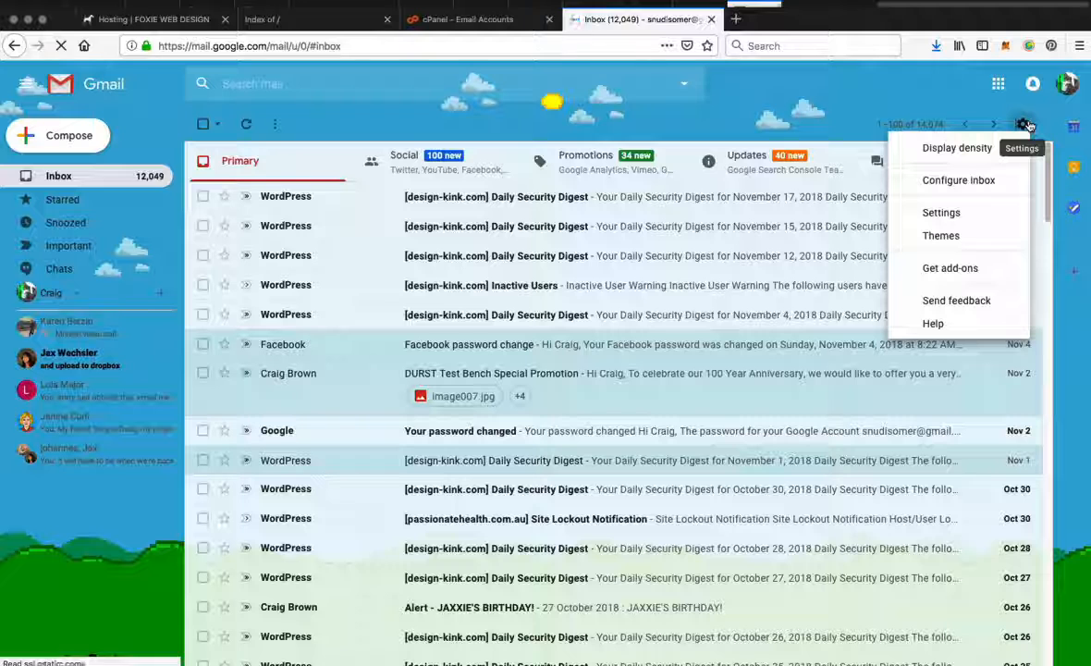
pyautogui.click(953, 212)
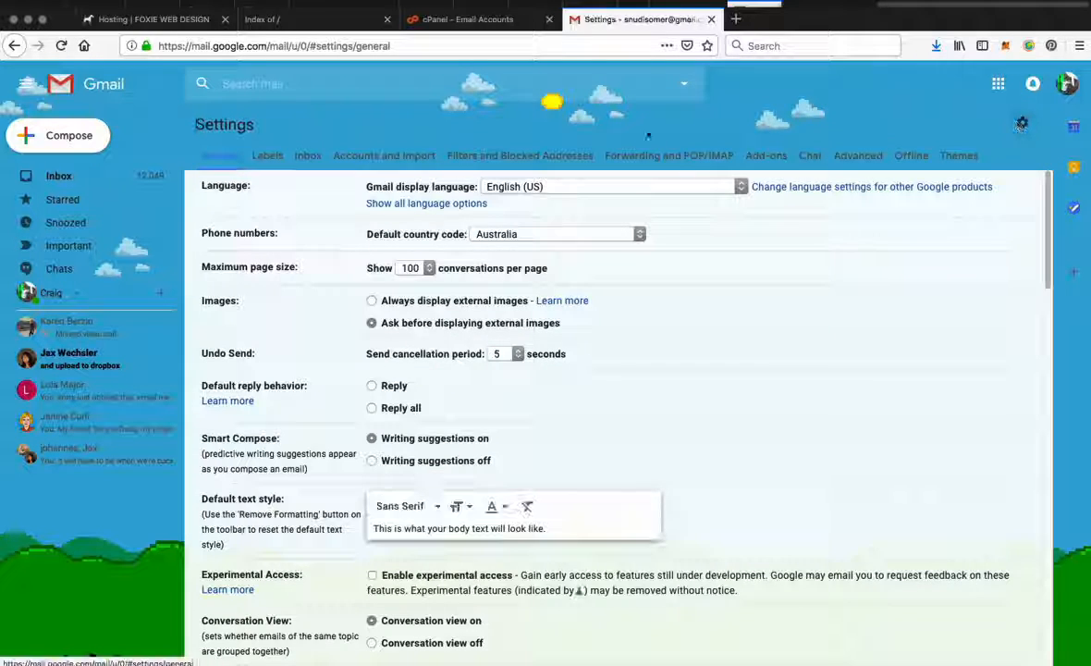
pyautogui.click(364, 154)
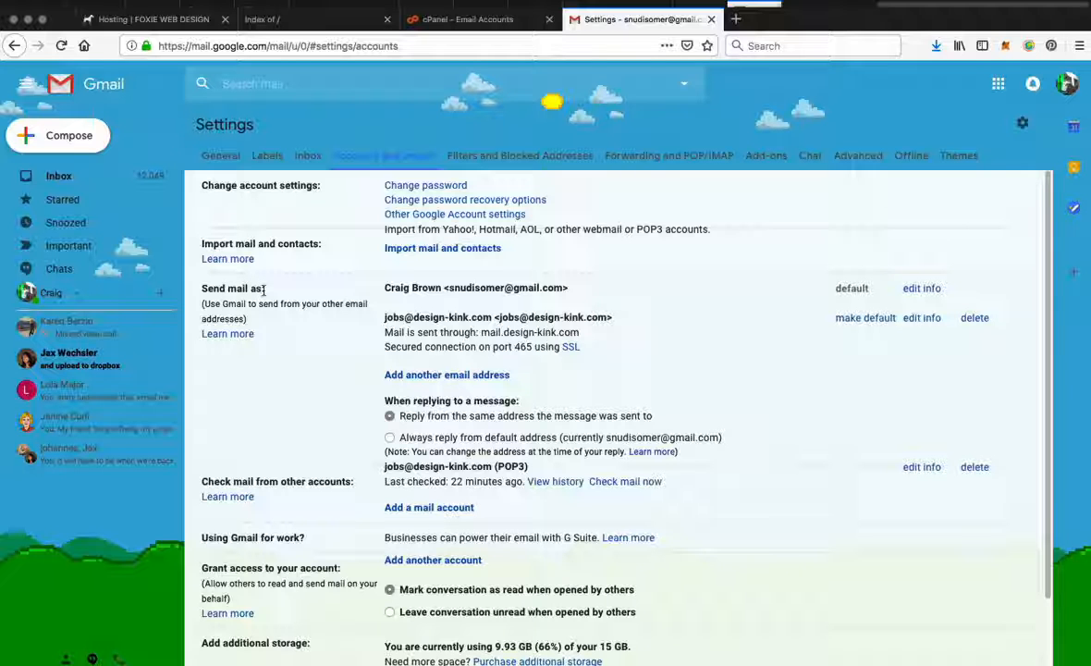
pyautogui.scroll(-2, 304, 377)
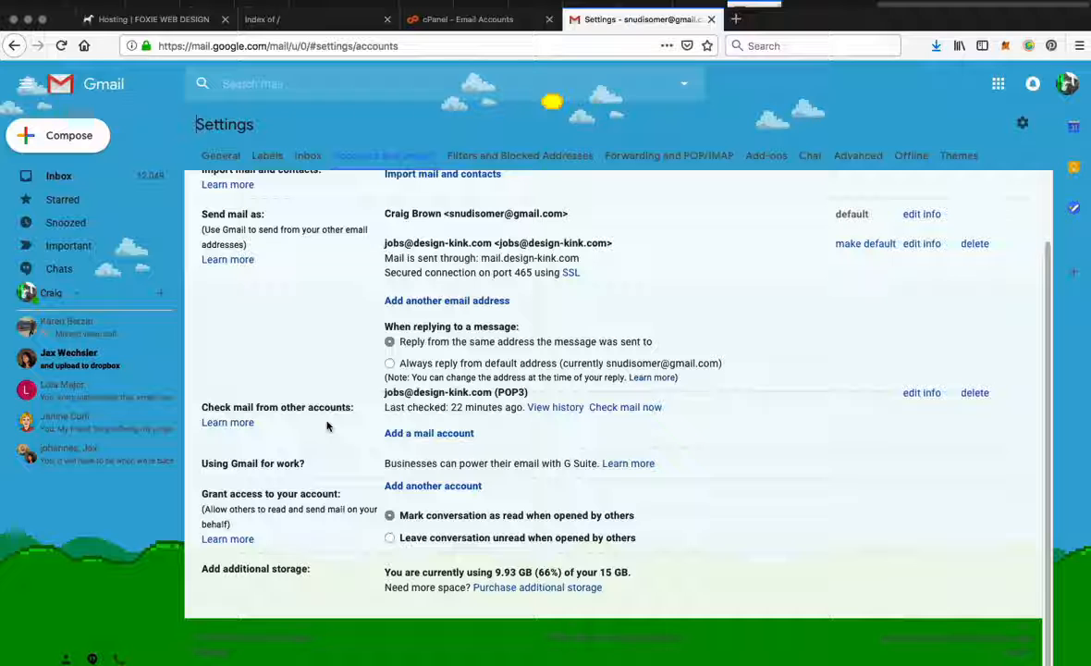
# Step: Back in cPanel, open the mail client setup page for the webgoodness.com.au email account from the account list
pyautogui.click(500, 22)
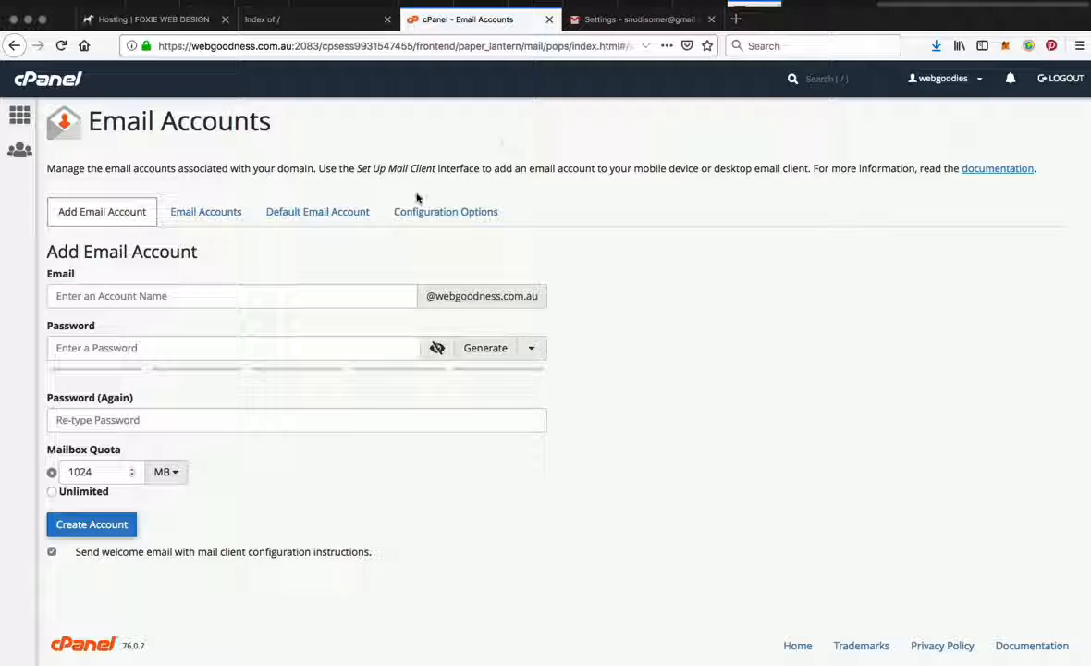
pyautogui.click(231, 212)
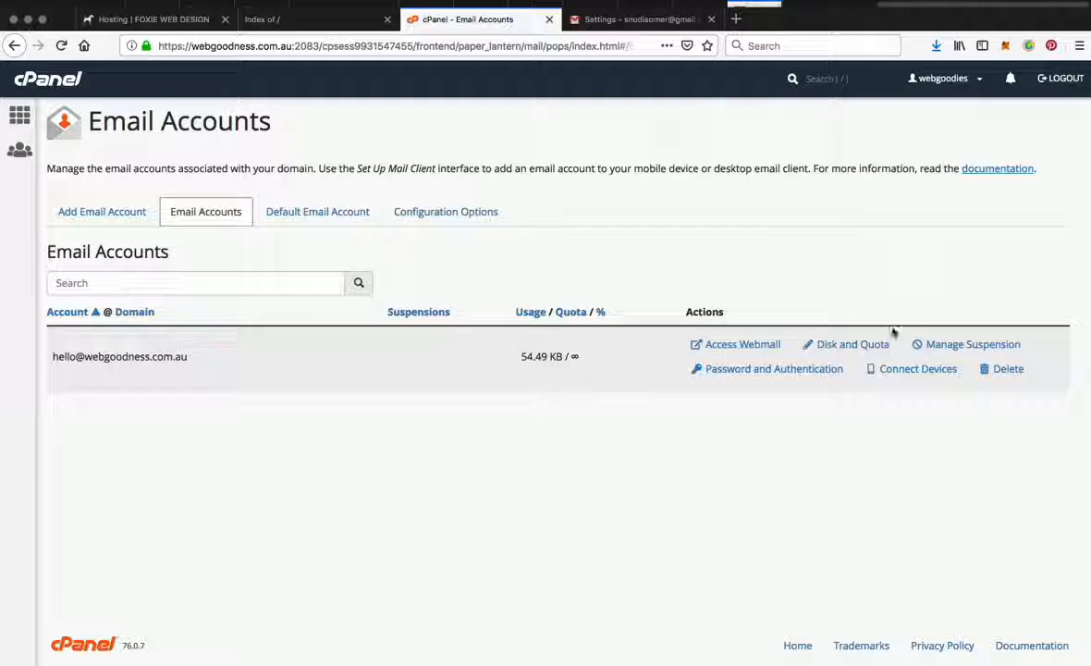
pyautogui.click(934, 377)
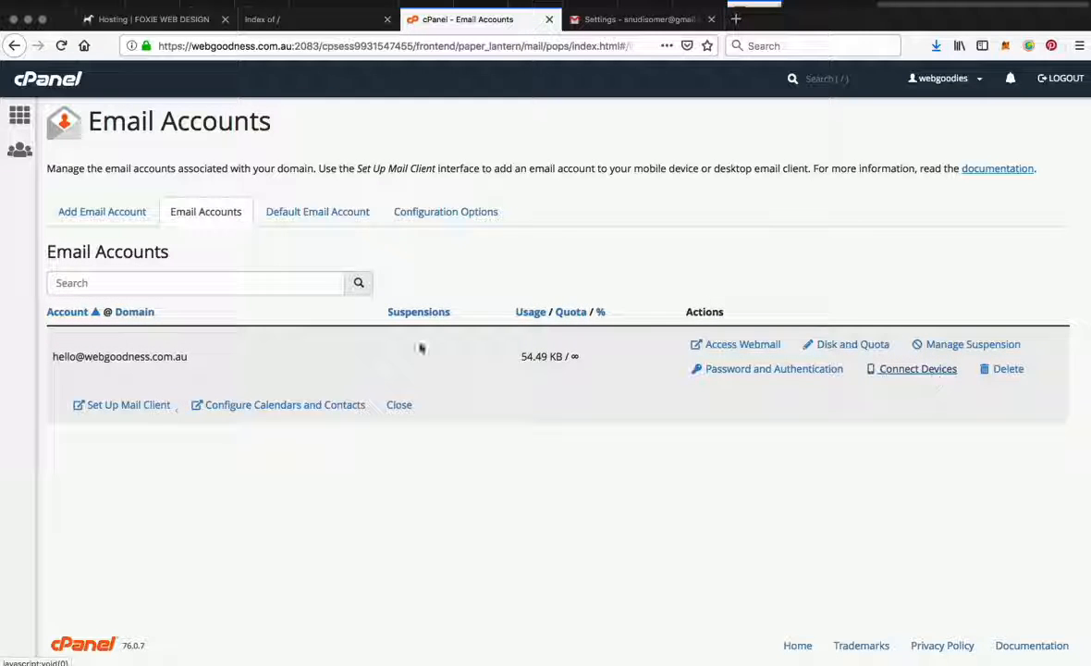
pyautogui.click(128, 405)
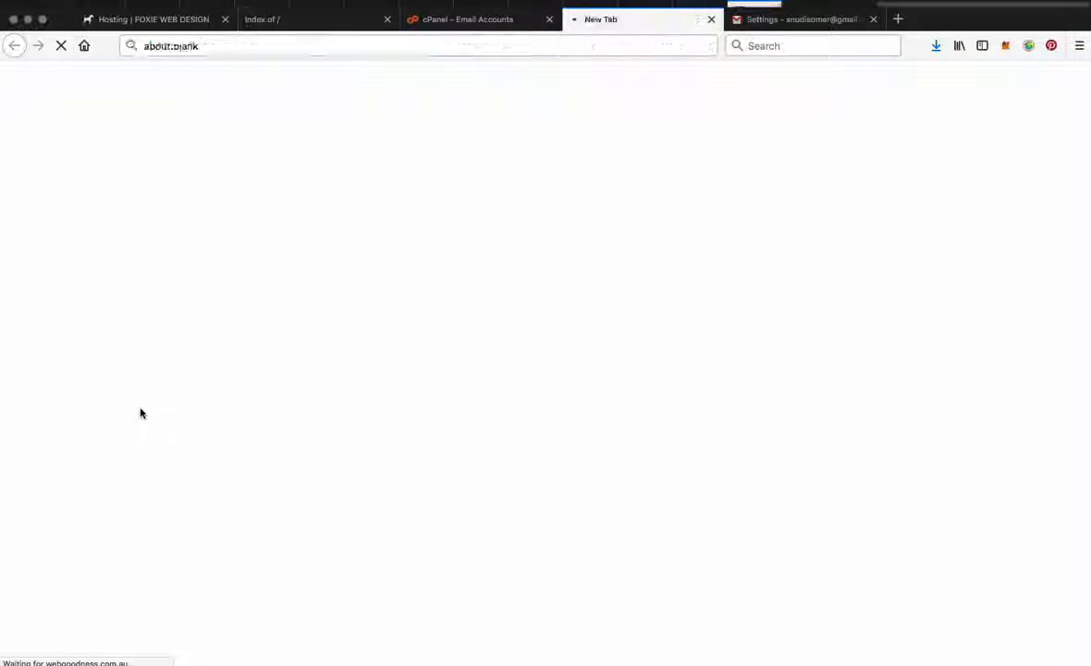
# Step: Select the username in the Secure SSL/TLS manual settings, and return to Gmail's Accounts and Import settings
pyautogui.scroll(-2, 416, 555)
pyautogui.scroll(-3, 418, 536)
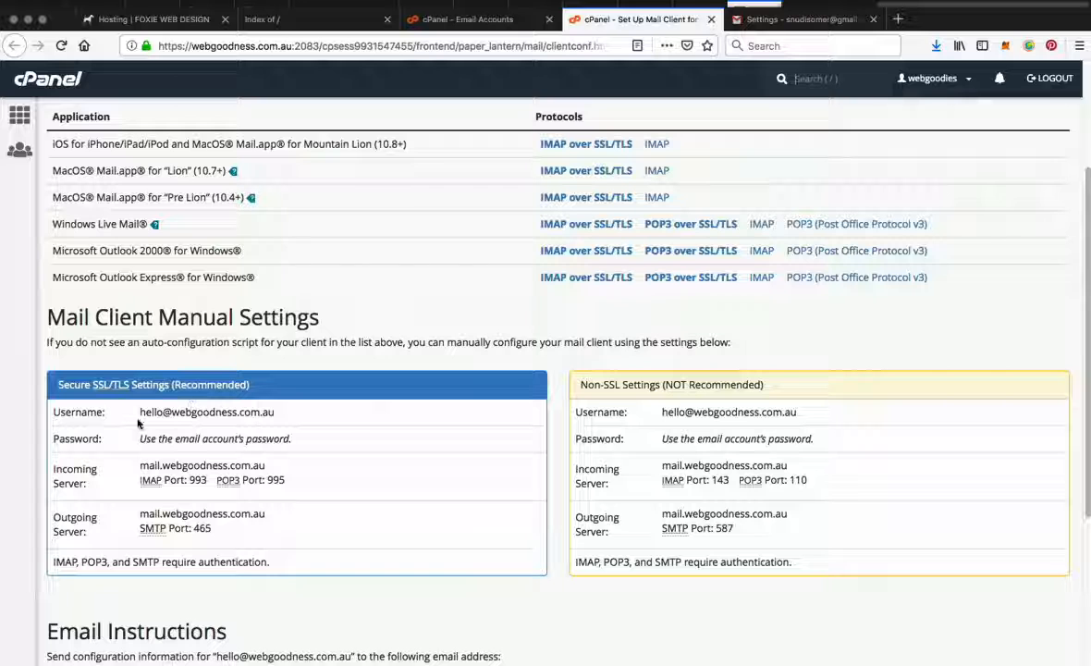
pyautogui.moveTo(141, 413); pyautogui.dragTo(279, 419)
pyautogui.press('super+c')
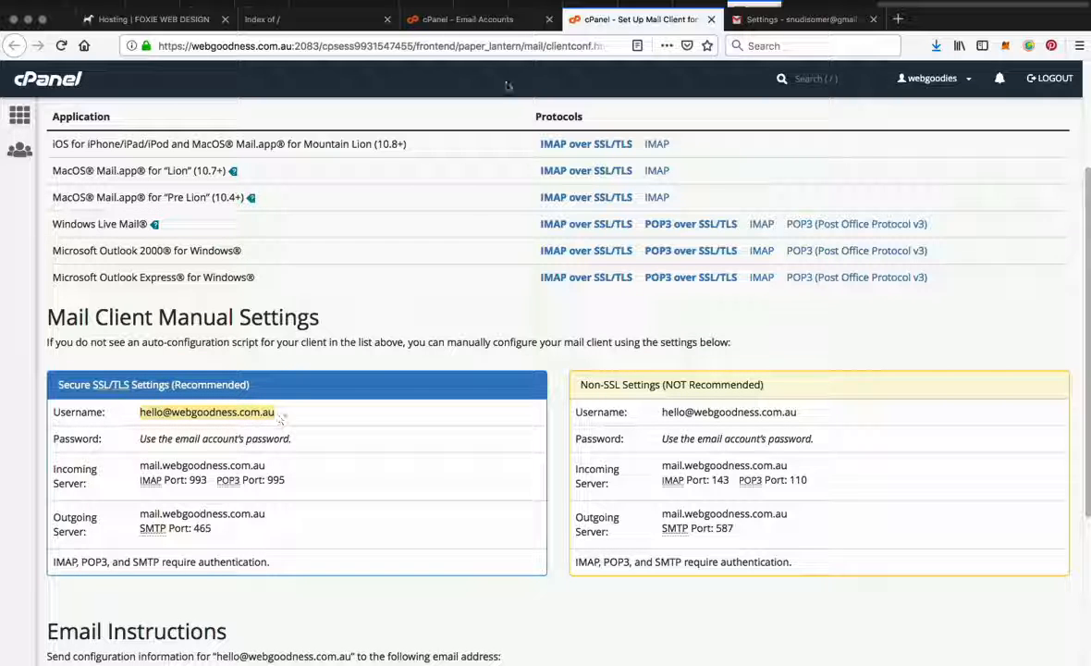
pyautogui.click(797, 20)
pyautogui.scroll(2, 404, 361)
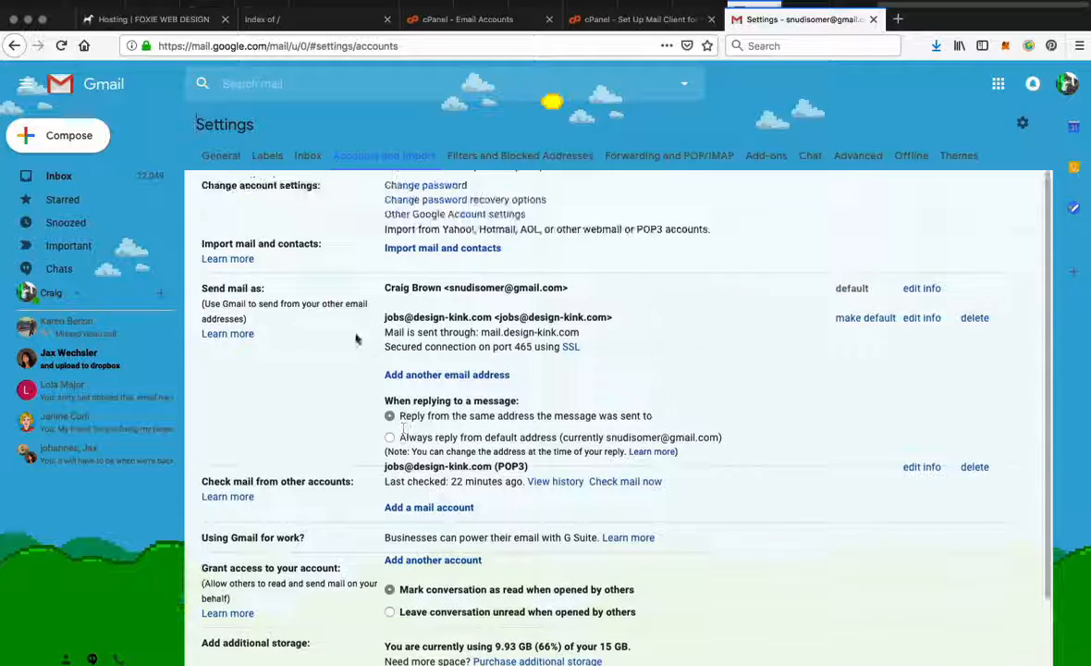
# Step: Start adding another send-as address in Gmail, using the new webgoodness.com.au email for both name and address, and continue to the SMTP settings
pyautogui.click(442, 375)
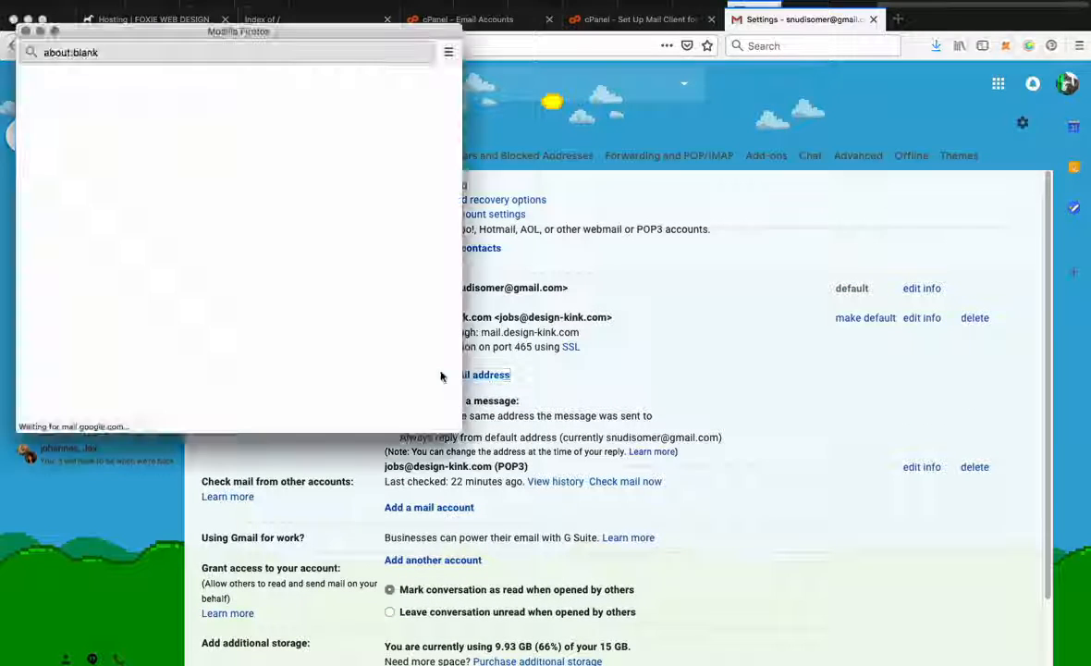
pyautogui.click(162, 130)
pyautogui.tripleClick(164, 129)
pyautogui.press('super+v')
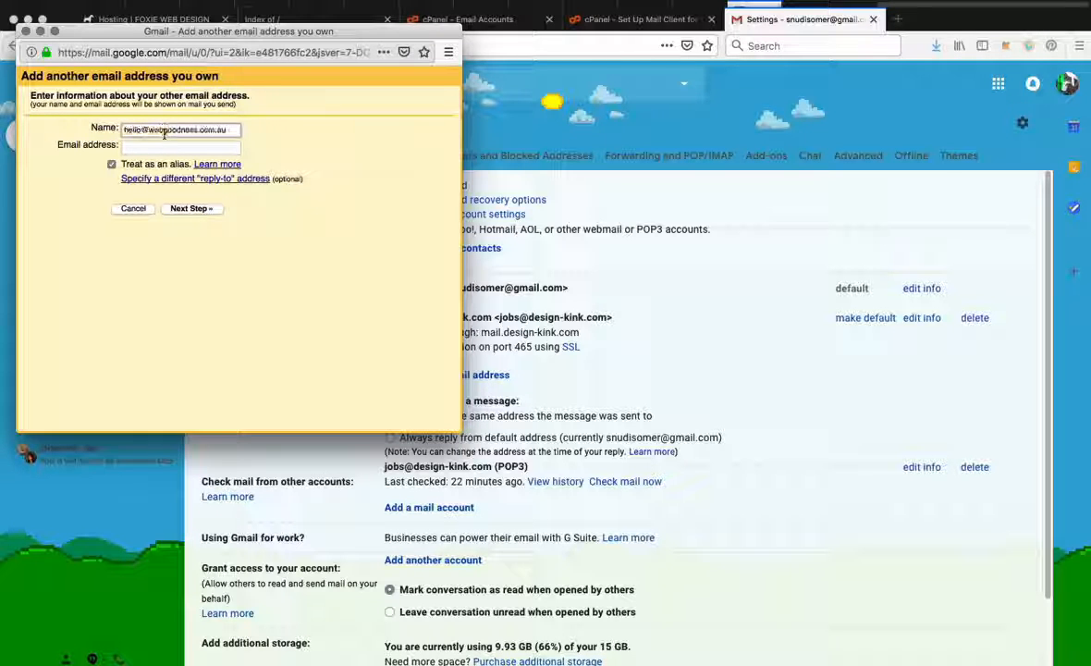
pyautogui.click(160, 144)
pyautogui.press('super+v')
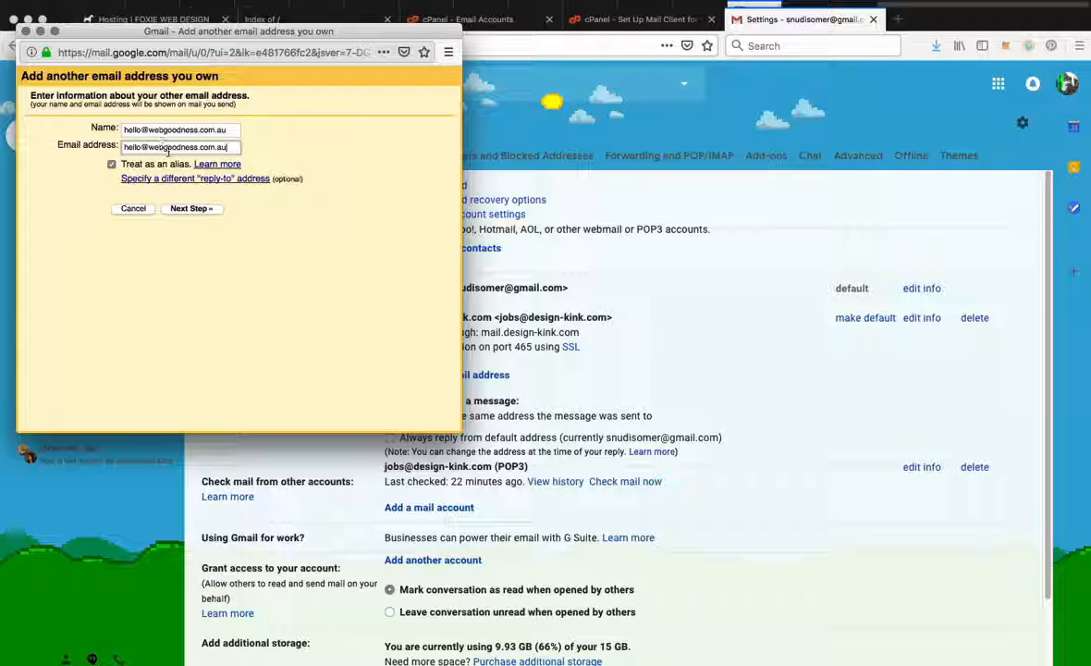
pyautogui.click(187, 210)
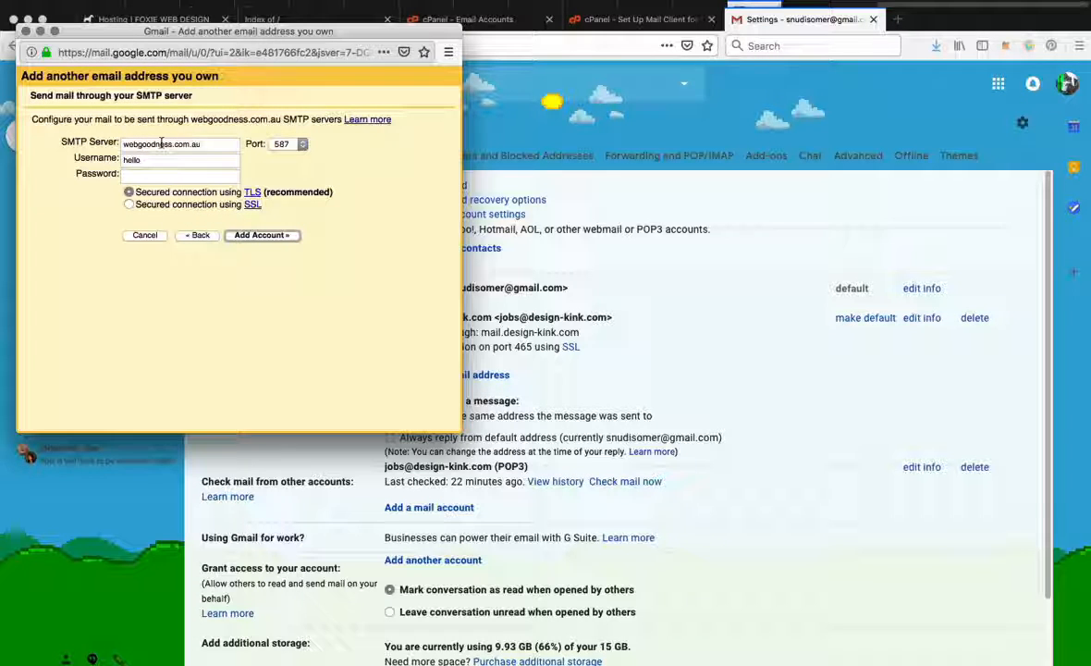
# Step: Copy the server name from cPanel's Secure SSL/TLS settings and set Gmail's SMTP server to mail.webgoodness.com.au
pyautogui.moveTo(203, 31); pyautogui.dragTo(855, 268)
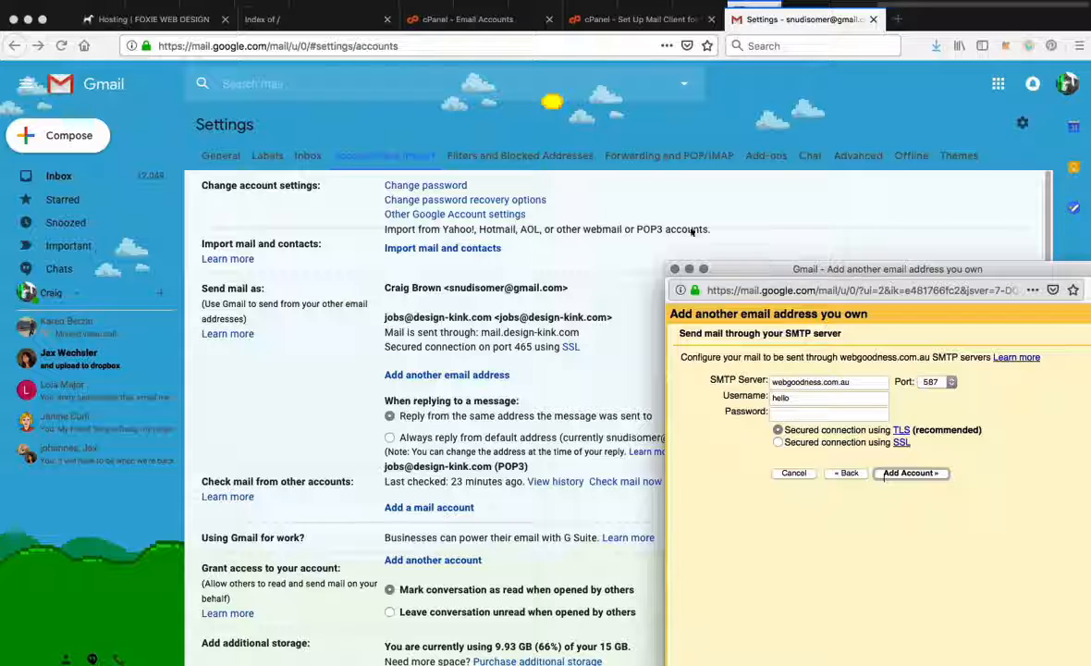
pyautogui.click(626, 16)
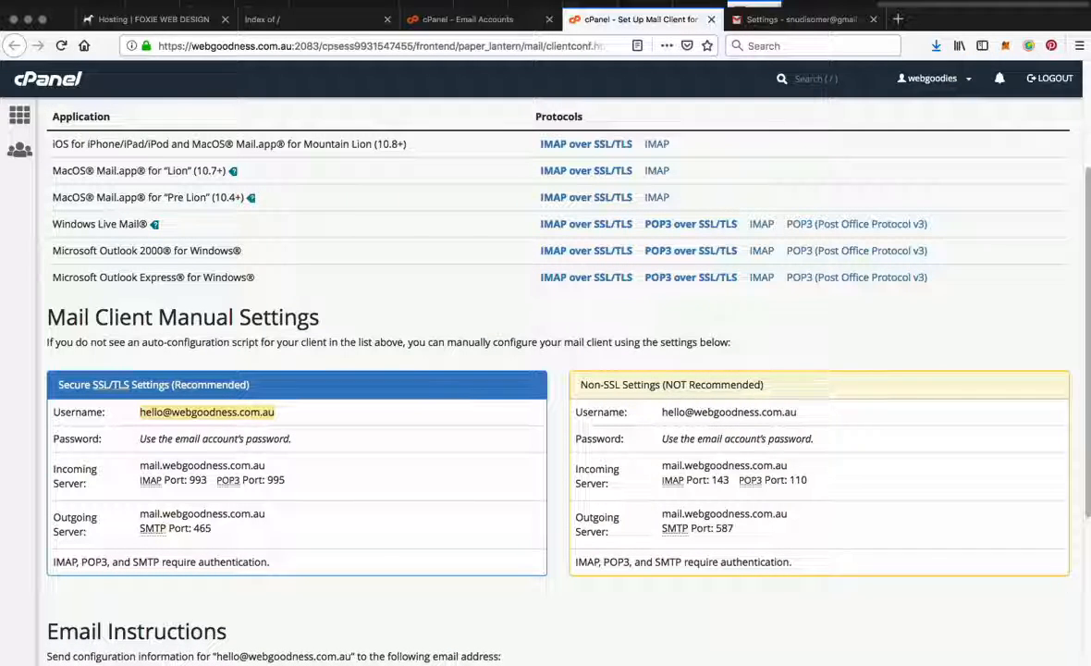
pyautogui.click(1090, 385)
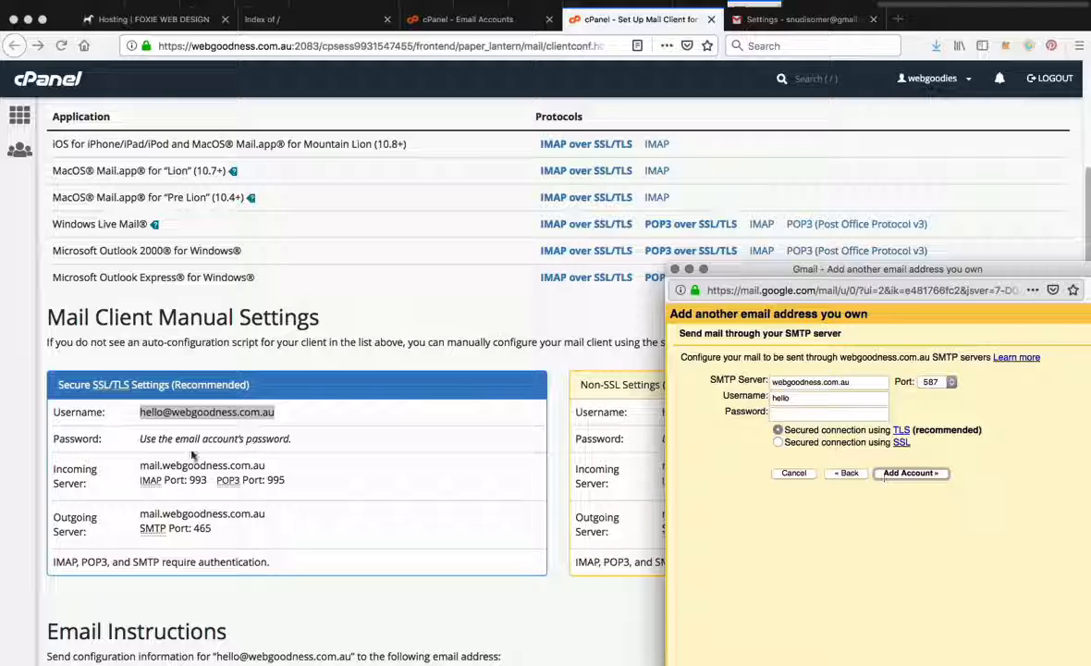
pyautogui.click(159, 466)
pyautogui.moveTo(140, 467); pyautogui.dragTo(265, 469)
pyautogui.press('super+c')
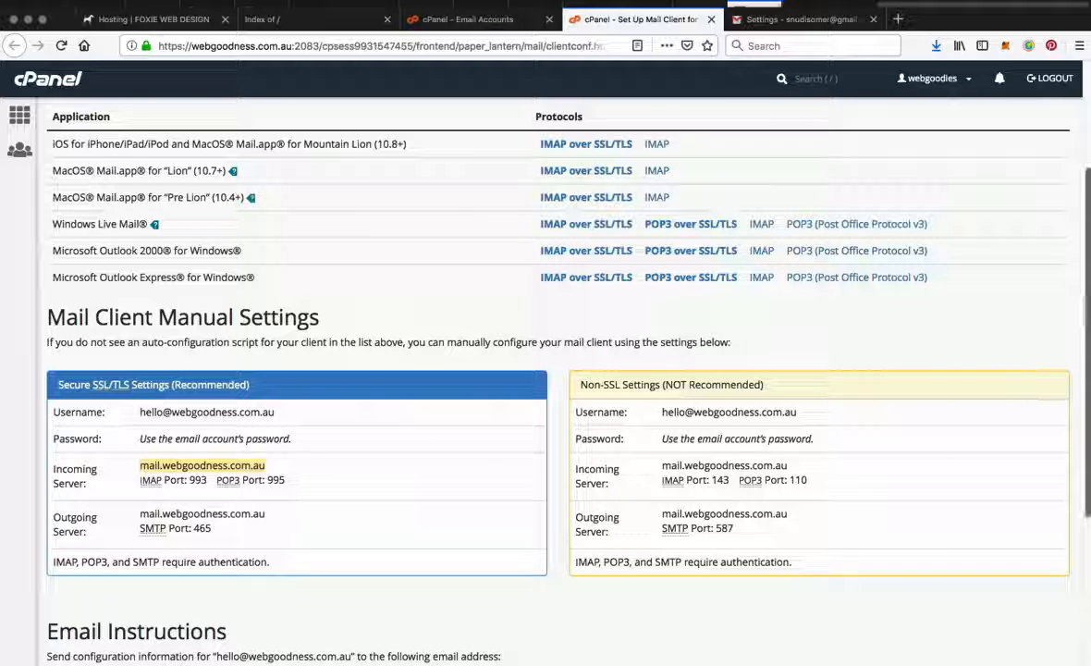
pyautogui.click(1089, 397)
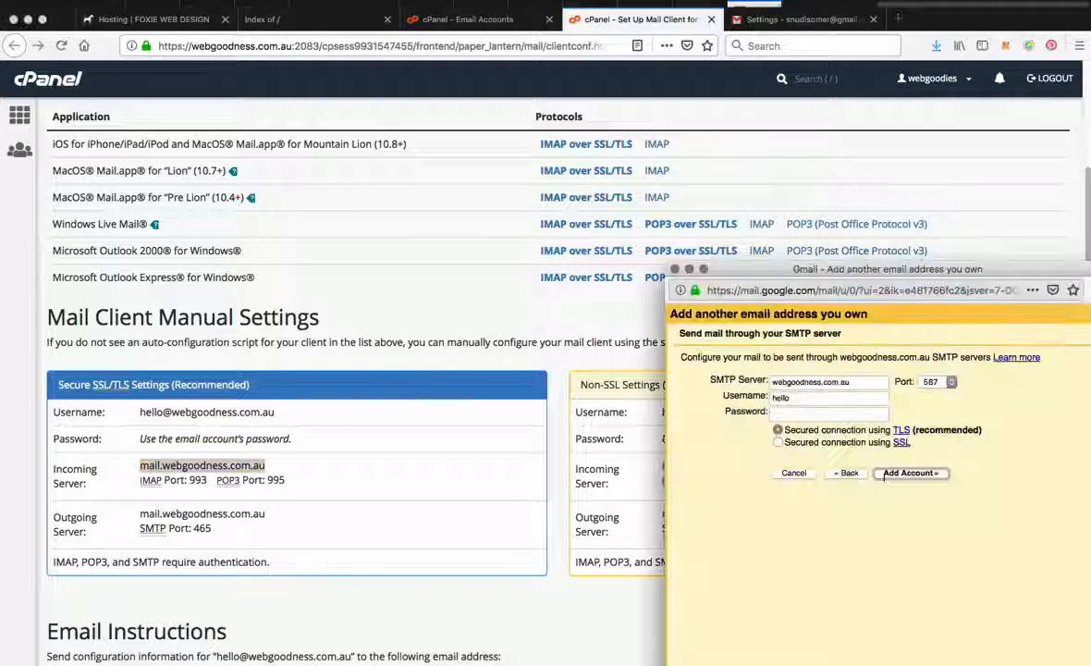
pyautogui.click(801, 379)
pyautogui.press('super+a')
pyautogui.press('super+v')
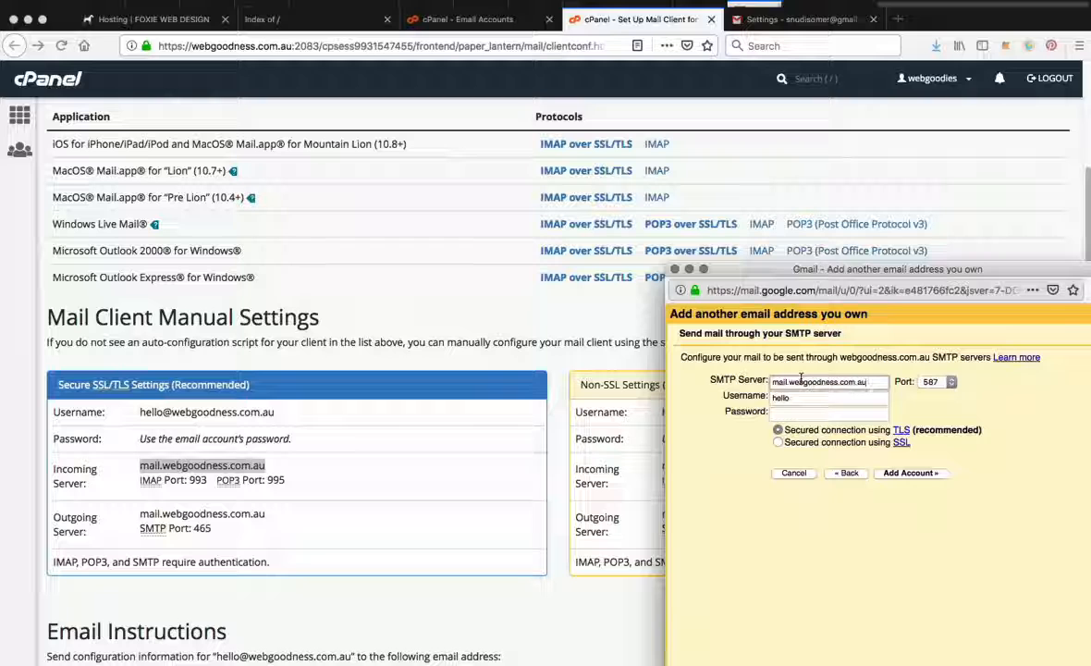
# Step: Replace Gmail's SMTP username with the full email address copied from cPanel's Secure SSL/TLS settings
pyautogui.click(190, 432)
pyautogui.moveTo(139, 412); pyautogui.dragTo(256, 415)
pyautogui.press('super+c')
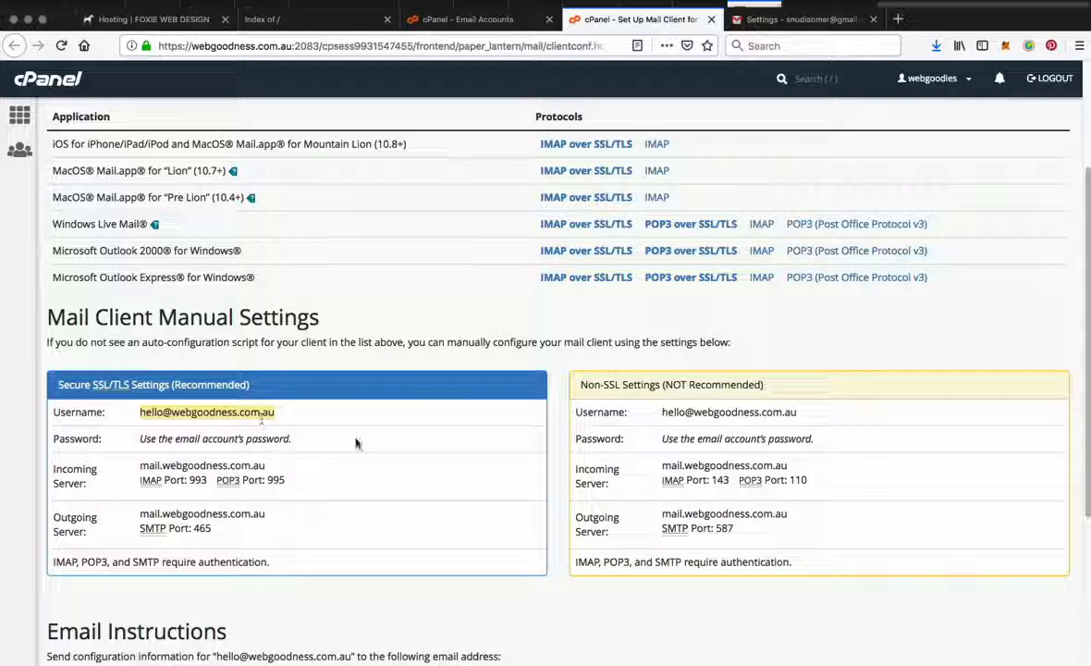
pyautogui.press('super+grave')
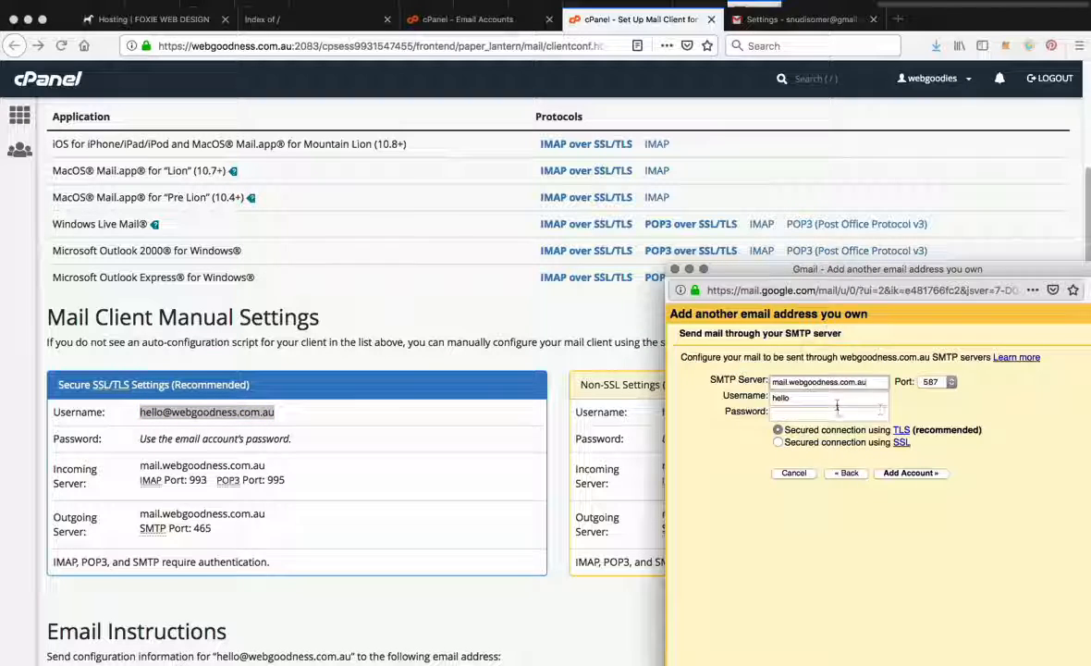
pyautogui.doubleClick(837, 400)
pyautogui.press('super+v')
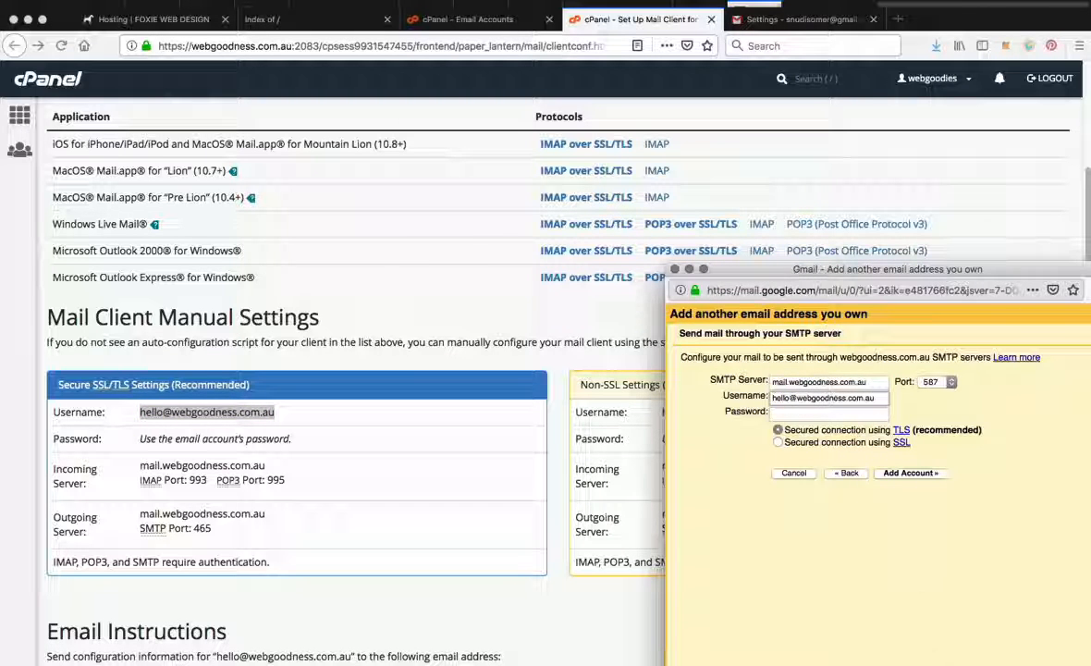
# Step: Copy the email account's password from the password wallet and paste it into Gmail's SMTP password field
pyautogui.press('super+Tab')
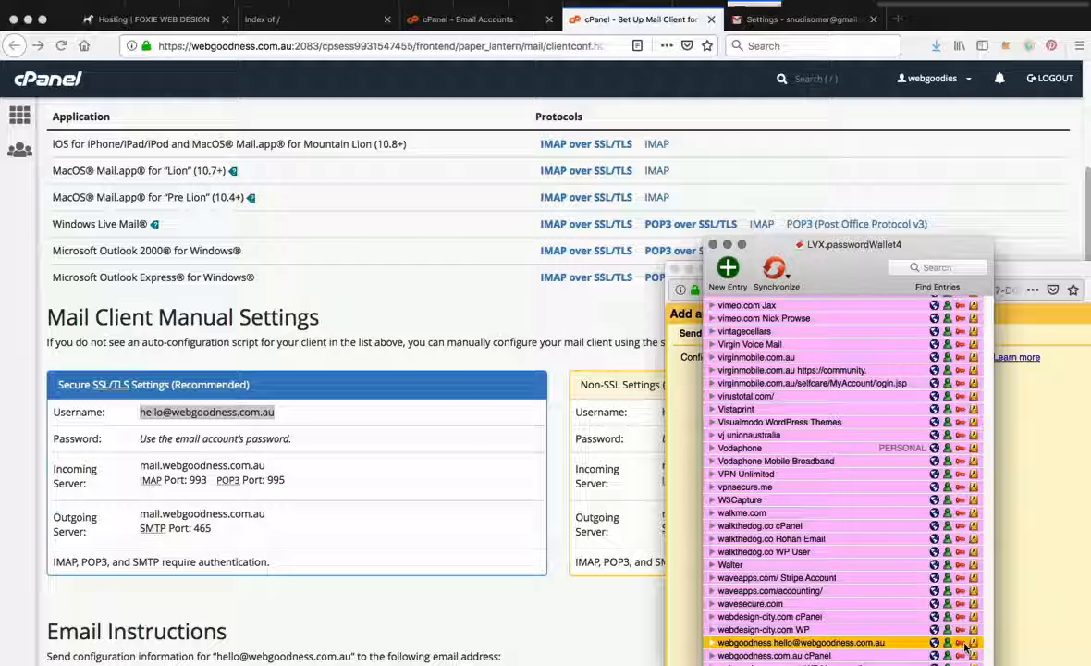
pyautogui.press('super+Tab')
pyautogui.click(811, 415)
pyautogui.press('super+v')
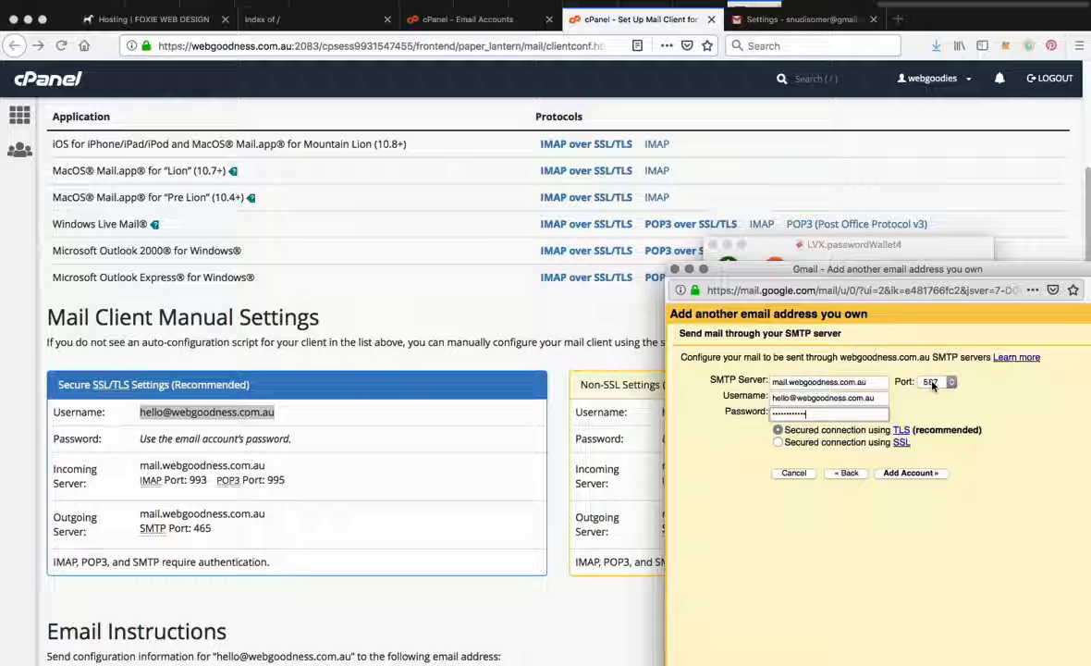
# Step: Check the outgoing server port in cPanel, set Gmail's SMTP port to 465 with SSL, and submit the account
pyautogui.click(756, 19)
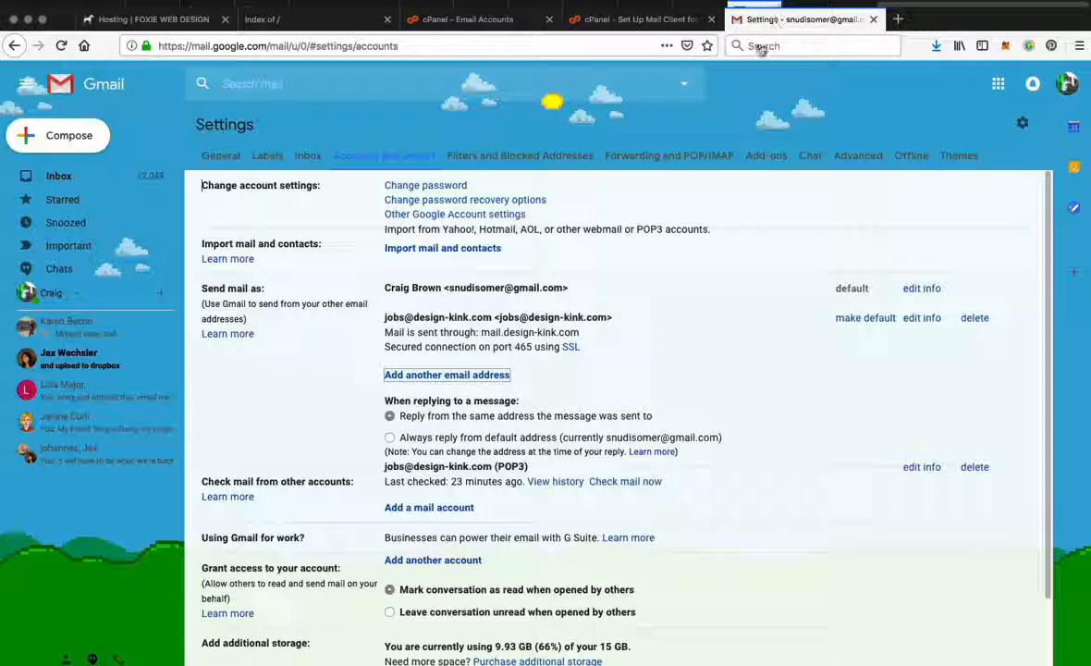
pyautogui.click(641, 18)
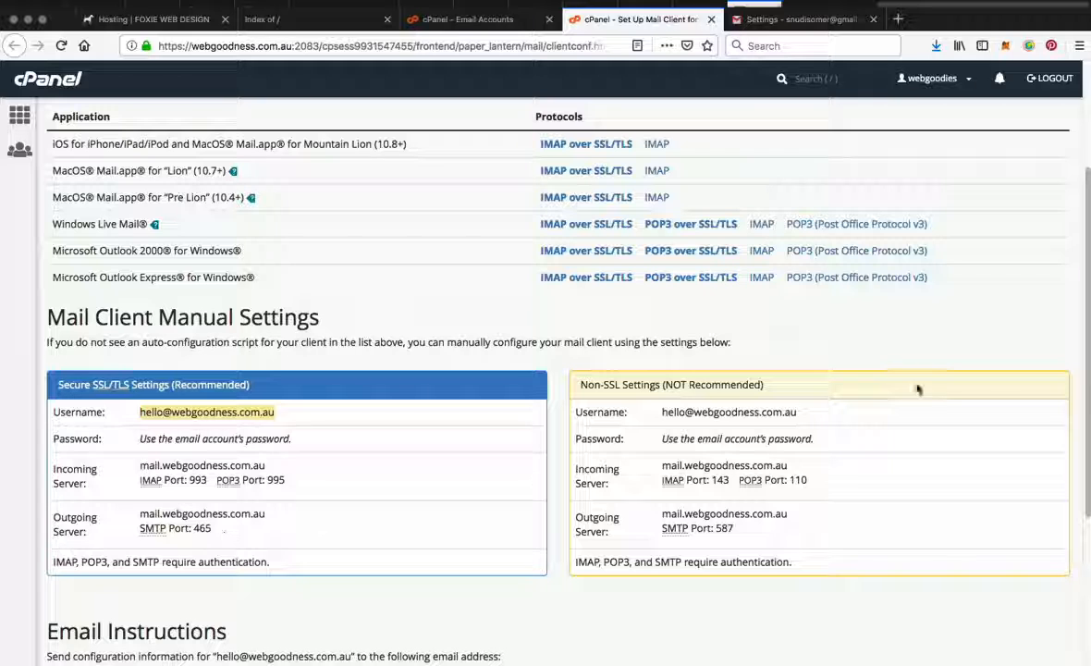
pyautogui.press('super+grave')
pyautogui.click(950, 382)
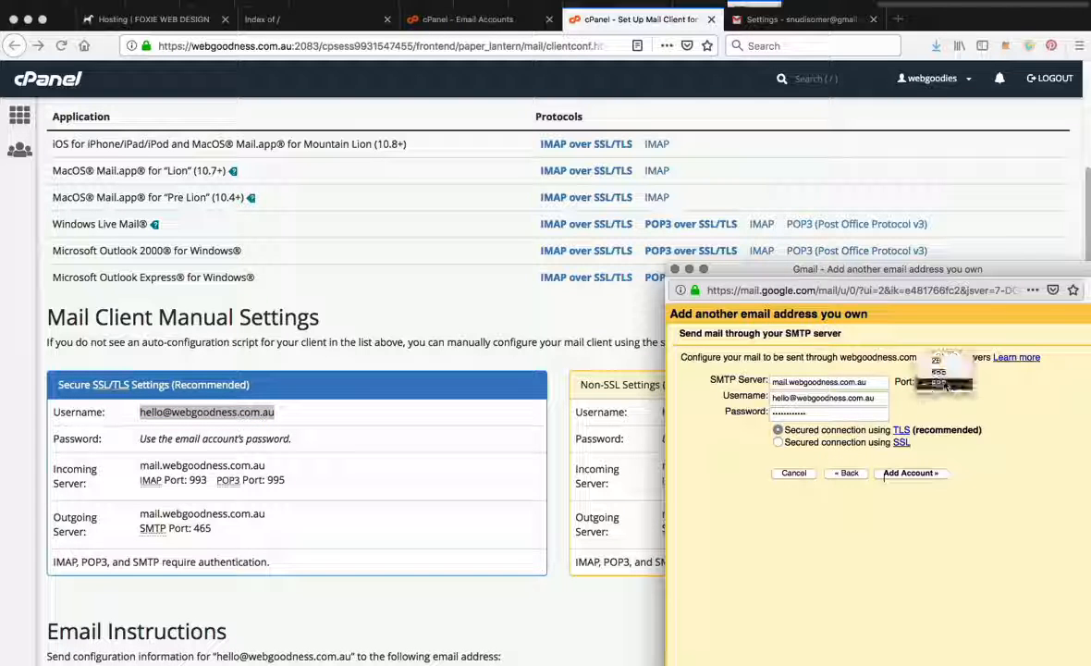
pyautogui.click(940, 372)
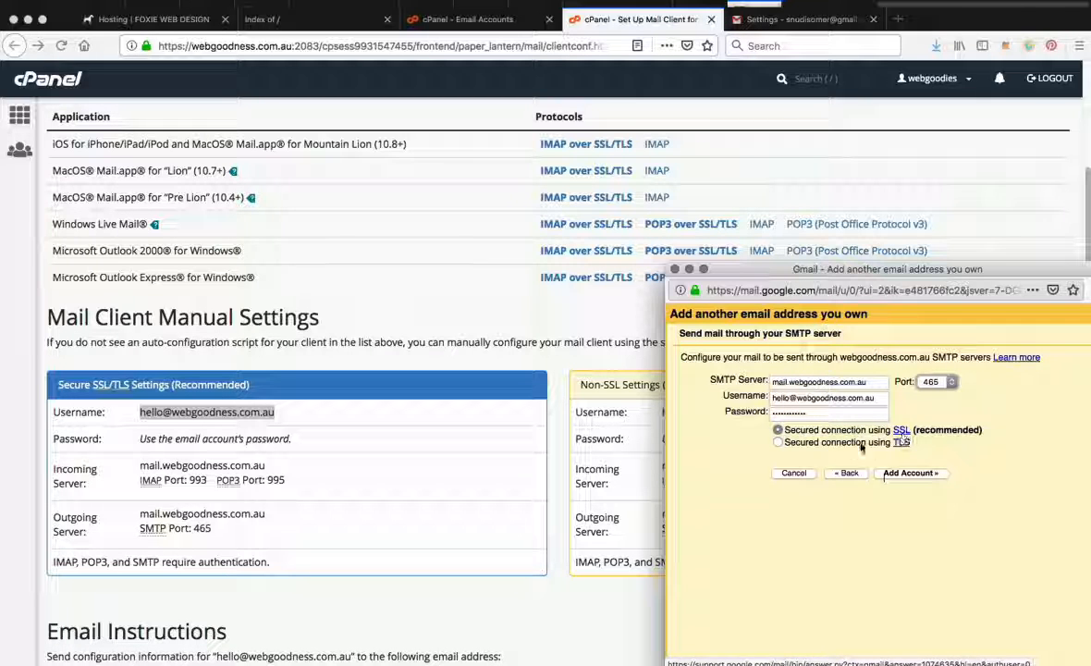
pyautogui.click(910, 473)
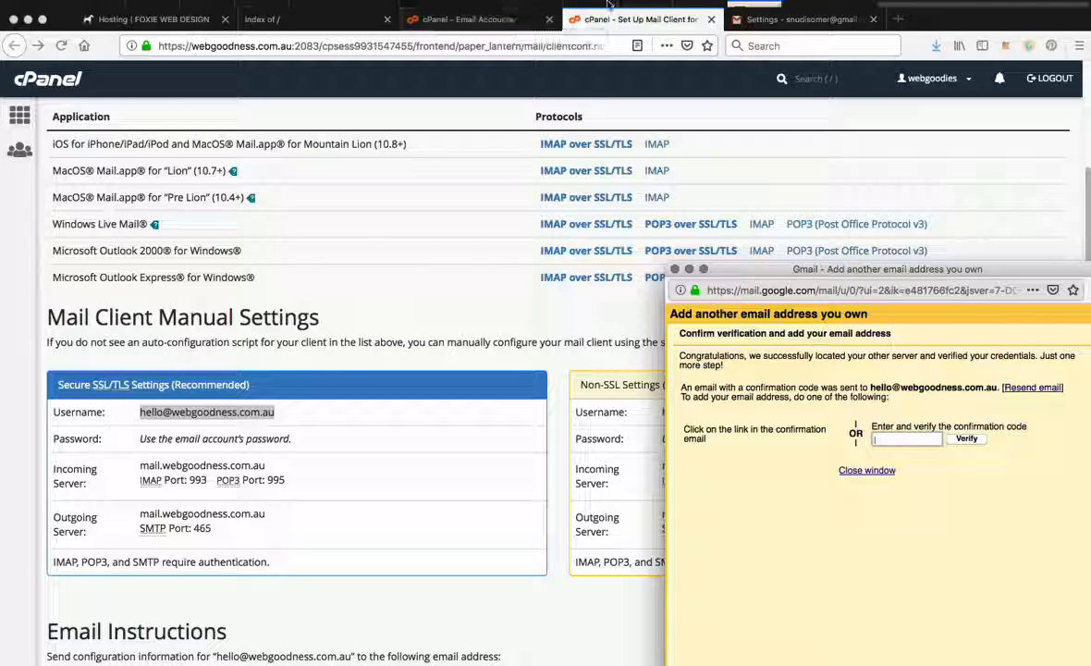
# Step: From cPanel's email account list, access webmail for the webgoodness.com.au account, allow the redirect, and open its inbox in Roundcube
pyautogui.scroll(3, 606, 121)
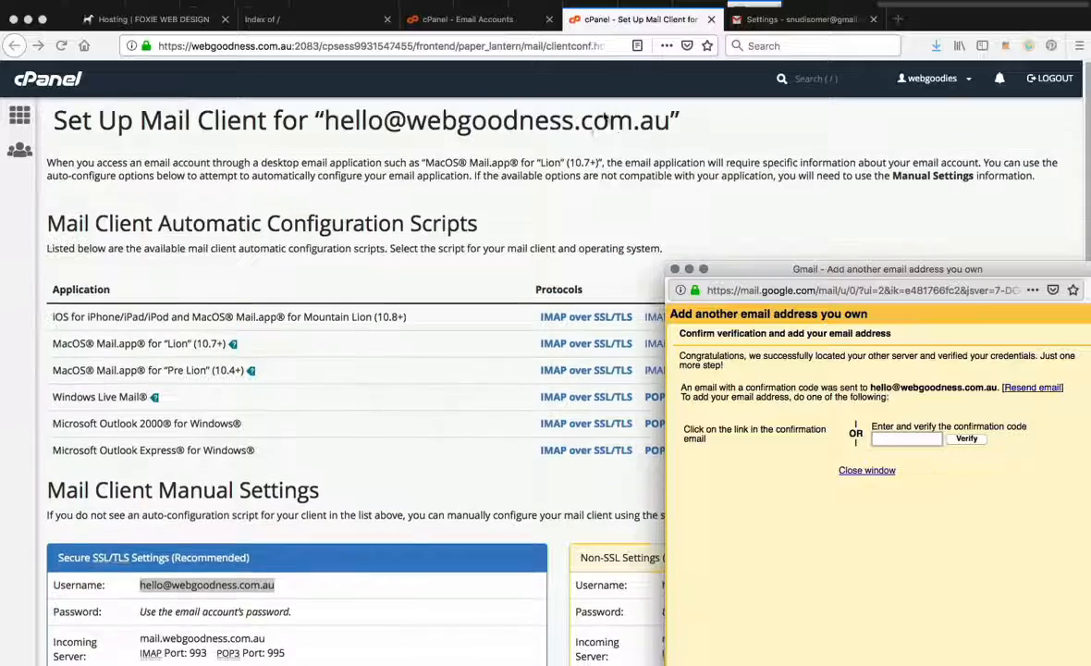
pyautogui.click(467, 19)
pyautogui.click(20, 115)
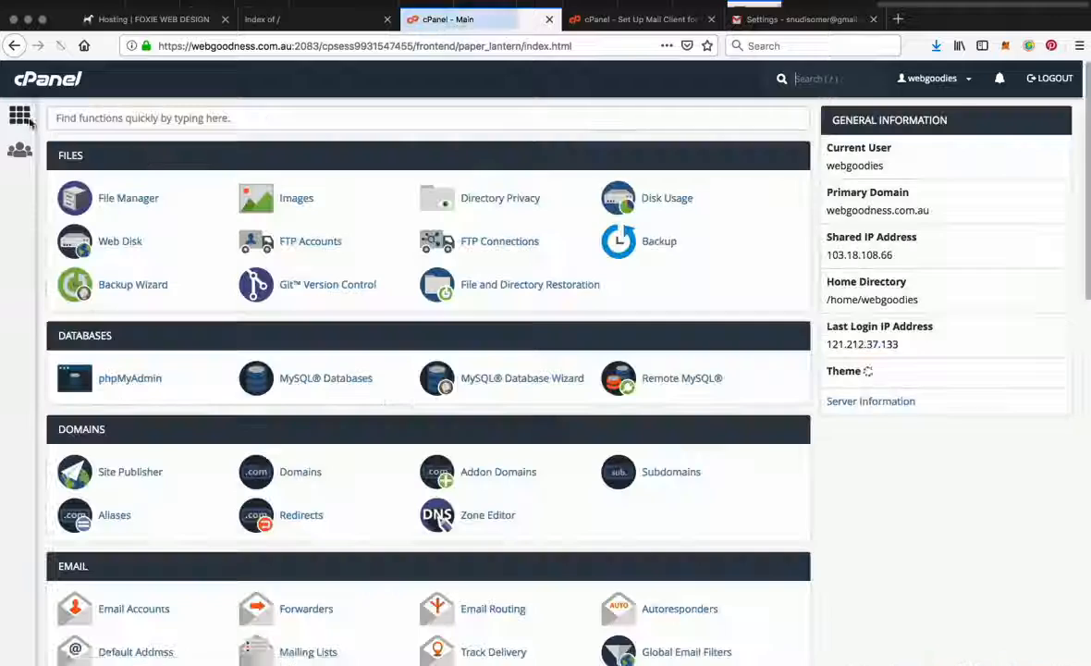
pyautogui.scroll(-3, 352, 477)
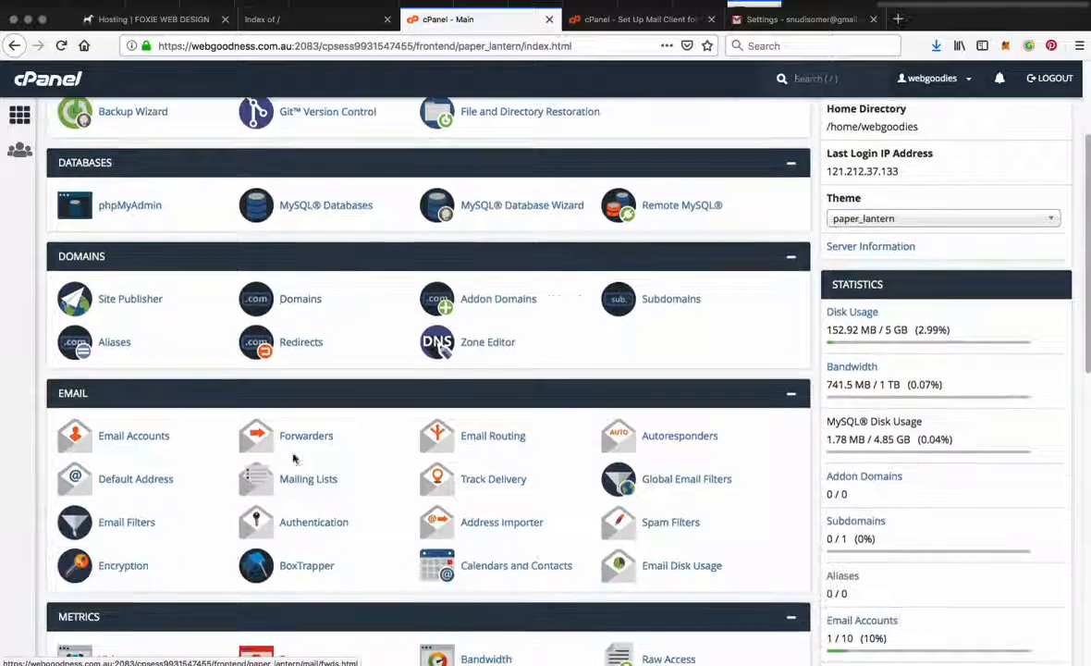
pyautogui.click(112, 444)
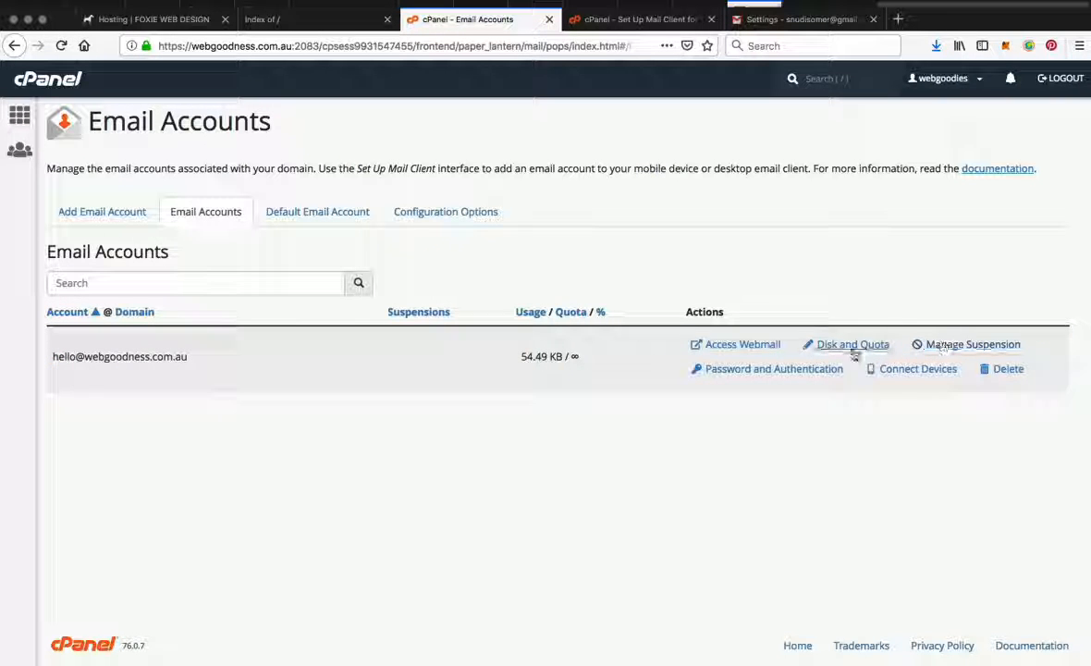
pyautogui.click(740, 347)
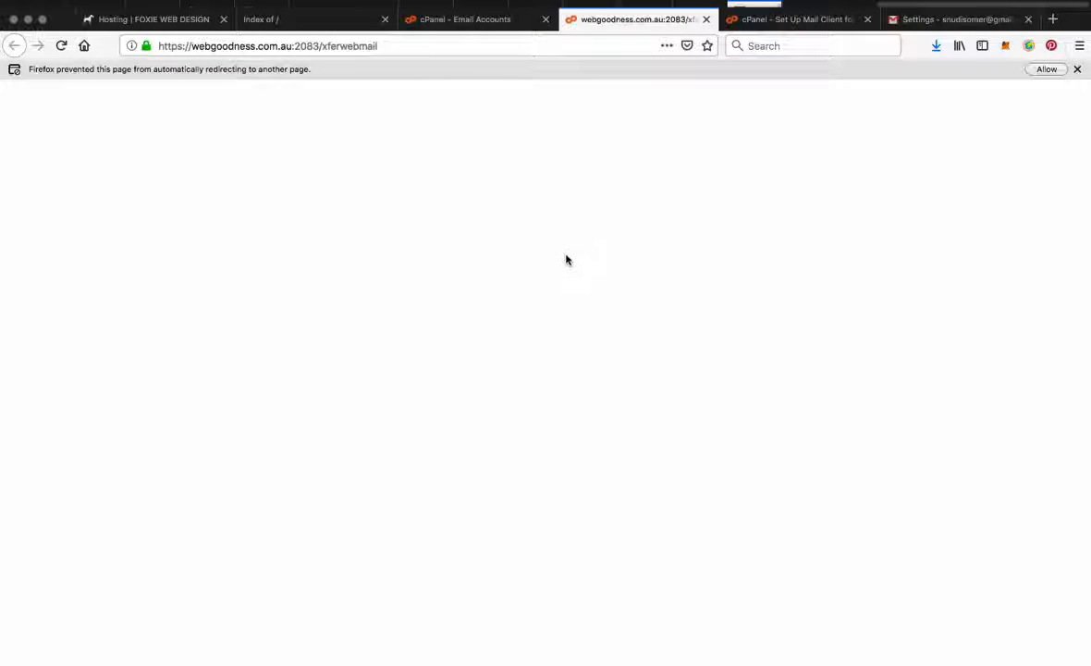
pyautogui.click(1047, 69)
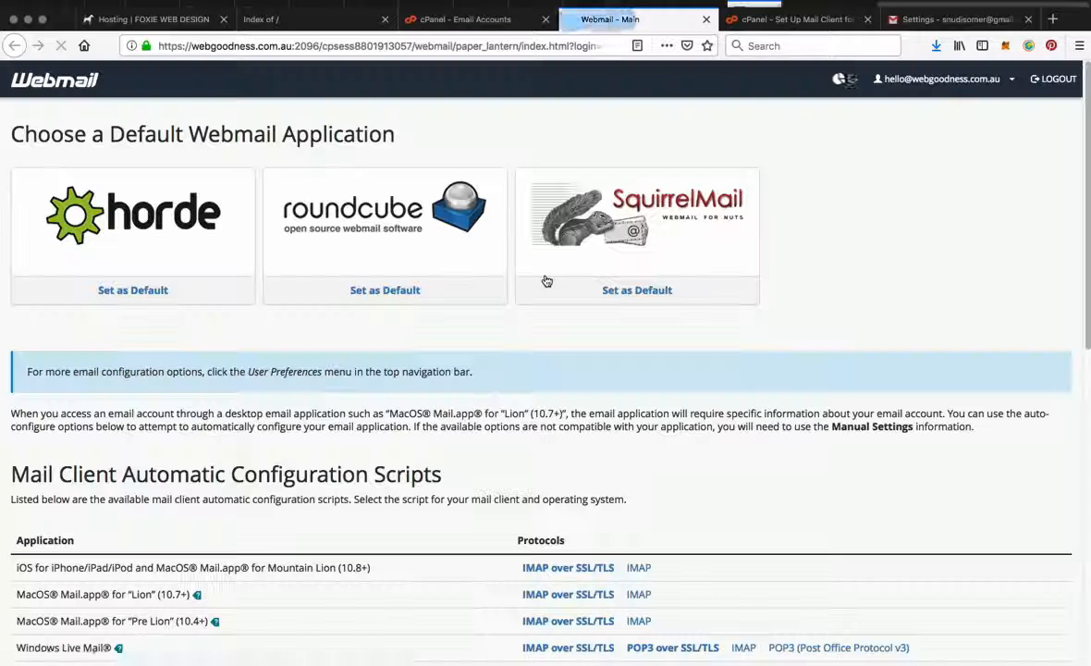
pyautogui.click(387, 230)
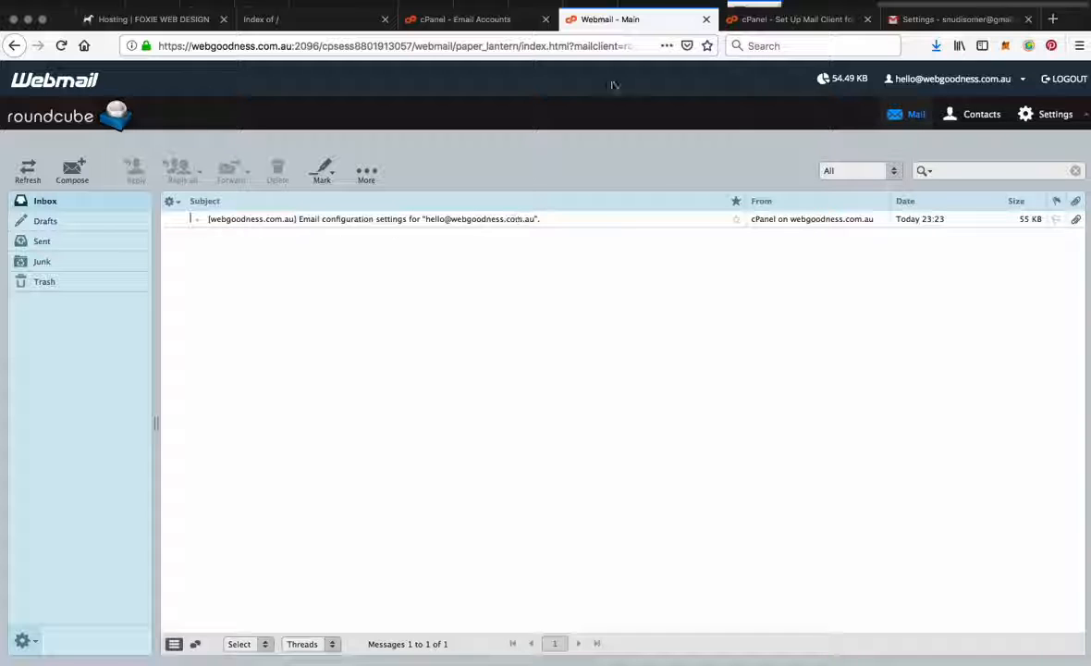
# Step: Load foxiewebdesign.com in a new browser tab and view the site's home page
pyautogui.click(1052, 20)
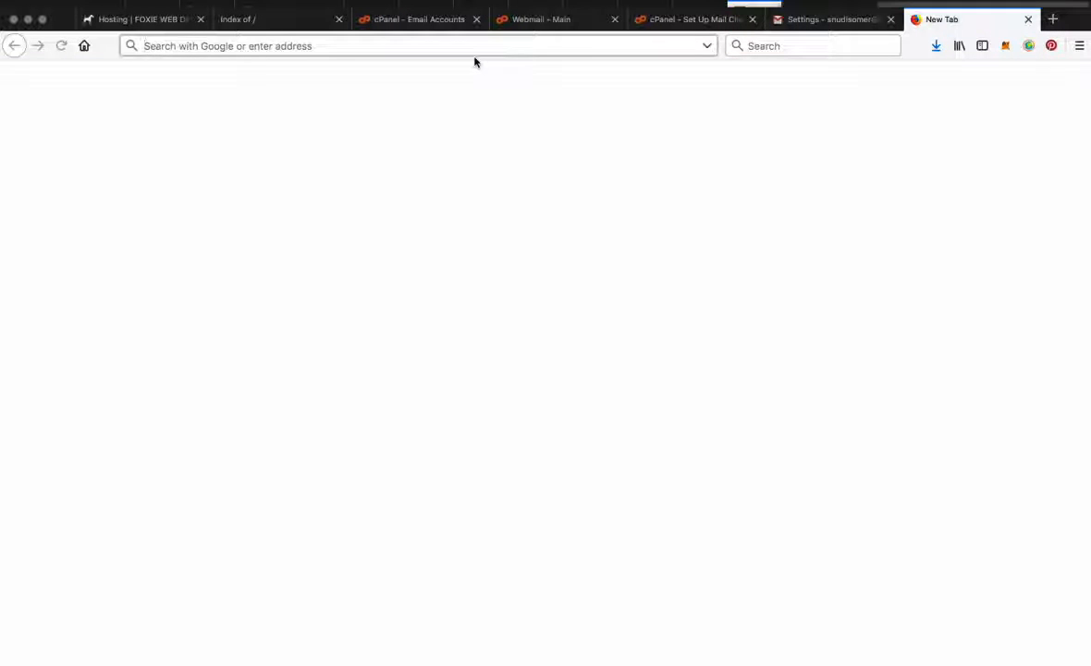
pyautogui.write('foxiewebdesign.com/')
pyautogui.press('Return')
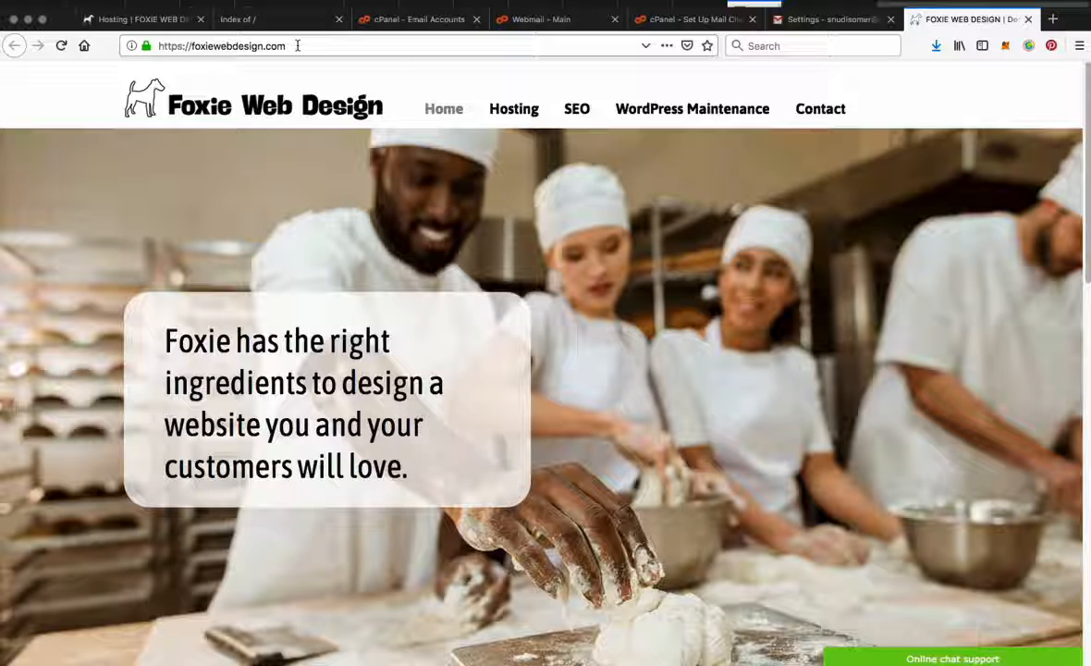
pyautogui.click(298, 45)
pyautogui.click(297, 46)
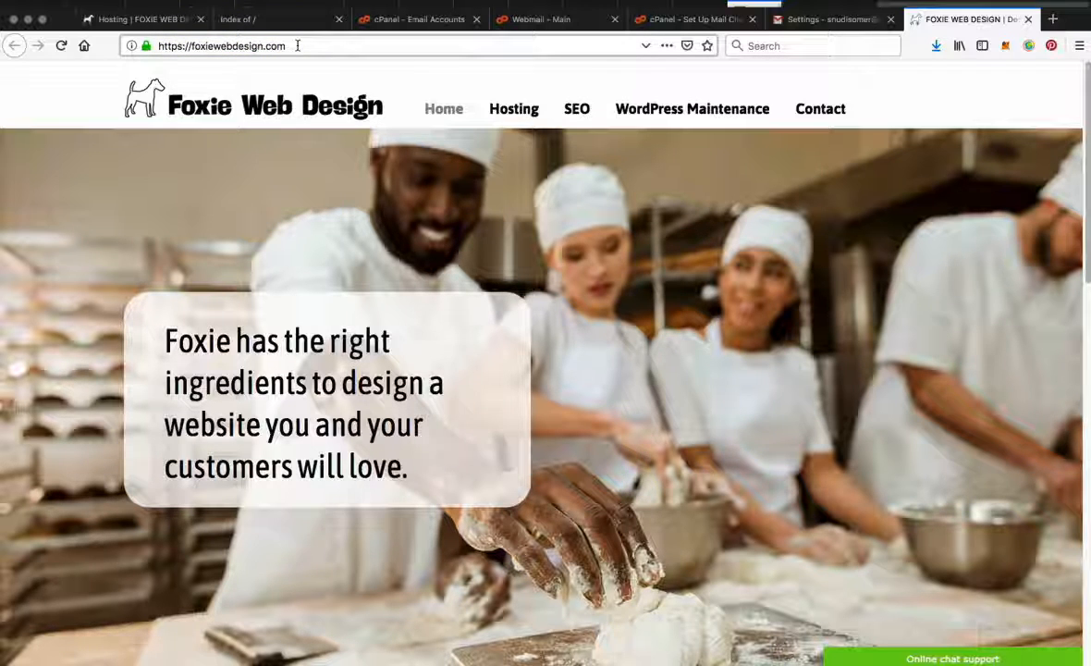
pyautogui.press('super+grave')
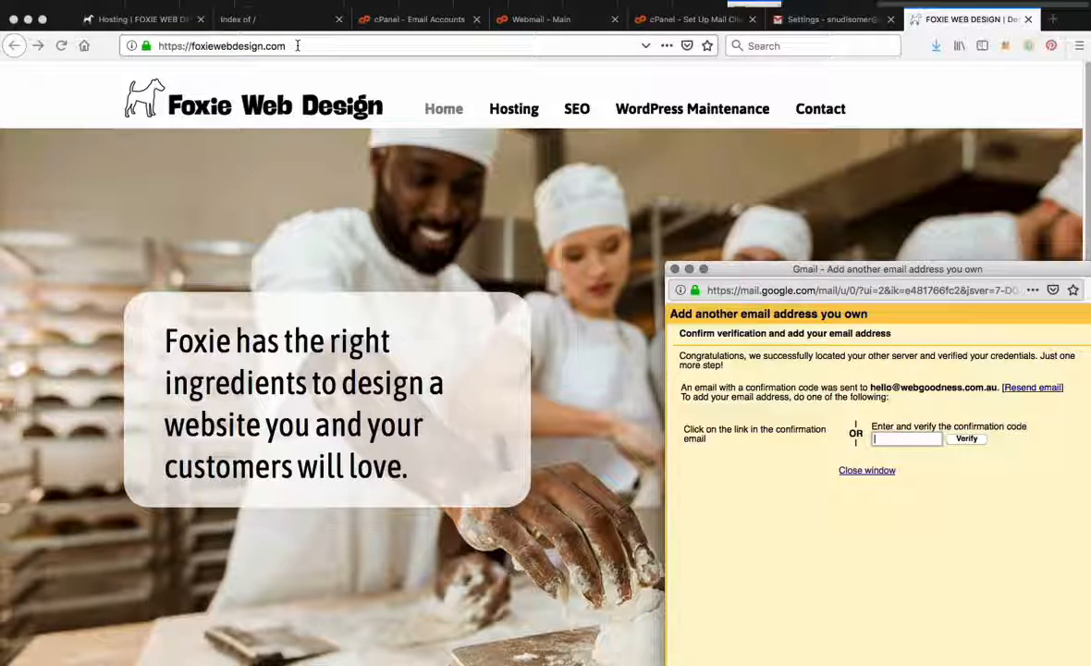
# Step: Copy the domain webgoodness.com.au from the cPanel page's address and load it in a new browser tab
pyautogui.click(679, 19)
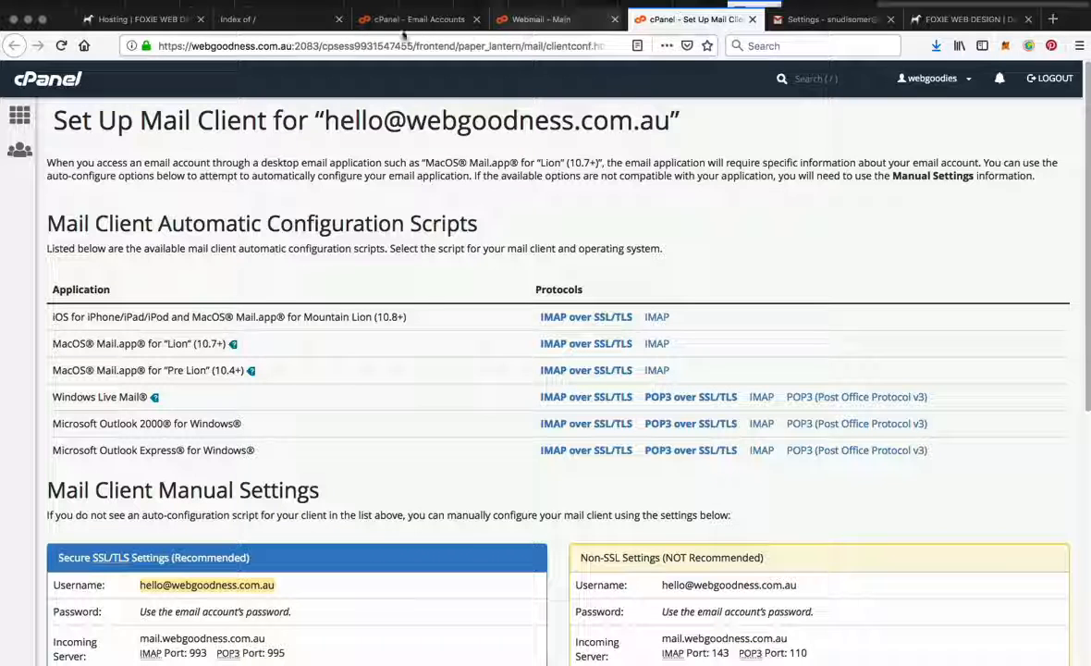
pyautogui.moveTo(193, 47); pyautogui.dragTo(292, 47)
pyautogui.hotkey('ctrl', 'c')
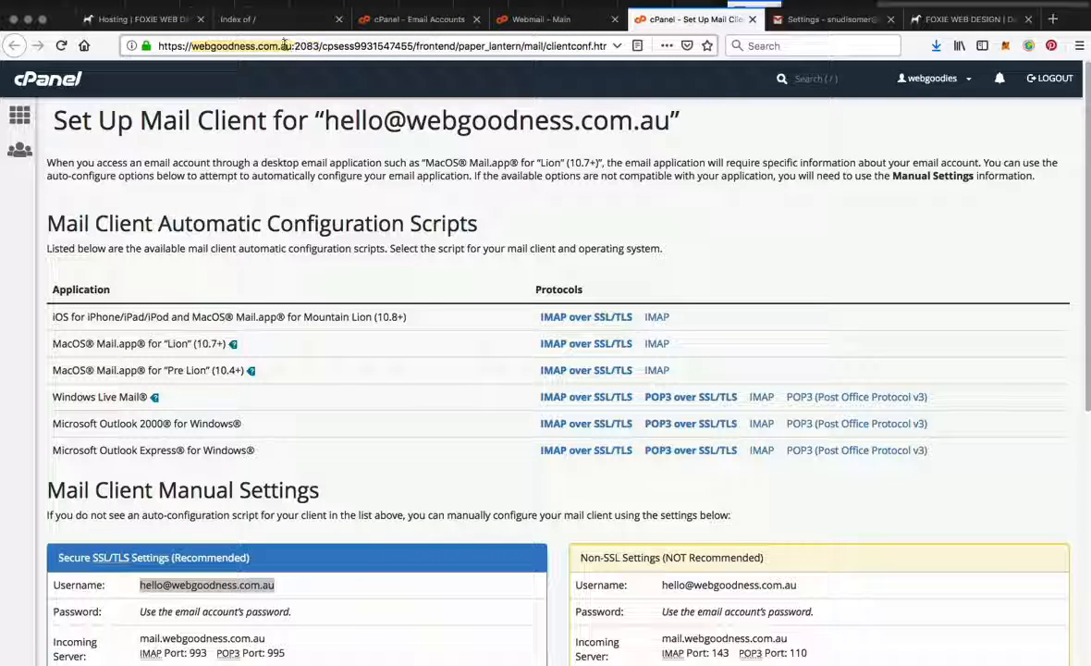
pyautogui.click(980, 20)
pyautogui.hotkey('ctrl', 't')
pyautogui.hotkey('ctrl', 'v')
pyautogui.press('Return')
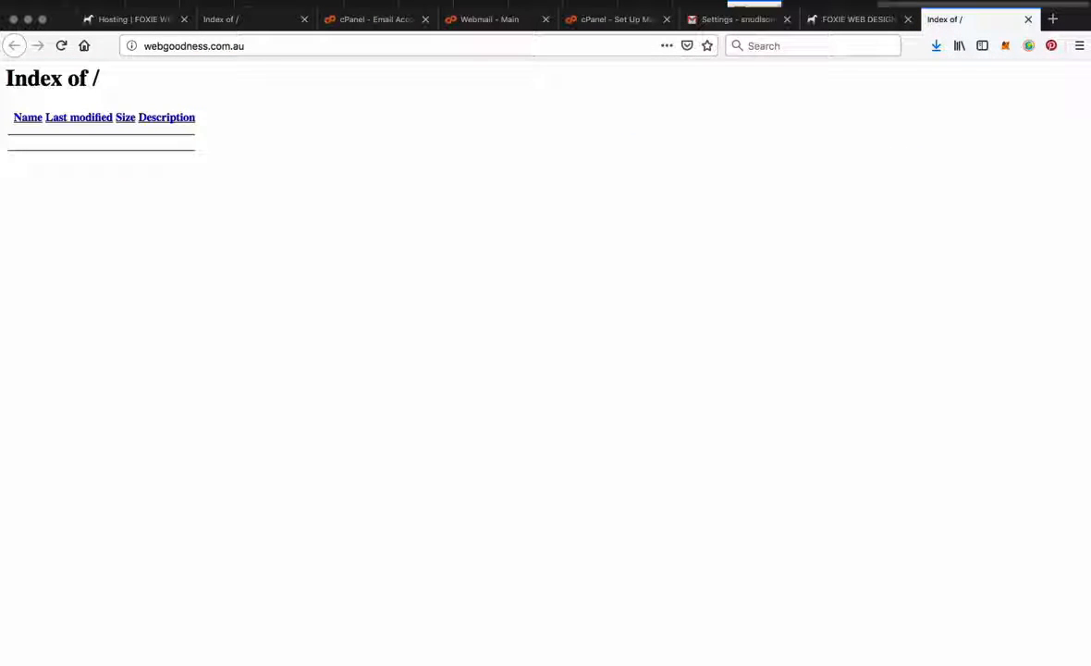
pyautogui.click(215, 44)
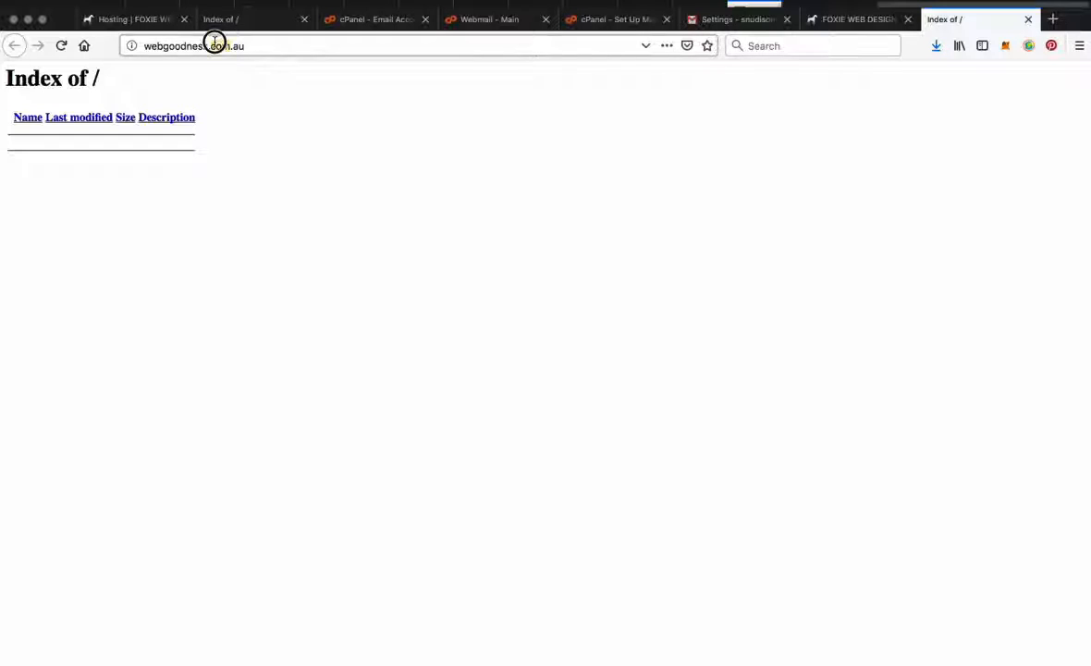
pyautogui.moveTo(211, 39); pyautogui.dragTo(143, 44)
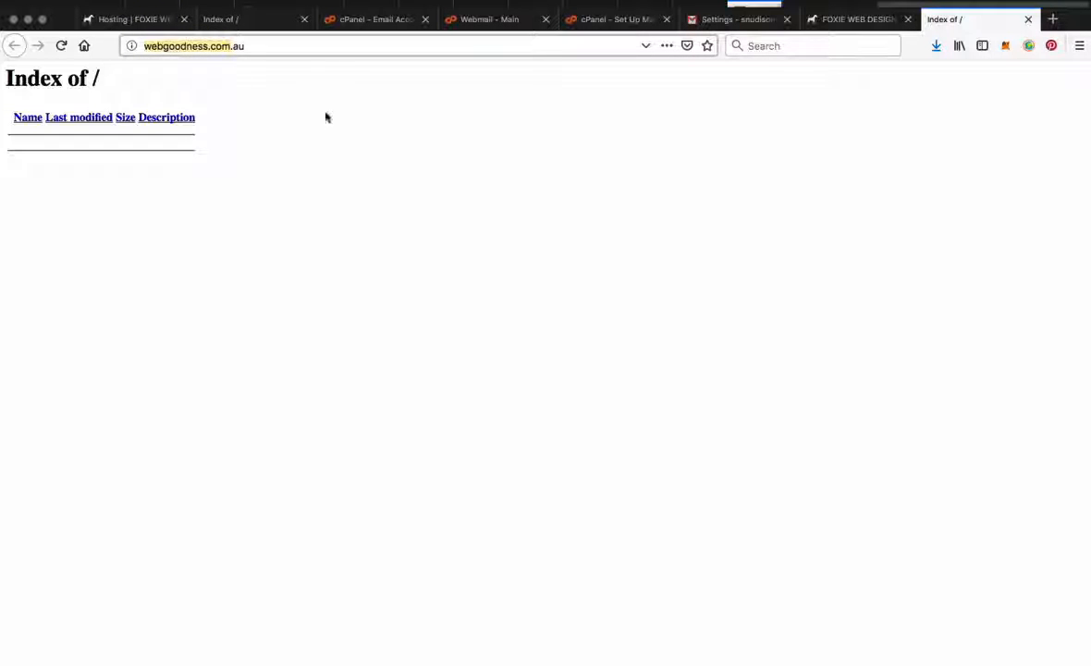
pyautogui.click(258, 45)
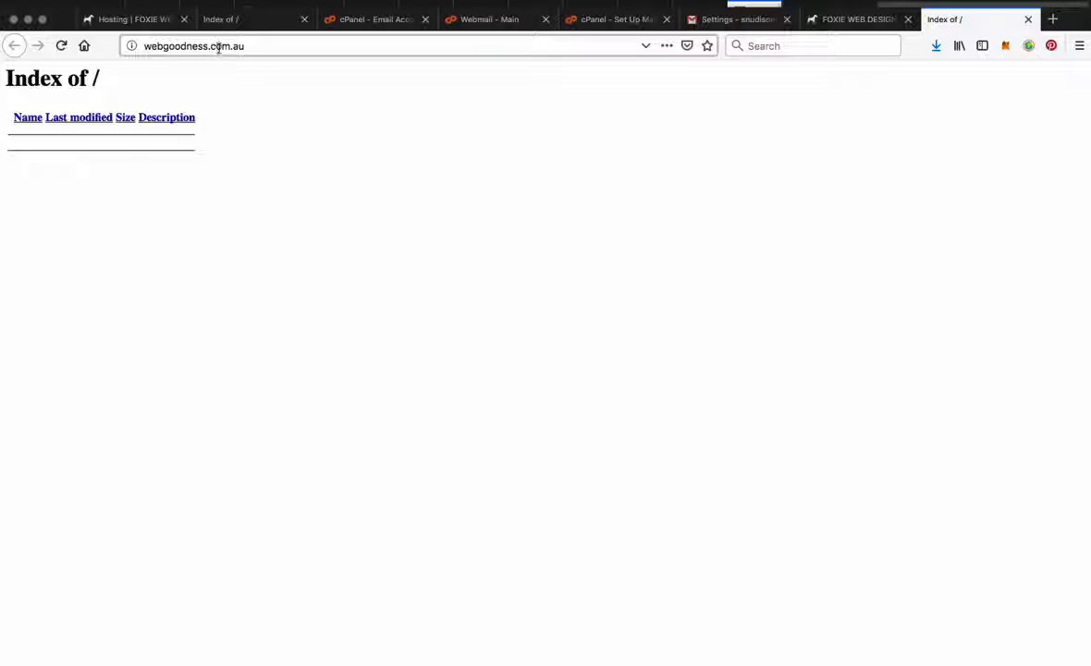
pyautogui.click(433, 157)
# Step: Load namecheap.com in a new browser tab and look at the site's sign-in form
pyautogui.press('super+t')
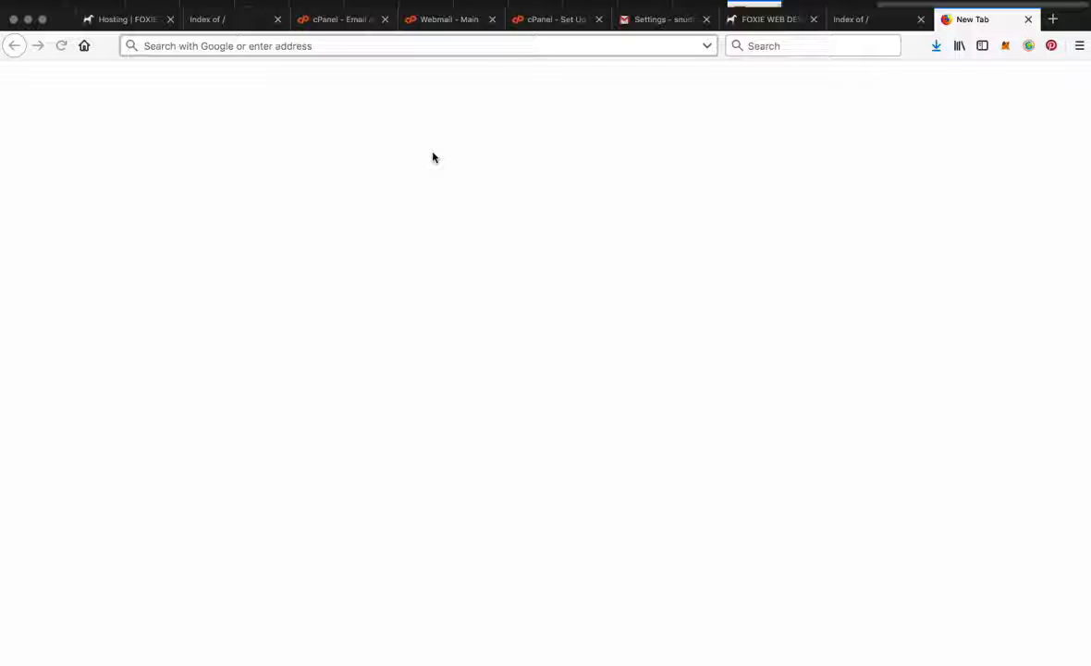
pyautogui.write('namech')
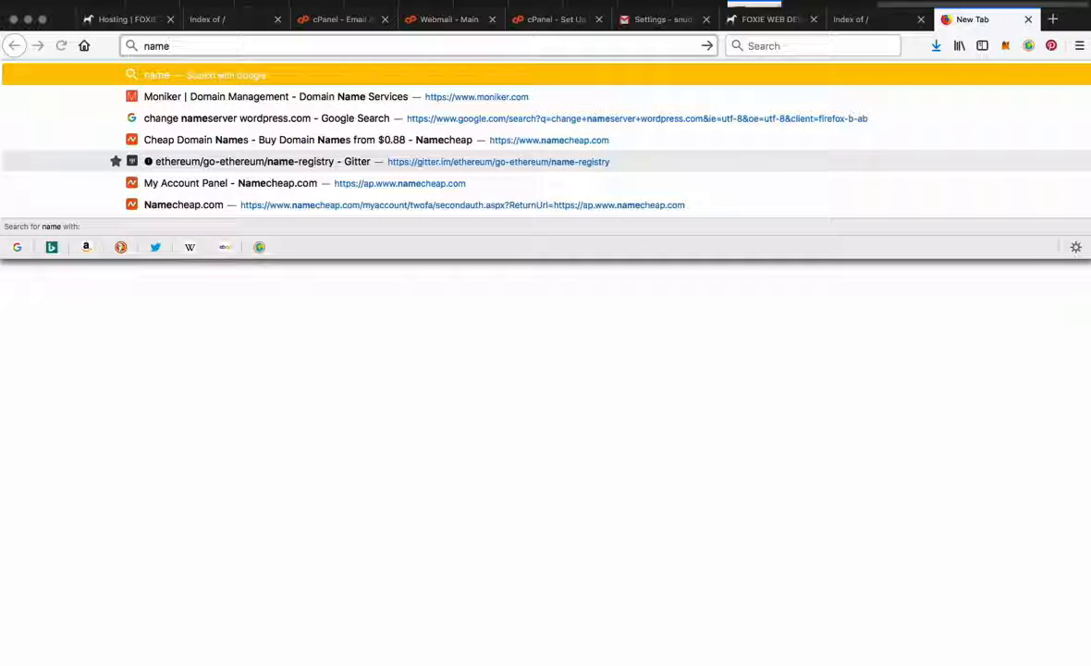
pyautogui.write('eap.com')
pyautogui.press('Return')
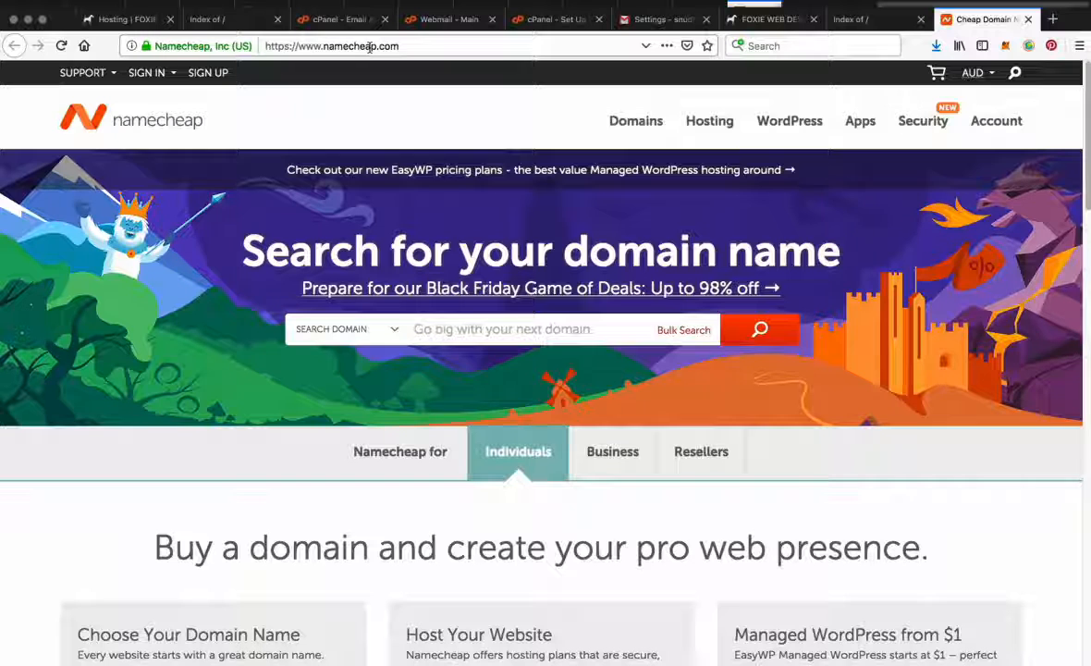
pyautogui.click(146, 72)
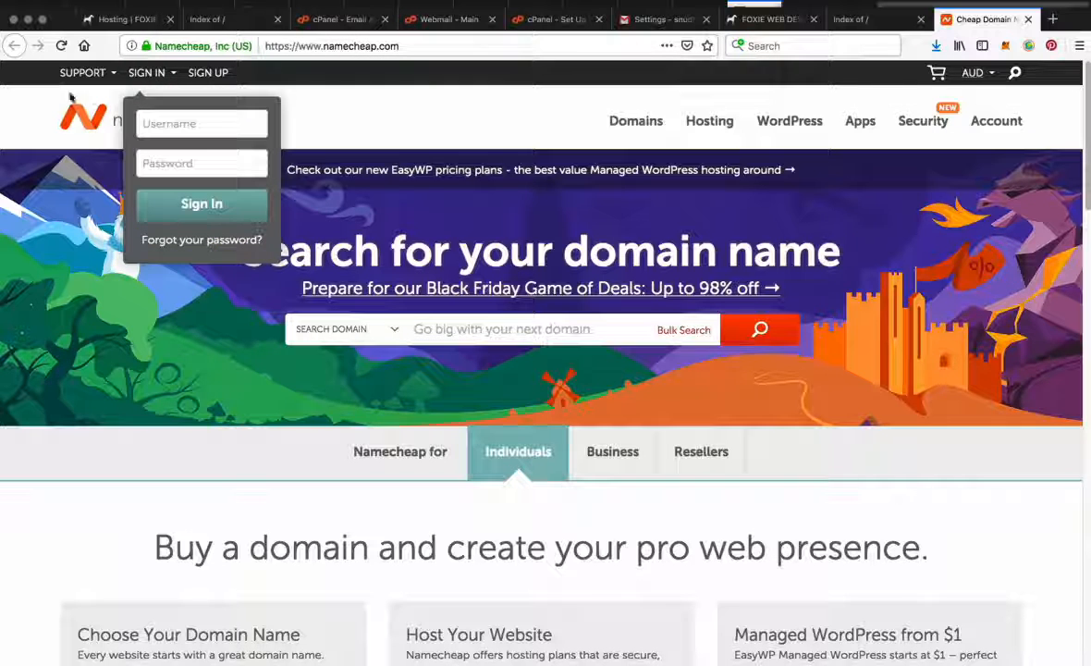
pyautogui.click(506, 129)
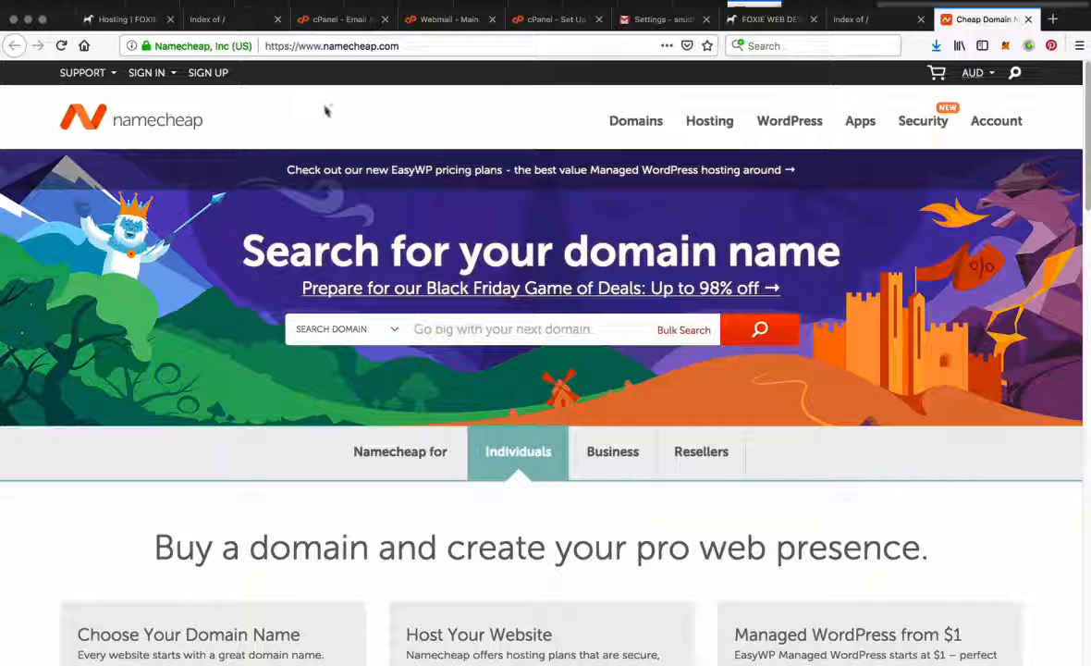
# Step: Search Google for netregistry in the same browser tab and open Netregistry's Australian website from the results
pyautogui.click(362, 45)
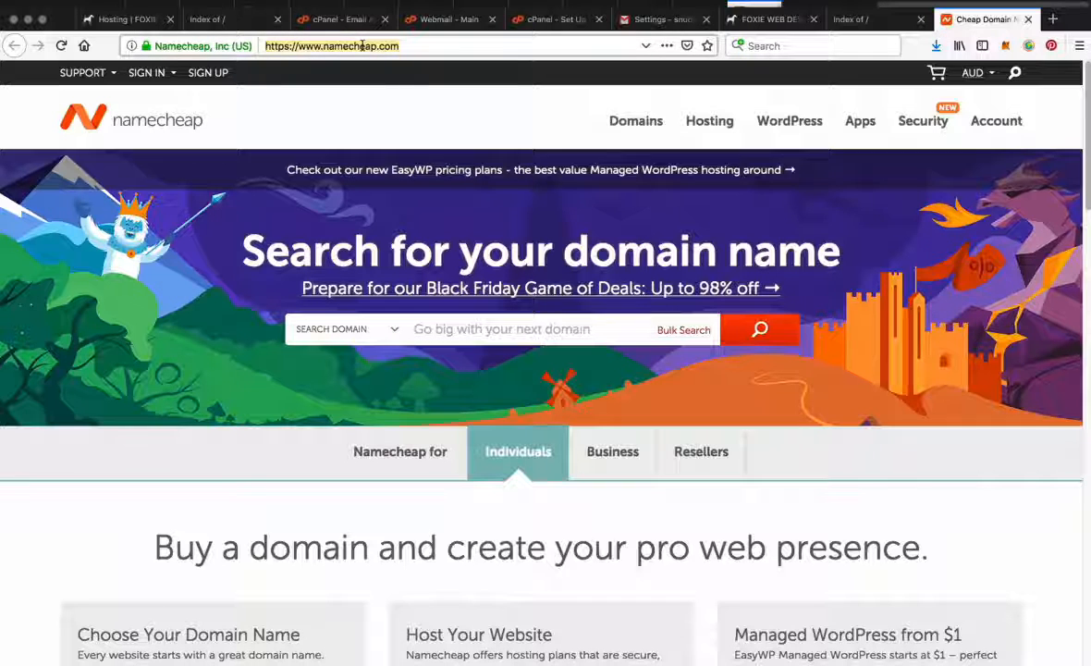
pyautogui.write('netregistry')
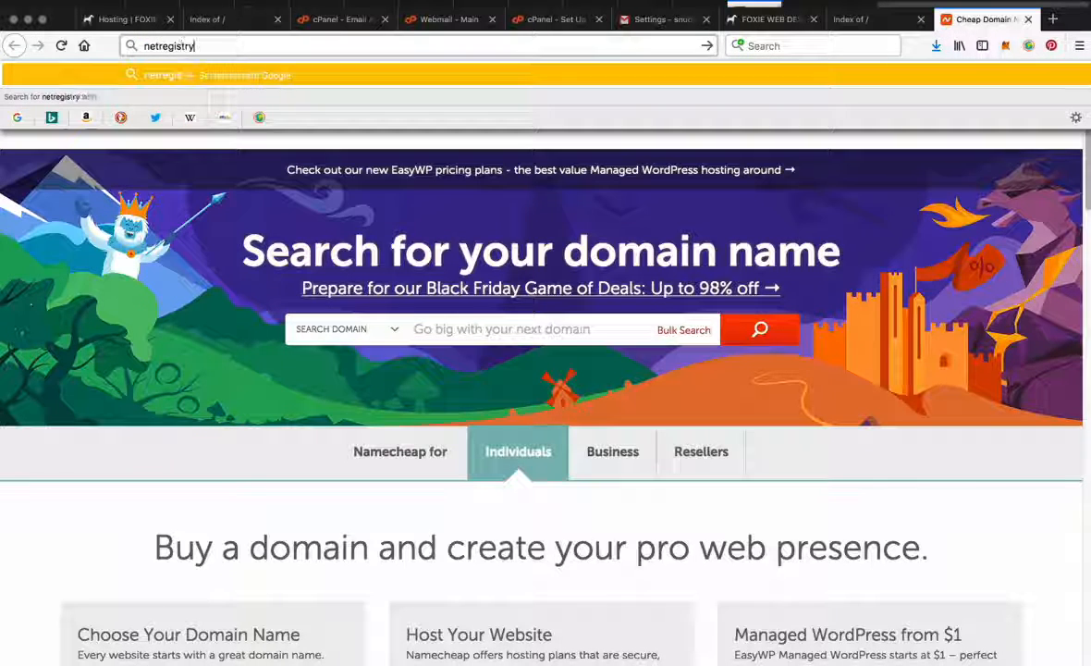
pyautogui.press('Return')
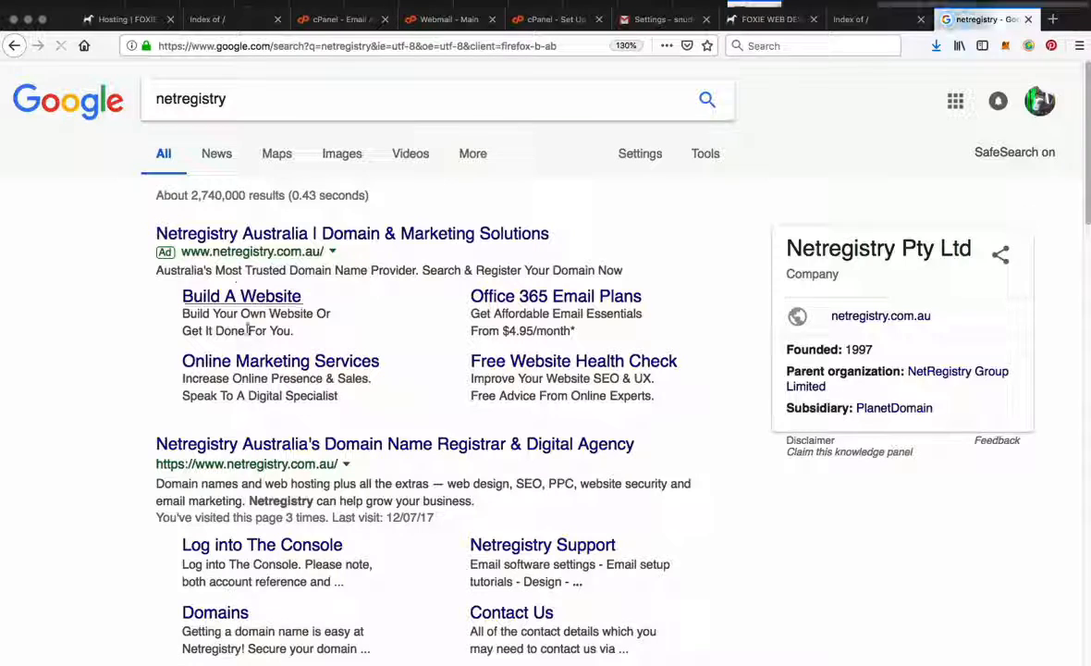
pyautogui.click(246, 436)
pyautogui.click(252, 445)
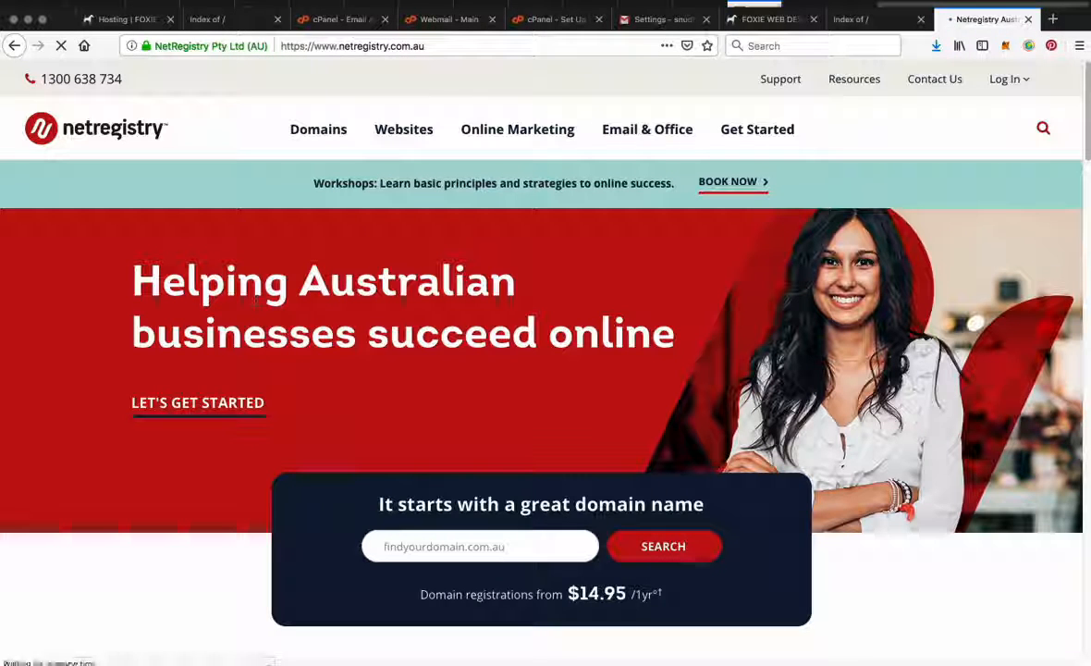
# Step: Load hostpapa.com.au in the same browser tab and view the site's home page
pyautogui.click(344, 39)
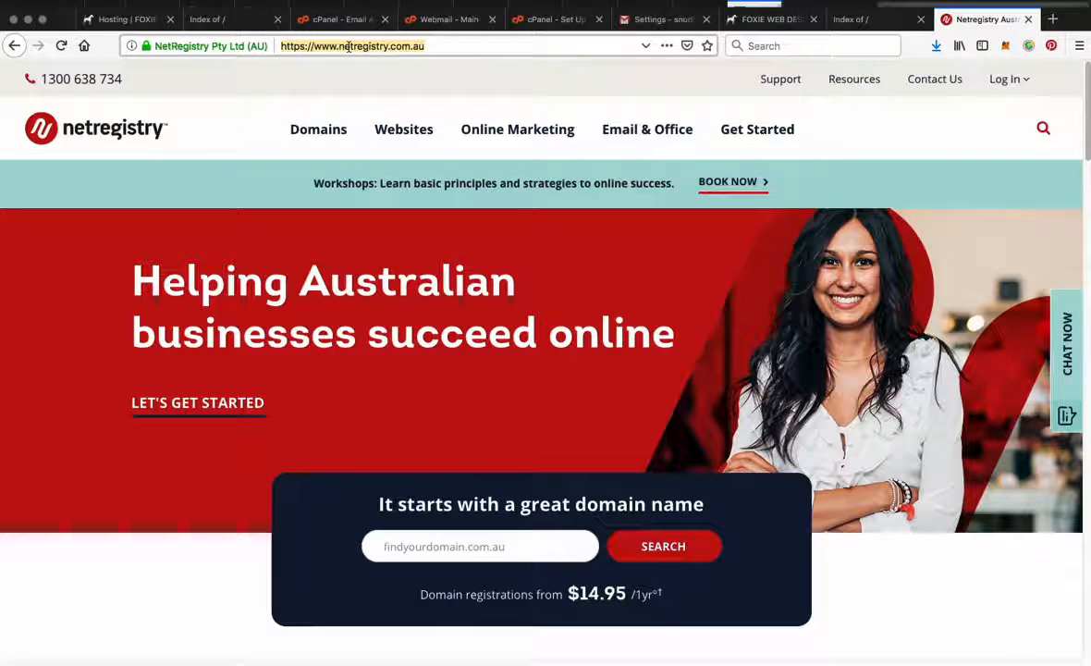
pyautogui.write('hostpapa.co')
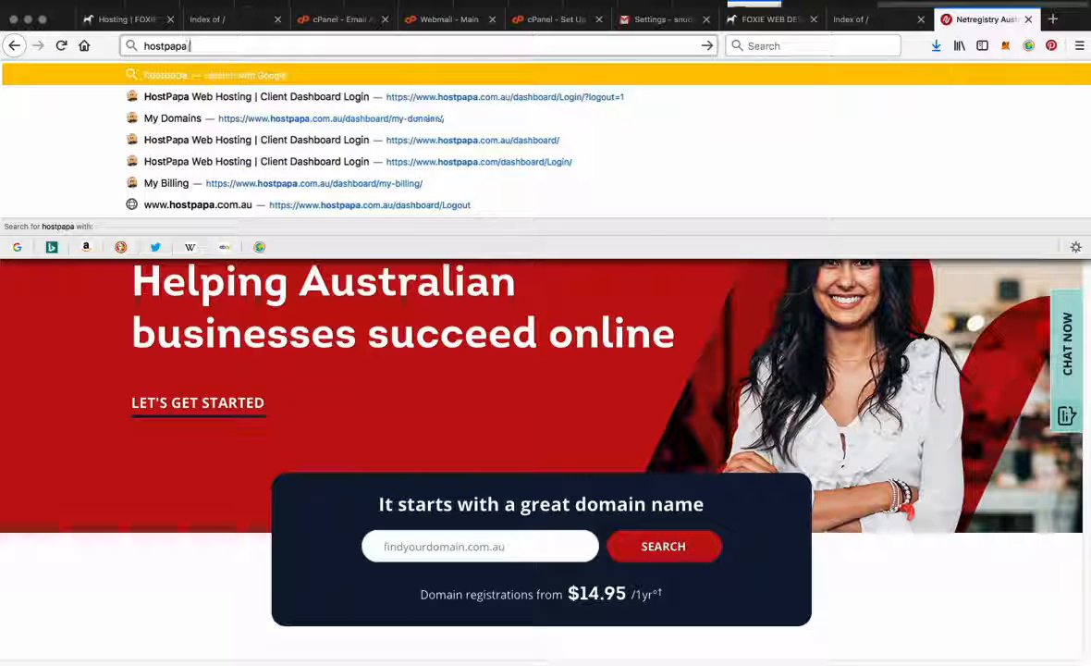
pyautogui.write('m.au')
pyautogui.press('Return')
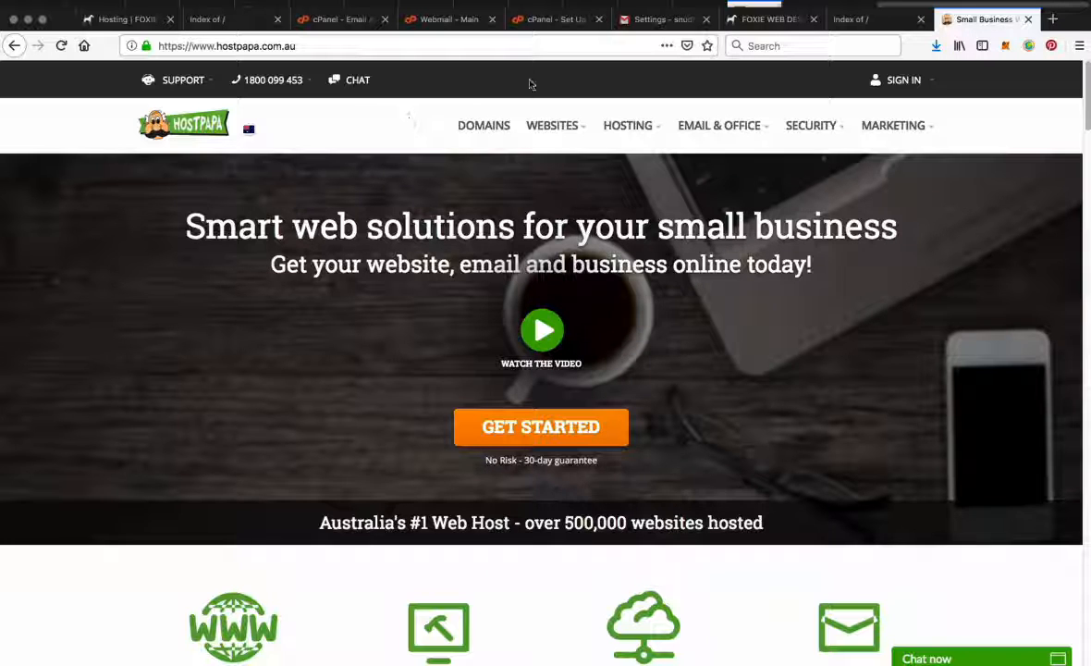
# Step: Revisit the Foxie Web Design home page, return to the HostPapa page and close its browser tab
pyautogui.click(764, 20)
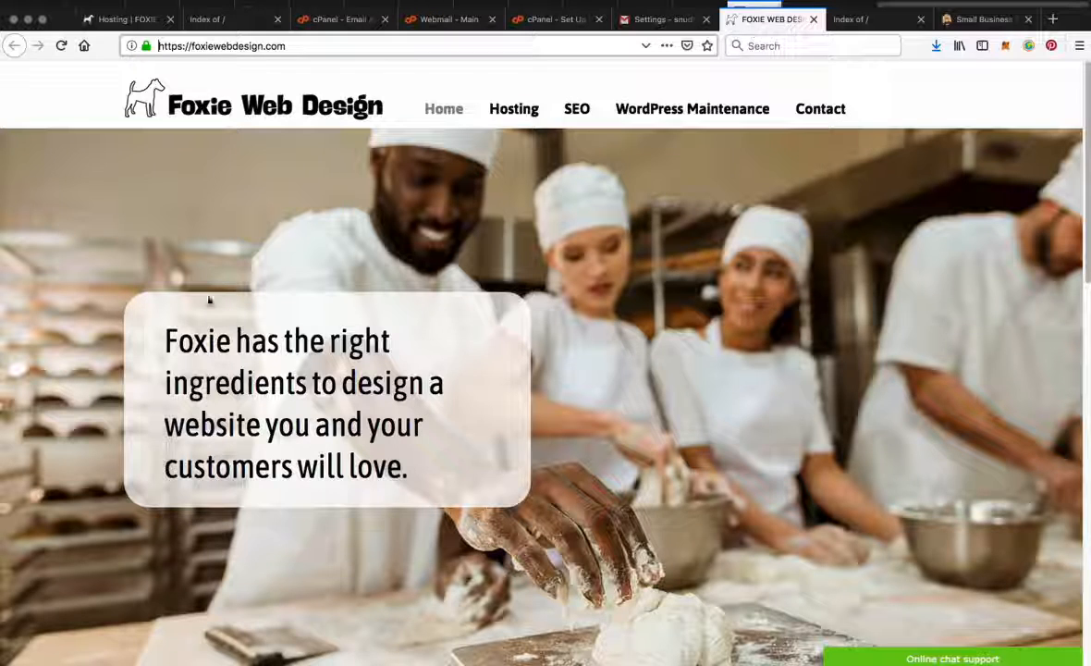
pyautogui.click(943, 20)
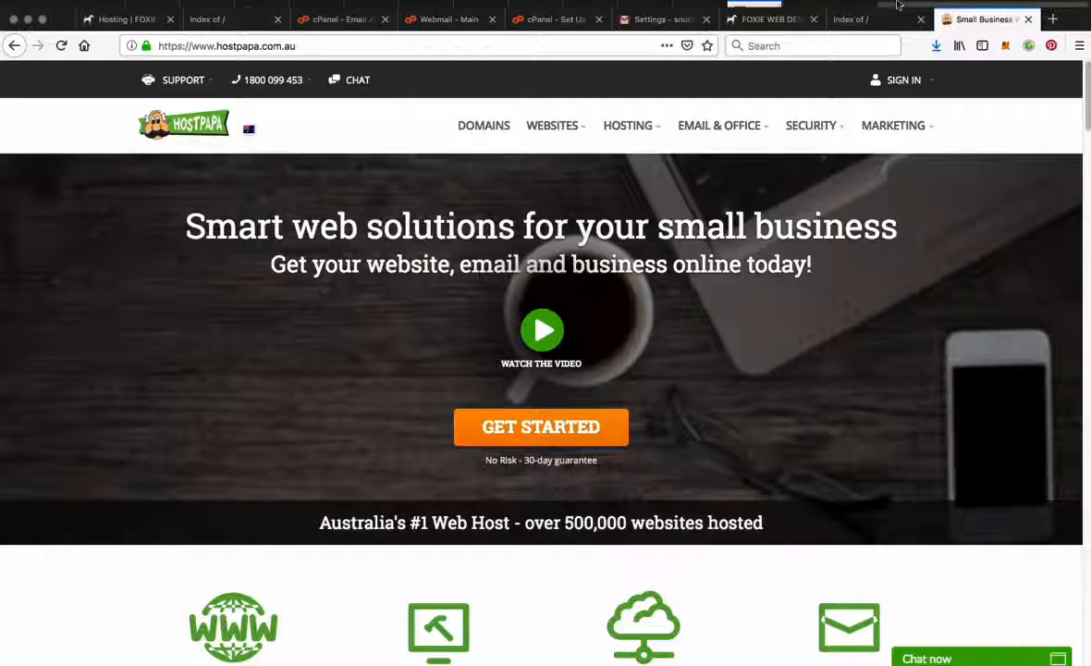
pyautogui.press('super+w')
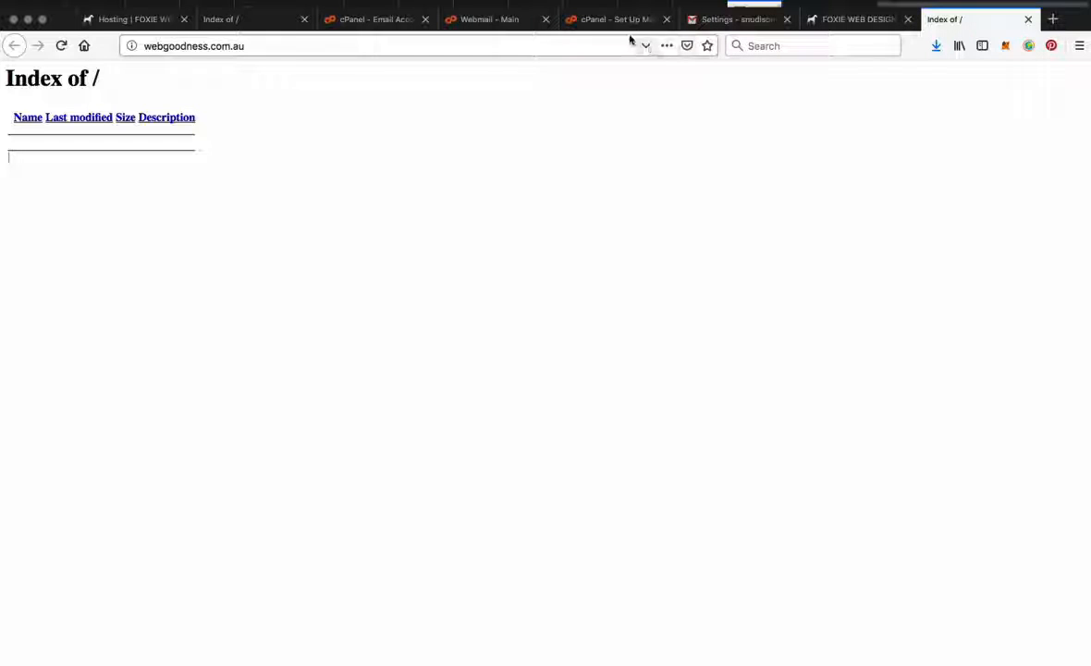
# Step: Open the Gmail Confirmation message in the Roundcube webmail inbox and copy its confirmation code
pyautogui.click(493, 20)
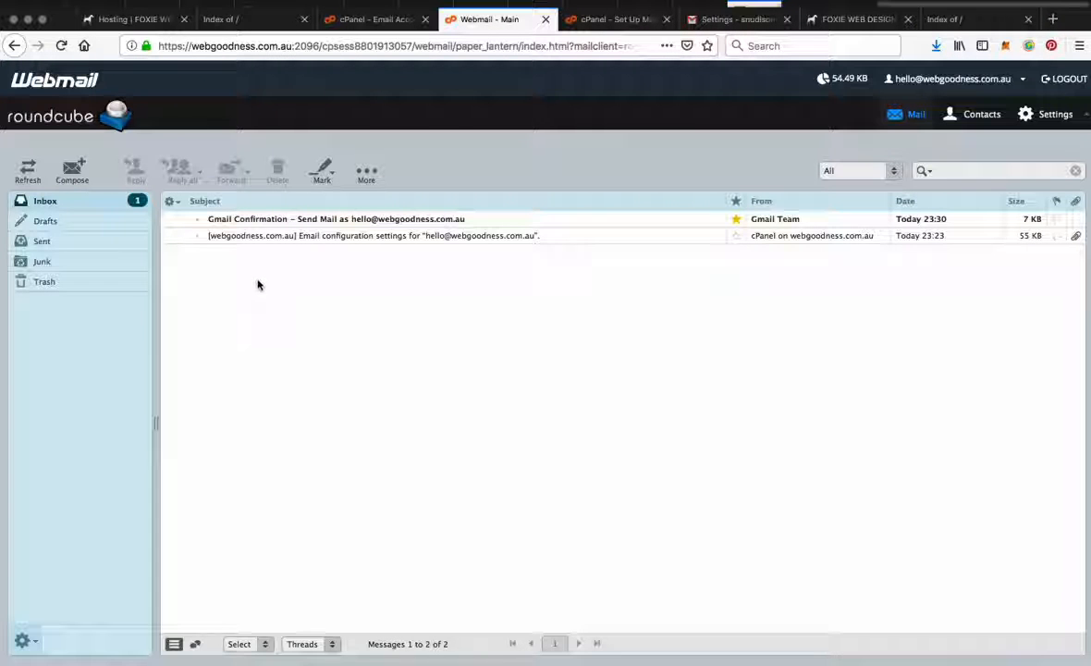
pyautogui.click(259, 220)
pyautogui.doubleClick(259, 222)
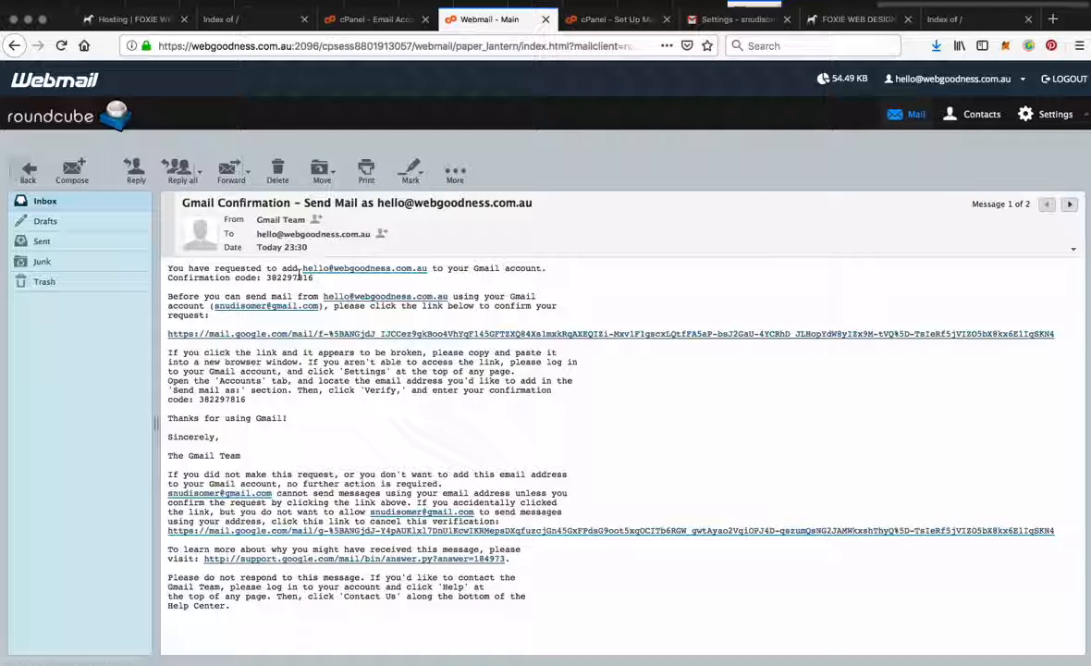
pyautogui.doubleClick(296, 277)
pyautogui.hotkey('ctrl', 'c')
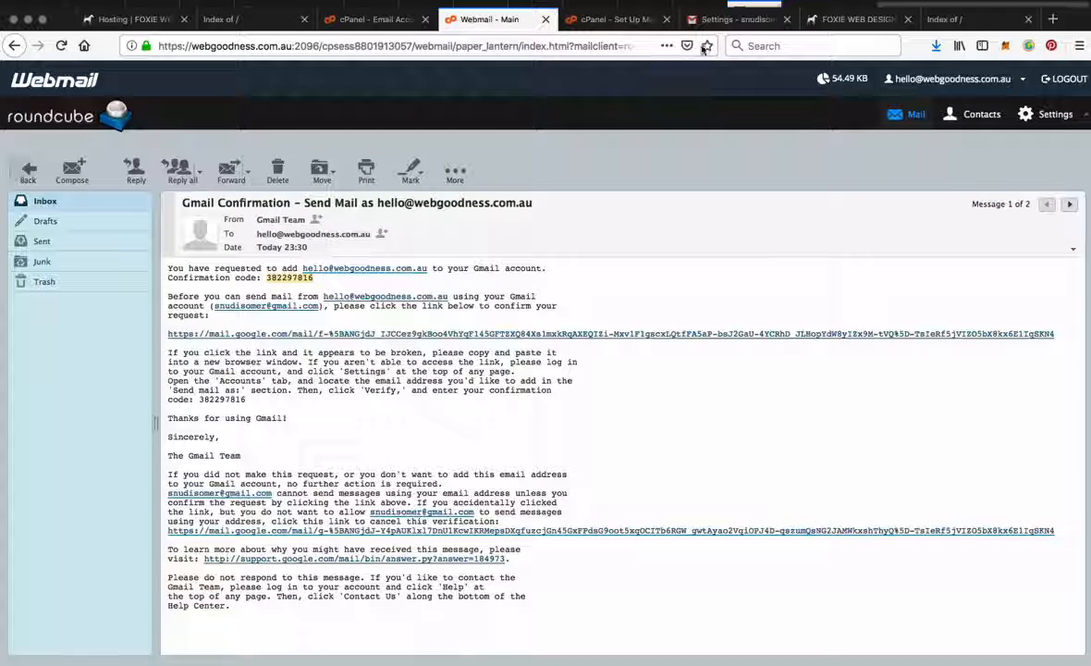
# Step: Enter the confirmation code in Gmail's add-address window and verify the webgoodness.com.au email address
pyautogui.press('super+grave')
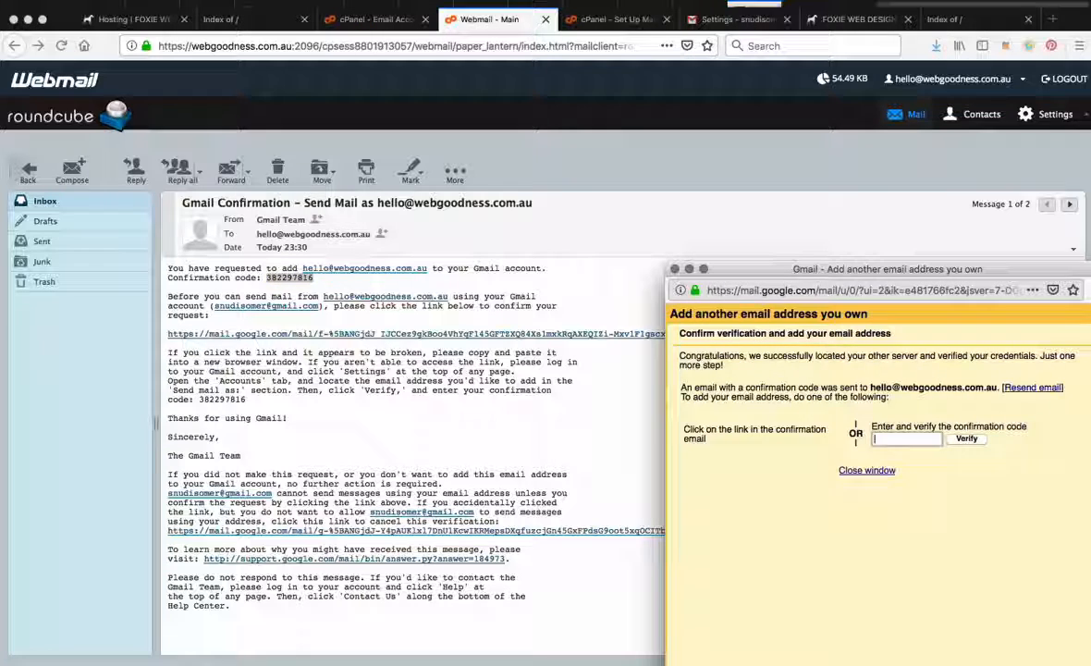
pyautogui.click(903, 440)
pyautogui.hotkey('ctrl', 'v')
pyautogui.click(969, 439)
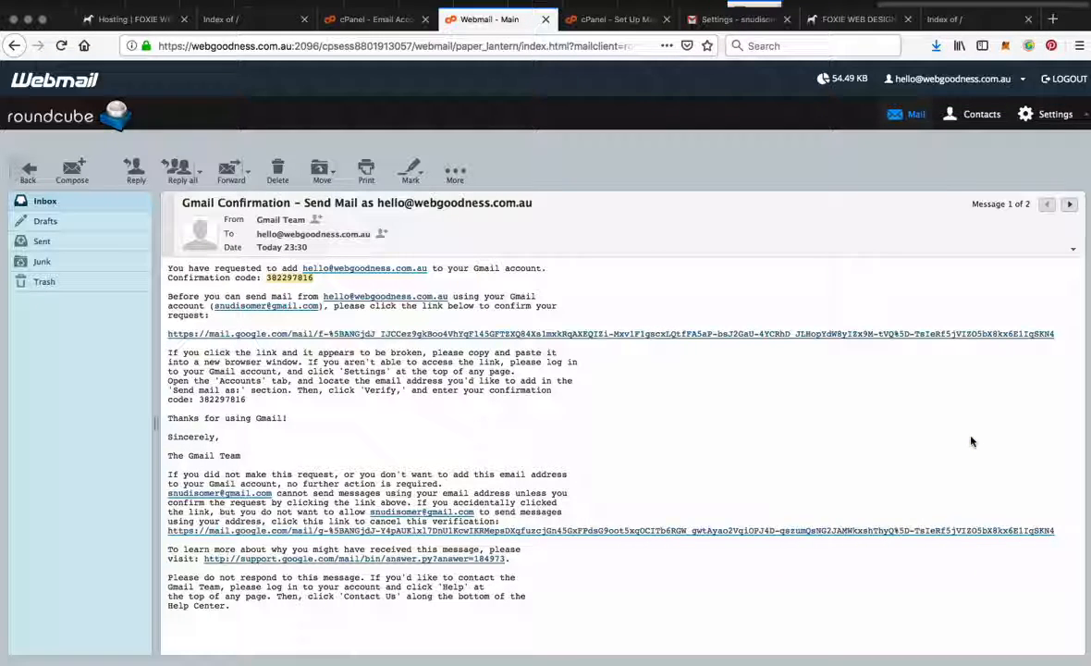
pyautogui.click(730, 18)
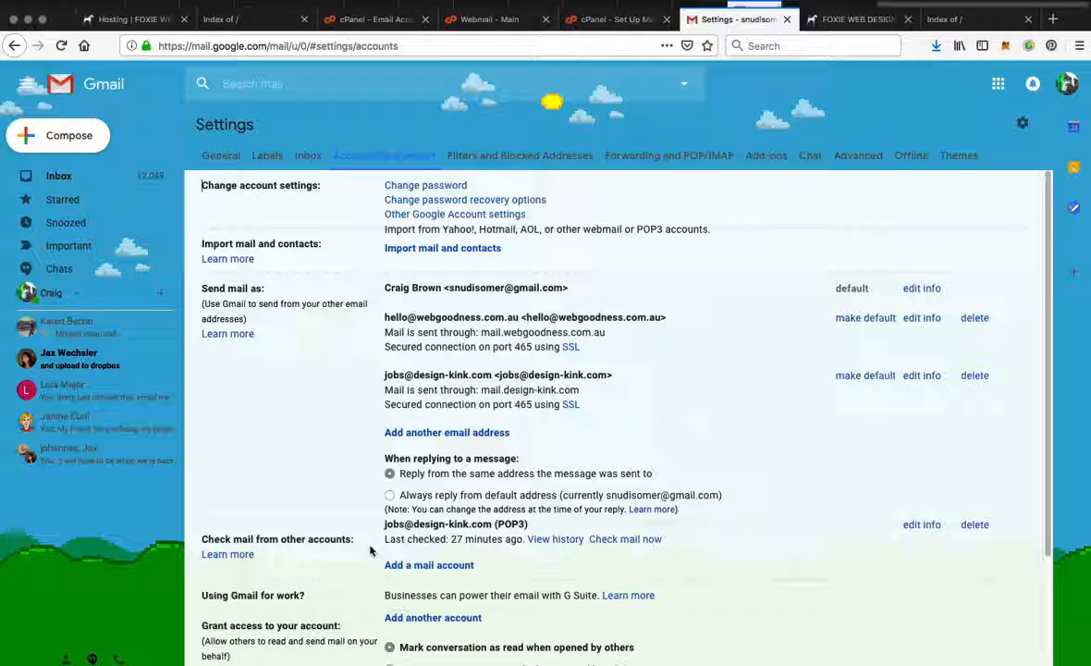
pyautogui.click(414, 569)
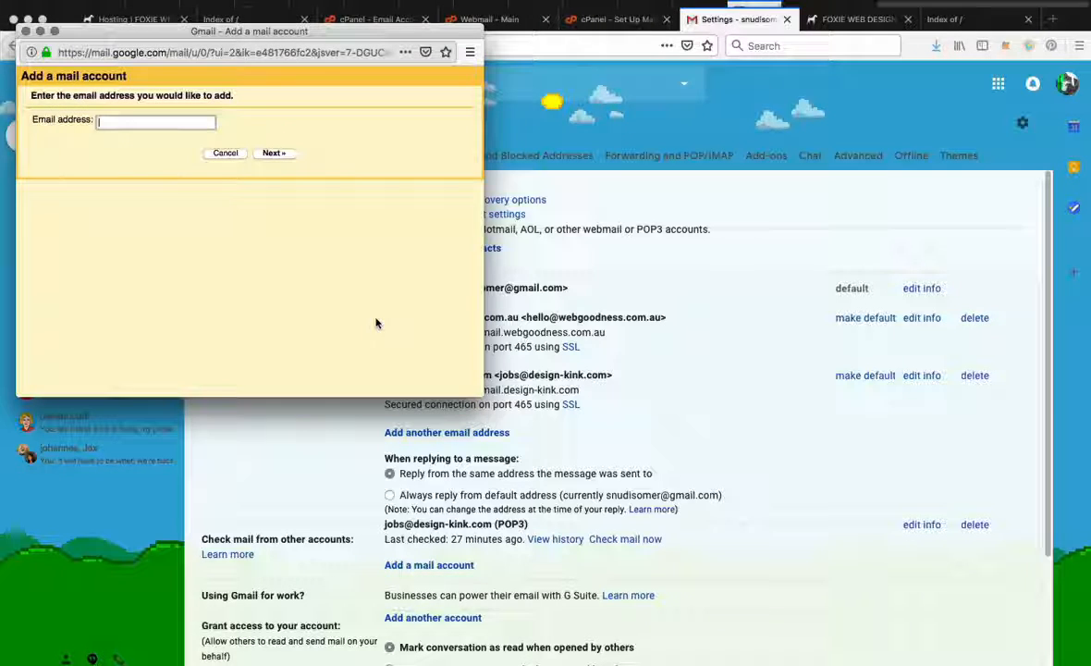
pyautogui.moveTo(379, 33); pyautogui.dragTo(999, 278)
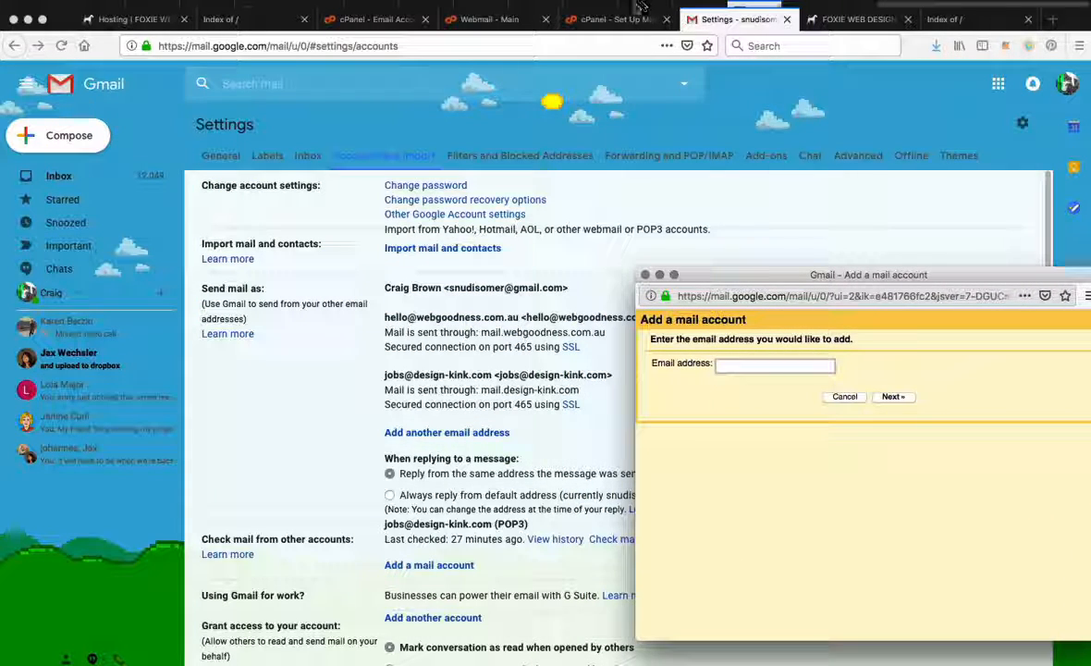
# Step: Copy the account's username from cPanel's secure mail client settings, enter it as the email address in Gmail's setup window, and continue
pyautogui.click(504, 19)
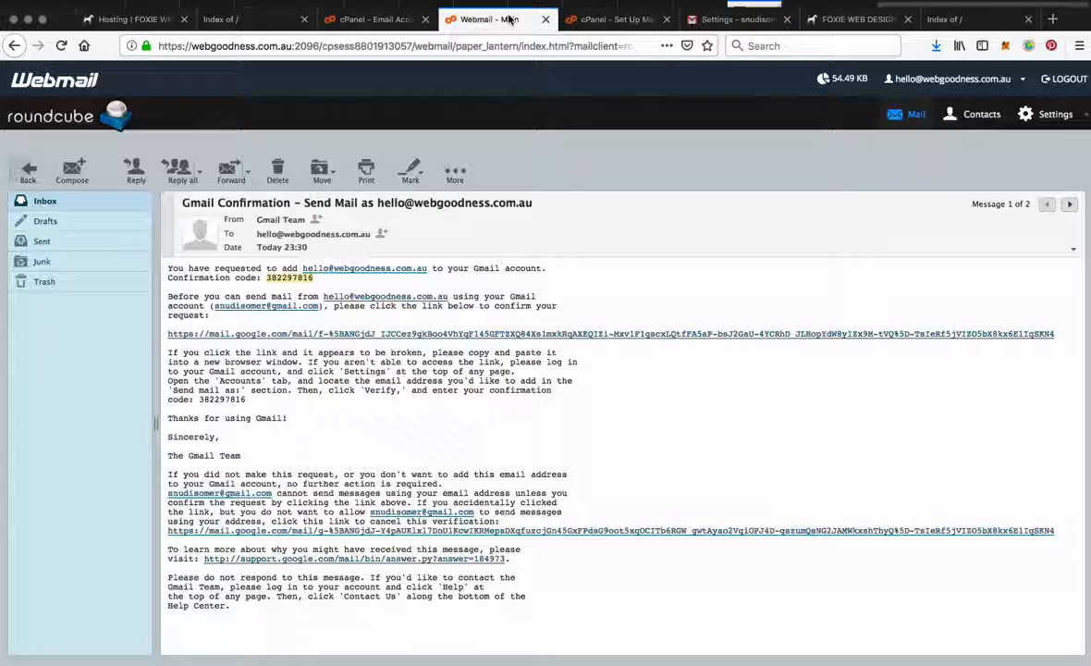
pyautogui.click(579, 22)
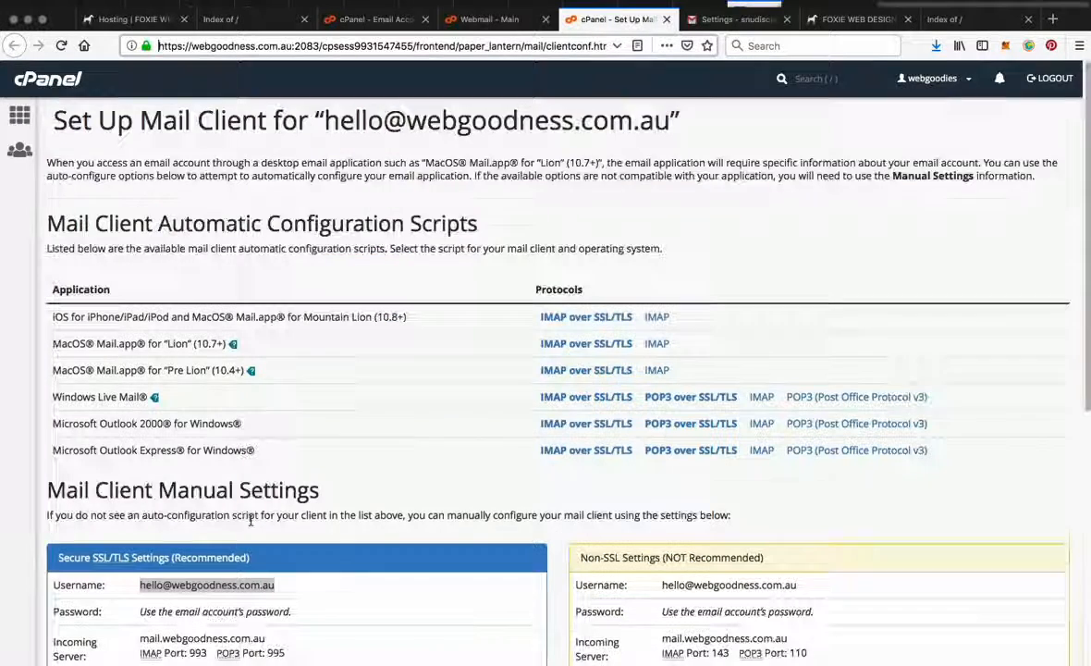
pyautogui.scroll(-5, 249, 521)
pyautogui.moveTo(140, 377); pyautogui.dragTo(274, 376)
pyautogui.press('super+c')
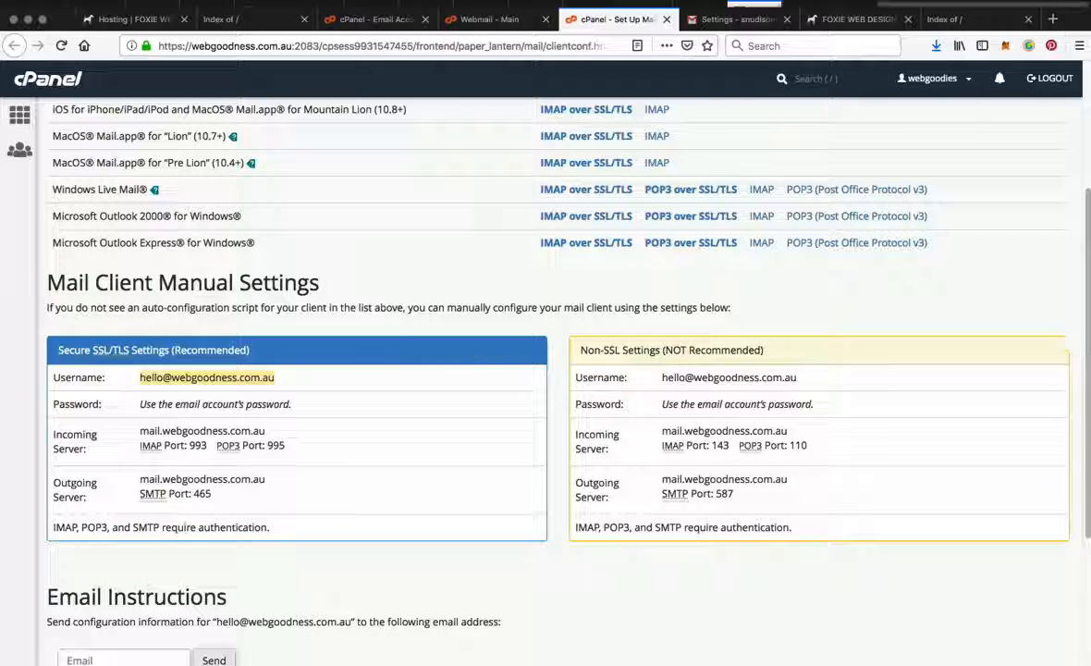
pyautogui.click(786, 366)
pyautogui.press('super+v')
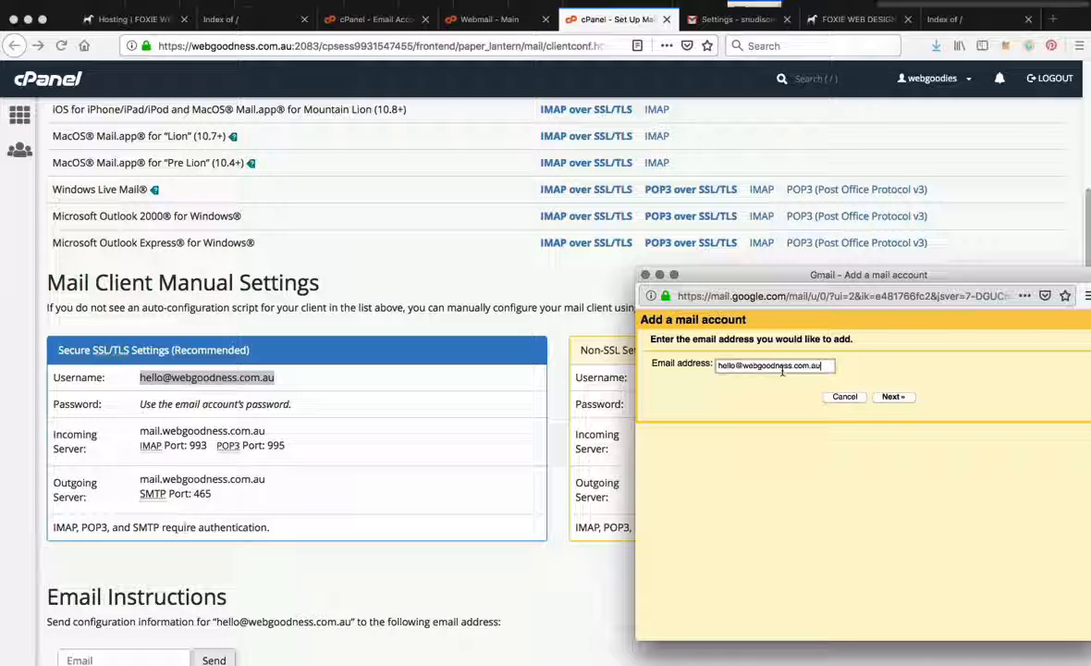
pyautogui.click(892, 395)
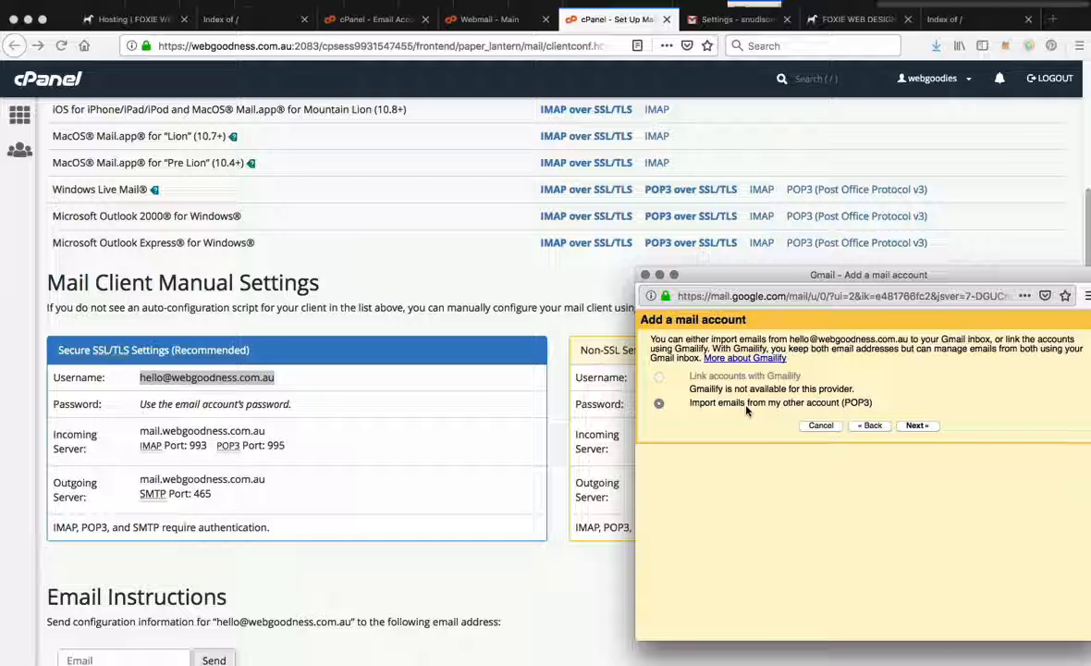
# Step: Proceed with importing emails over POP3 and replace the suggested username with the full webgoodness.com.au email address
pyautogui.click(915, 425)
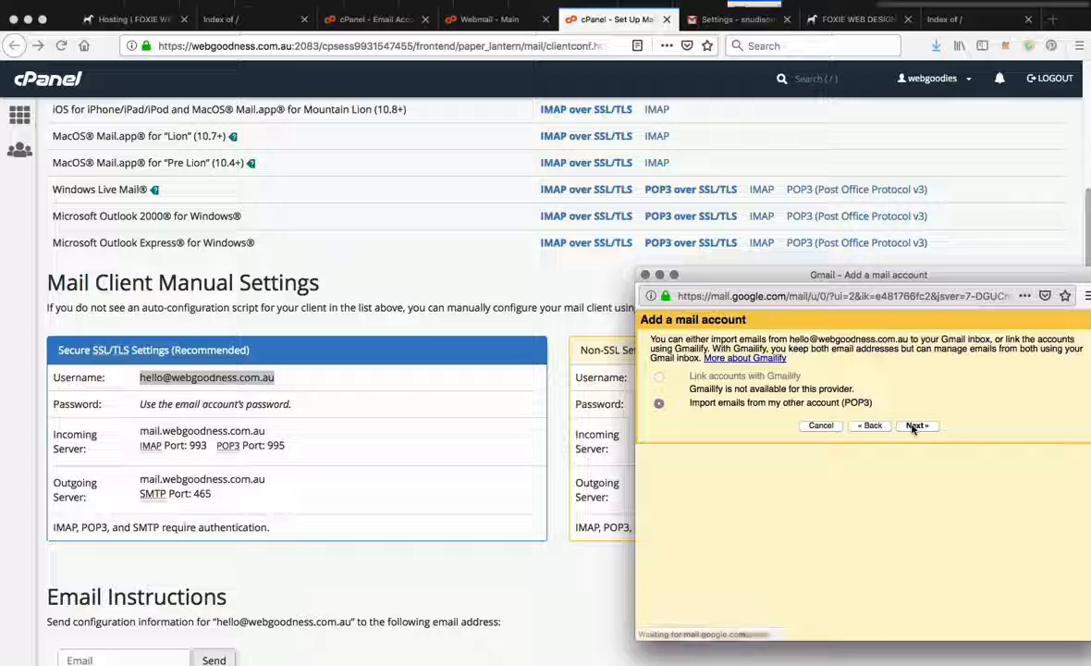
pyautogui.moveTo(770, 377); pyautogui.dragTo(747, 363)
pyautogui.press('super+v')
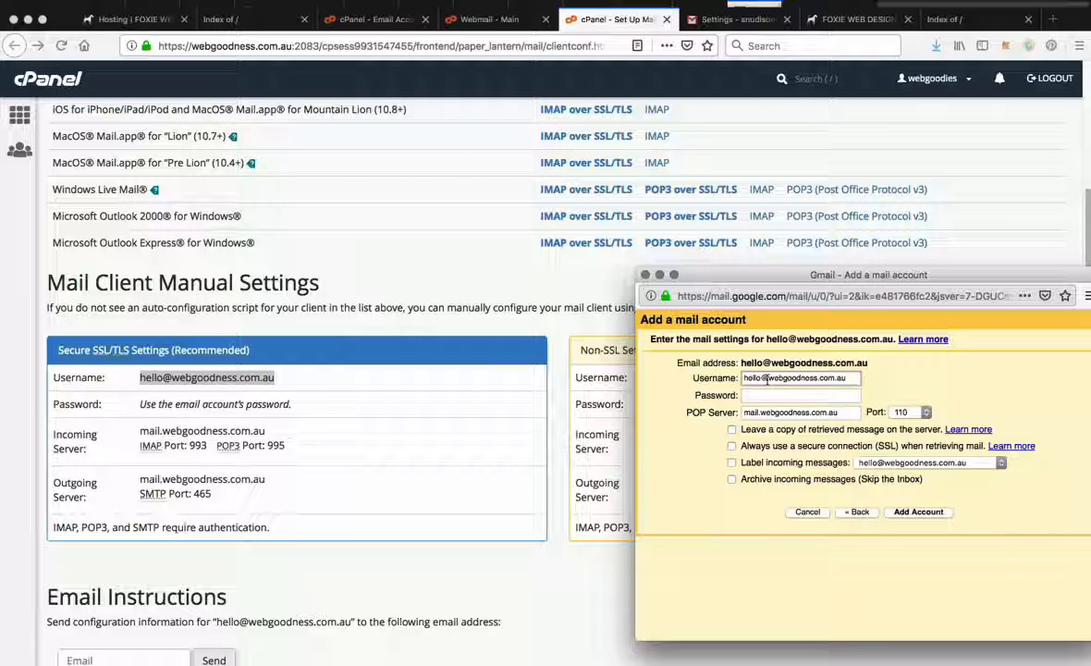
# Step: Copy the webgoodness email account's password from PasswordWallet and enter it in the password field of Gmail's mail account settings
pyautogui.press('super+Tab')
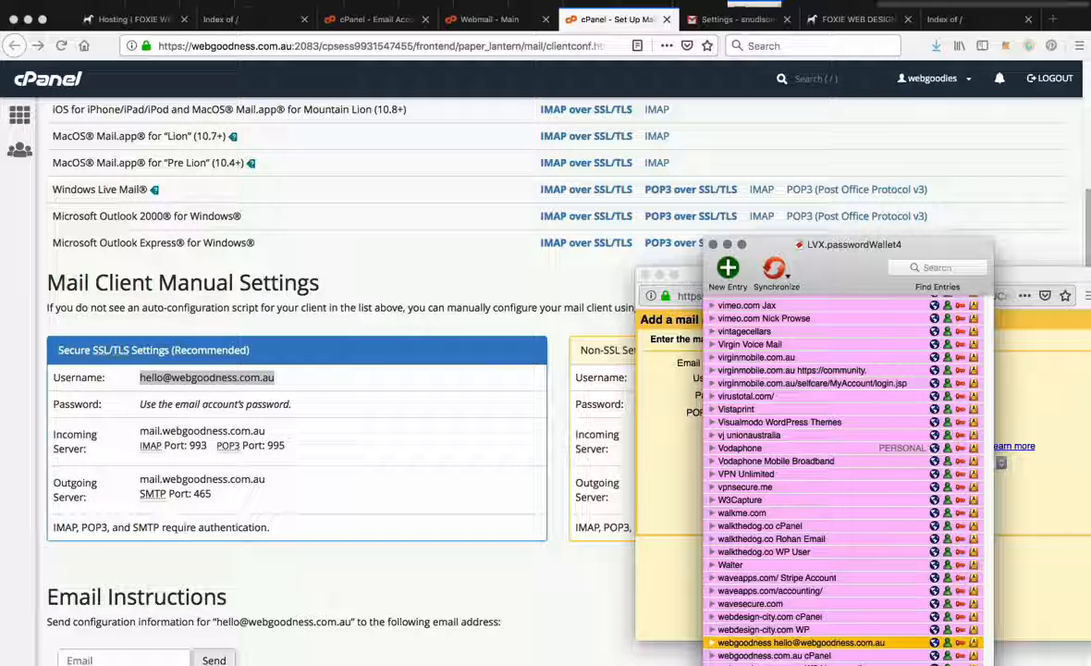
pyautogui.click(961, 643)
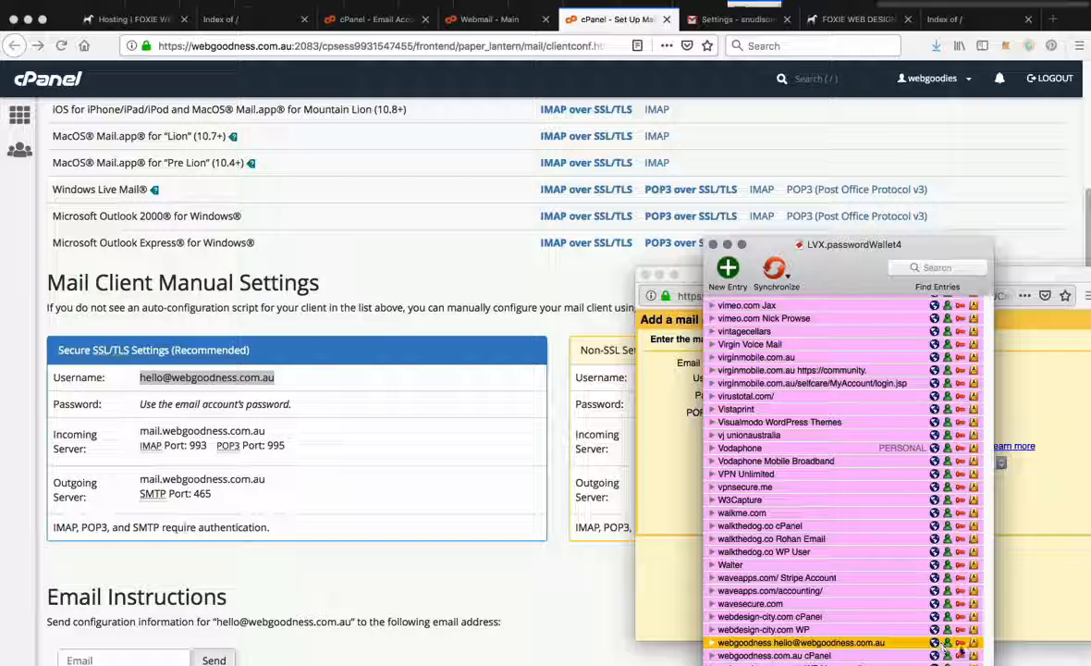
pyautogui.click(679, 431)
pyautogui.click(754, 395)
pyautogui.press('super+v')
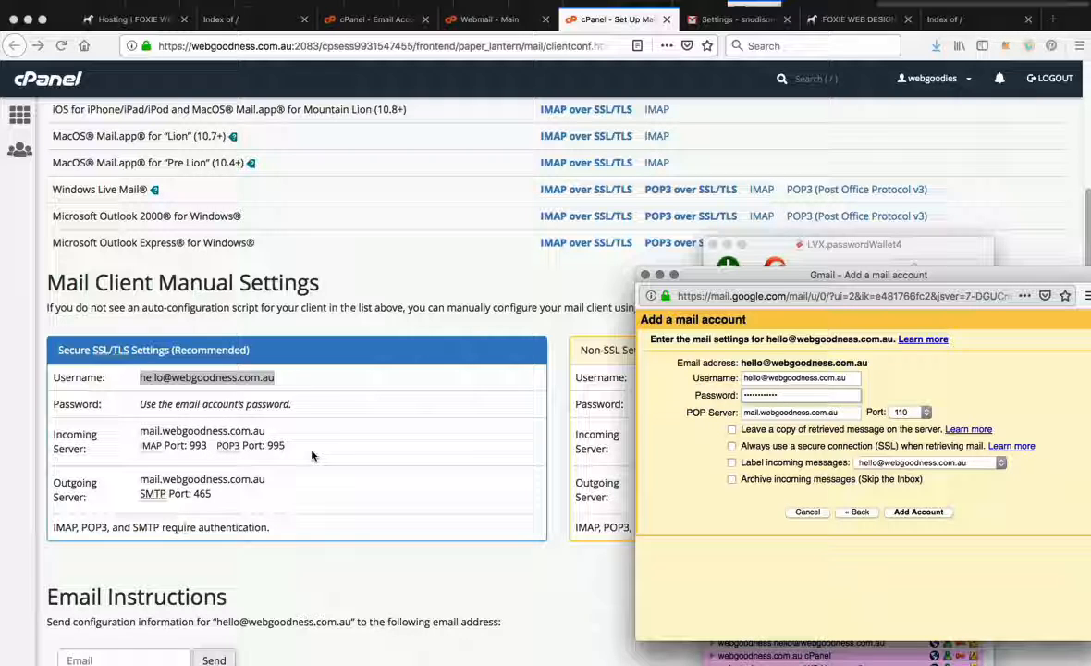
# Step: Set the POP server port to 995 and choose to leave a copy of retrieved messages on the server
pyautogui.click(903, 413)
pyautogui.click(911, 448)
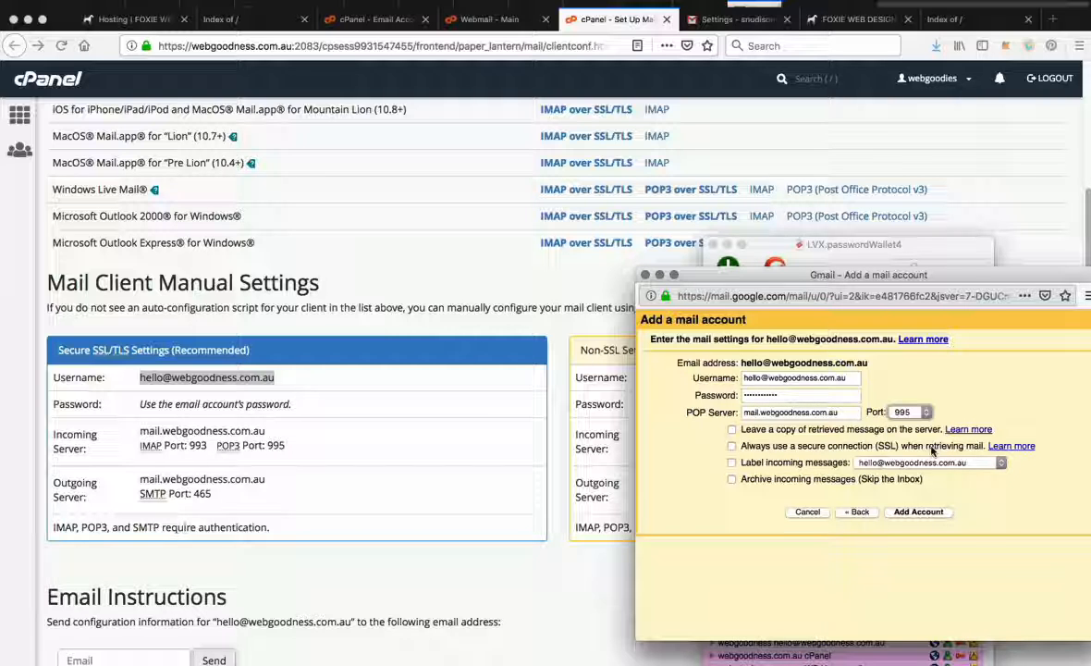
pyautogui.click(748, 432)
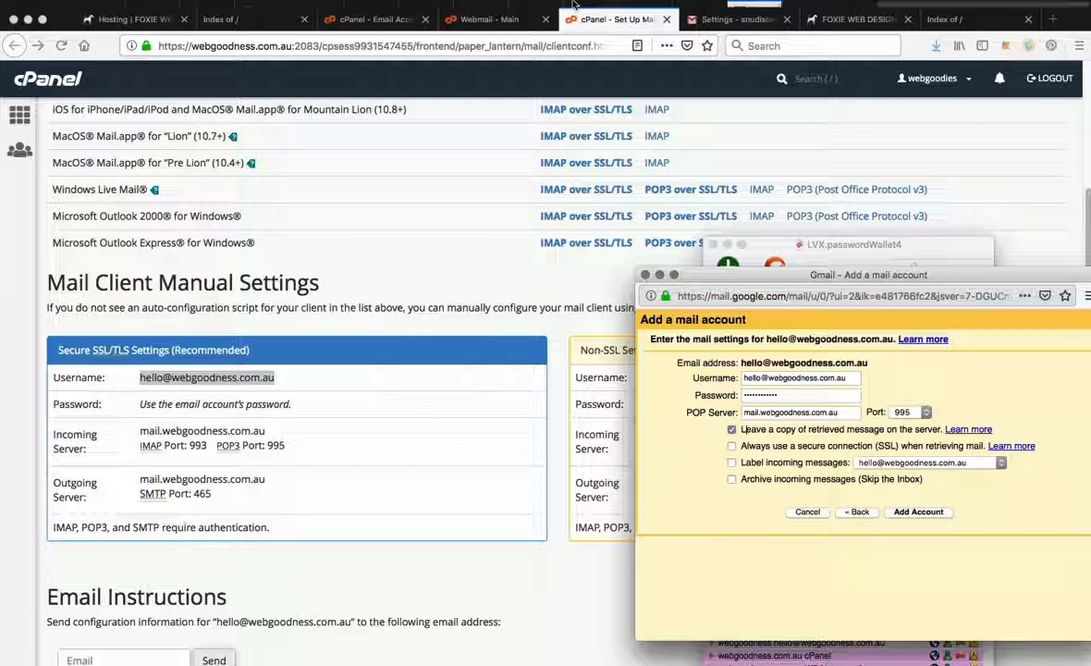
# Step: View the message list in the Webmail inbox and bring Gmail's mail account setup window back up
pyautogui.click(519, 18)
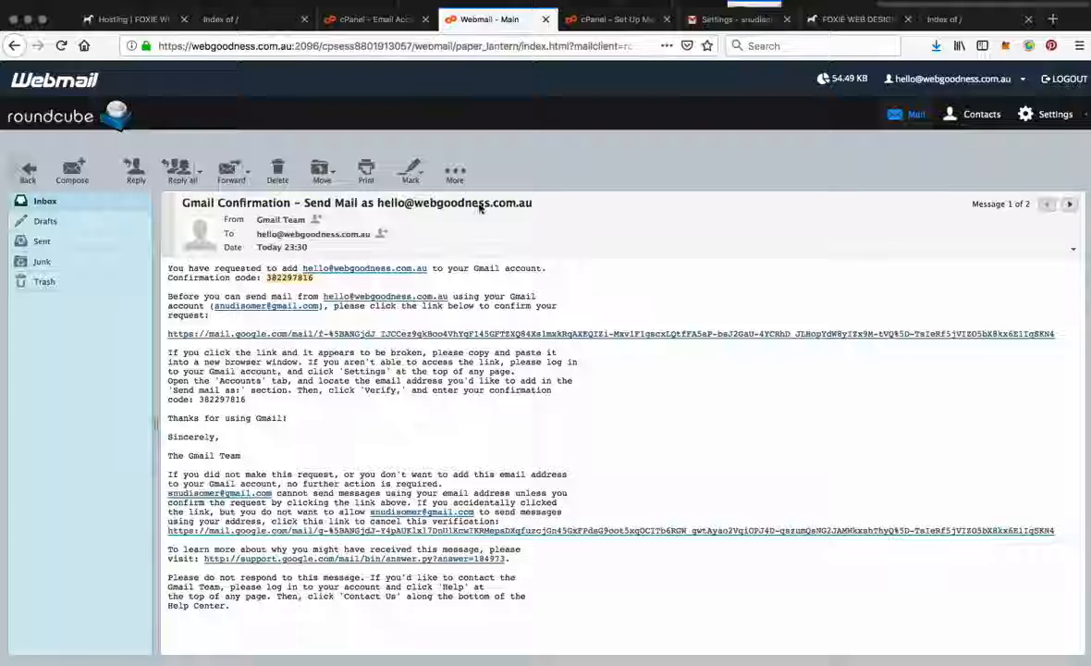
pyautogui.click(42, 201)
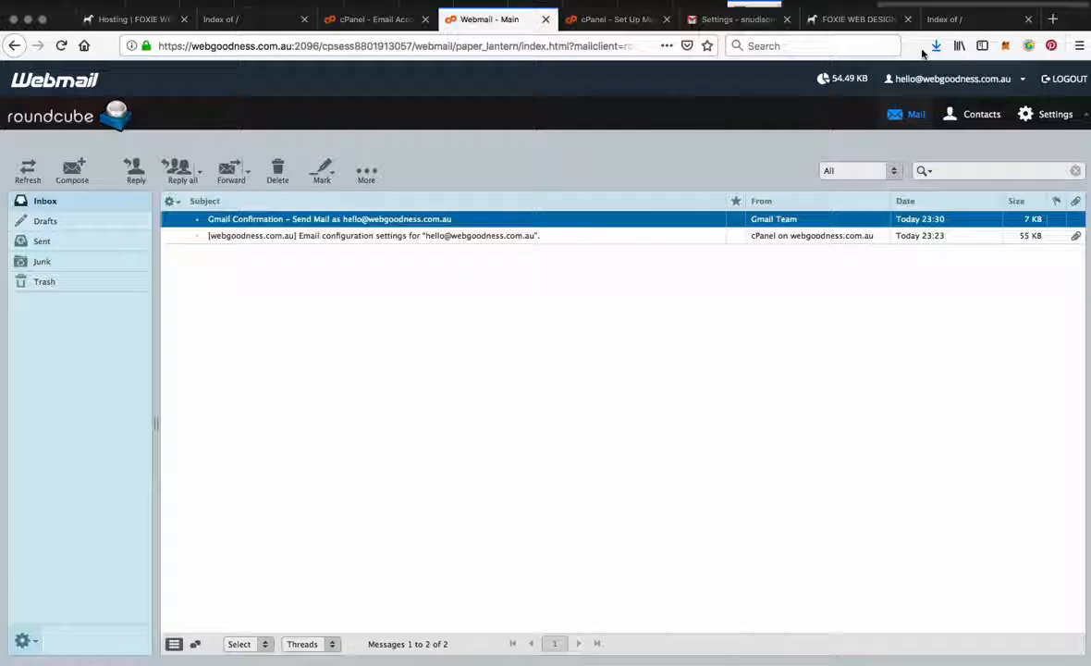
pyautogui.click(766, 20)
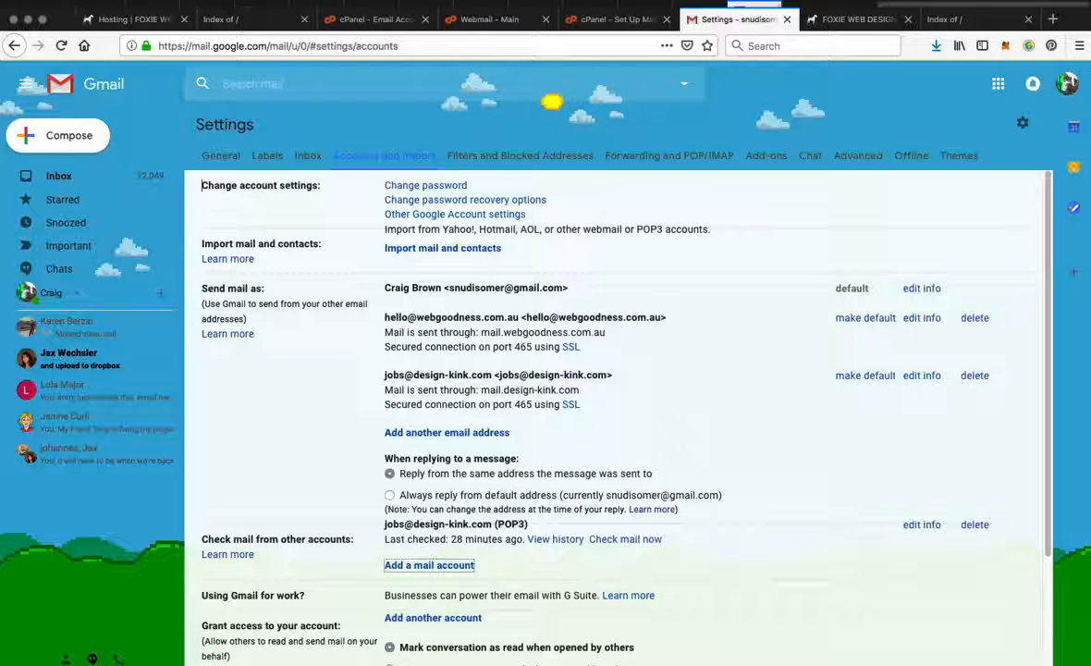
pyautogui.press('super+grave')
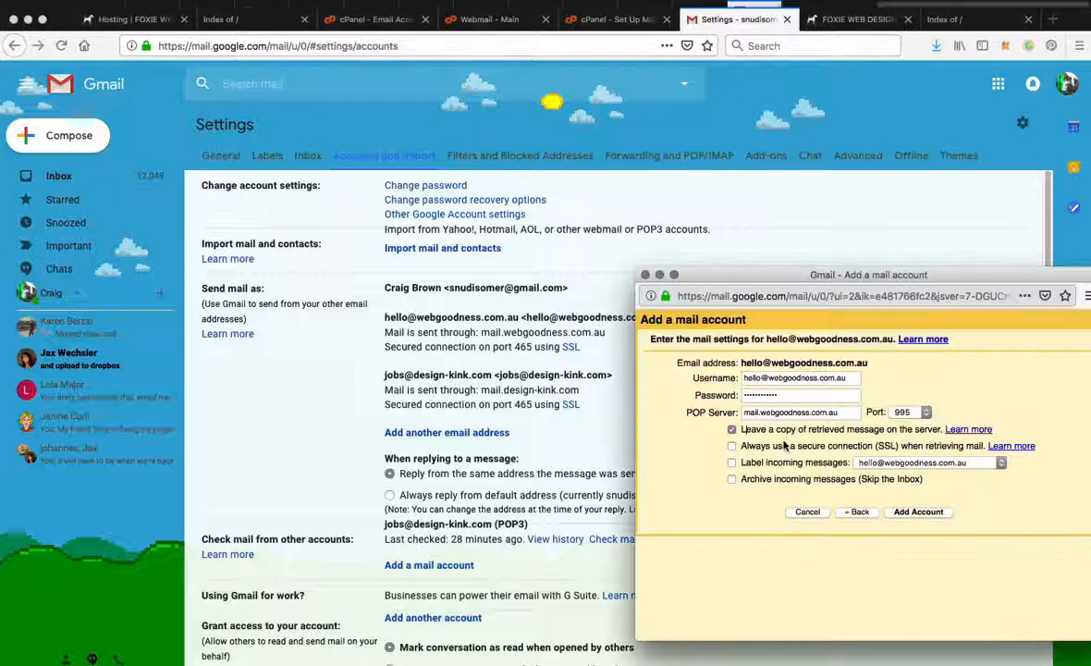
# Step: Enable the secure SSL connection and the labelling of incoming messages with the account's address, and add the account
pyautogui.click(732, 447)
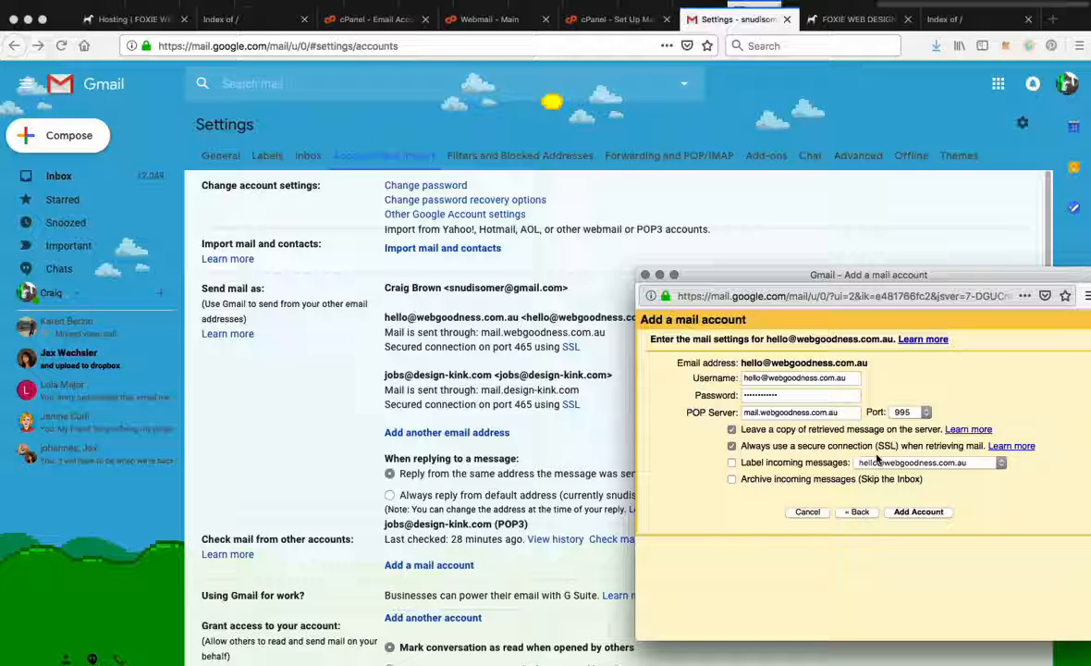
pyautogui.click(733, 463)
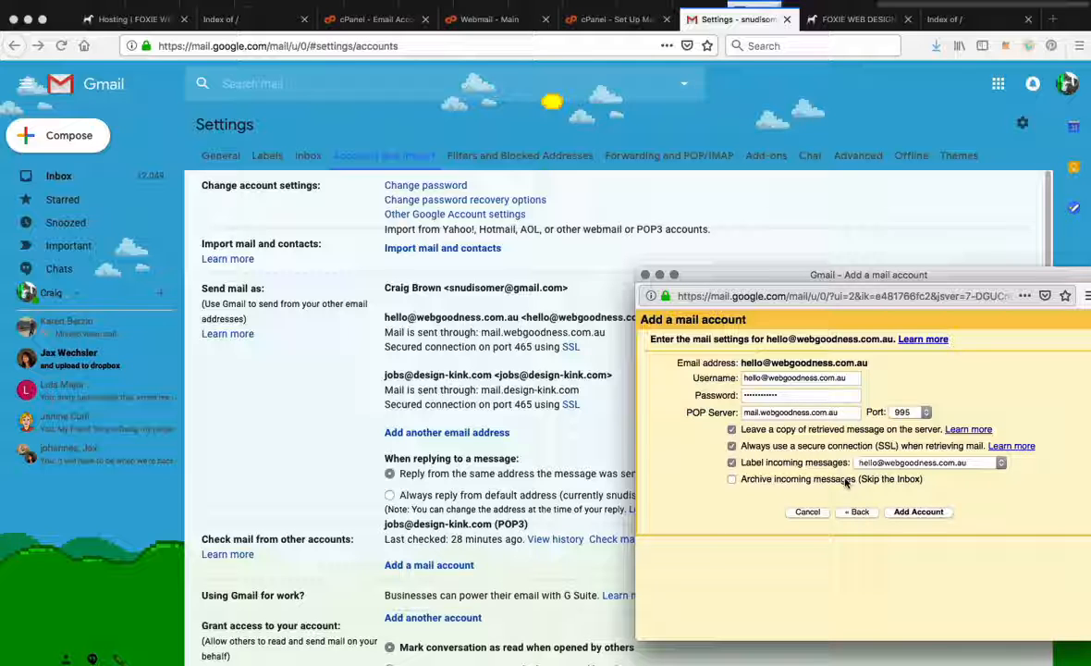
pyautogui.click(920, 513)
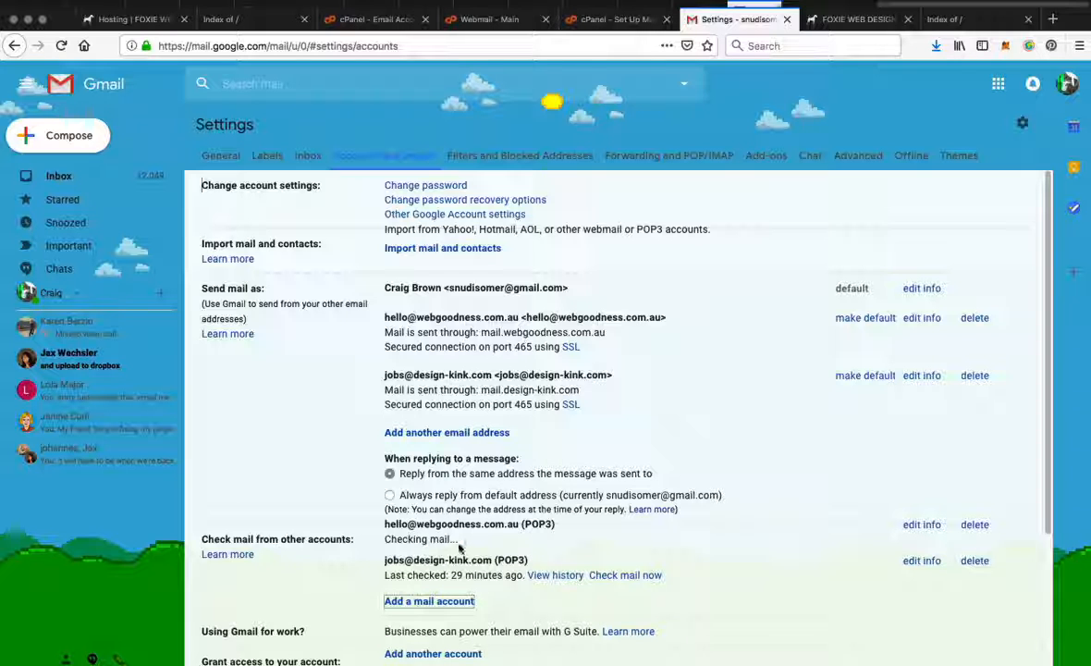
# Step: Check the new POP3 account's mail fetch status in Gmail's settings and compare it with the Webmail inbox
pyautogui.scroll(-4, 623, 548)
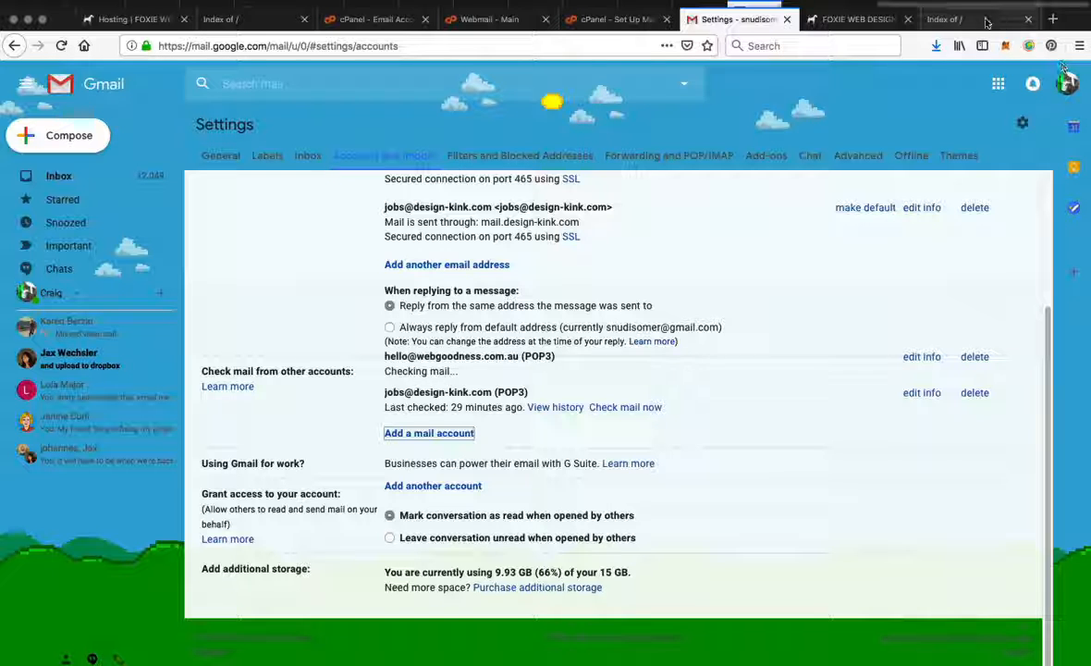
pyautogui.click(518, 19)
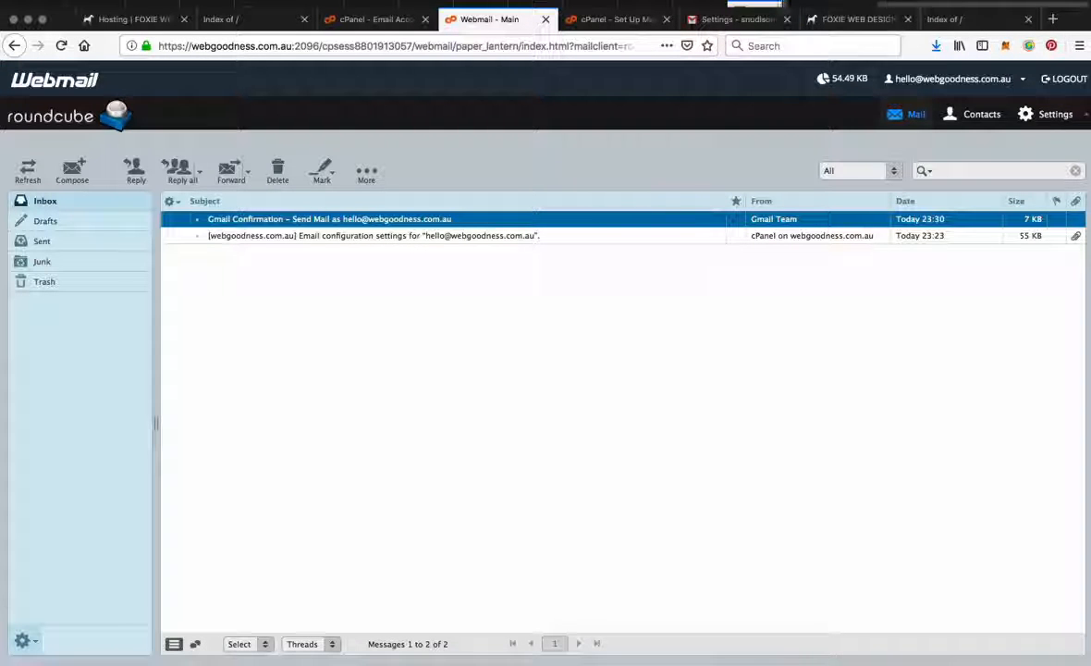
pyautogui.click(728, 21)
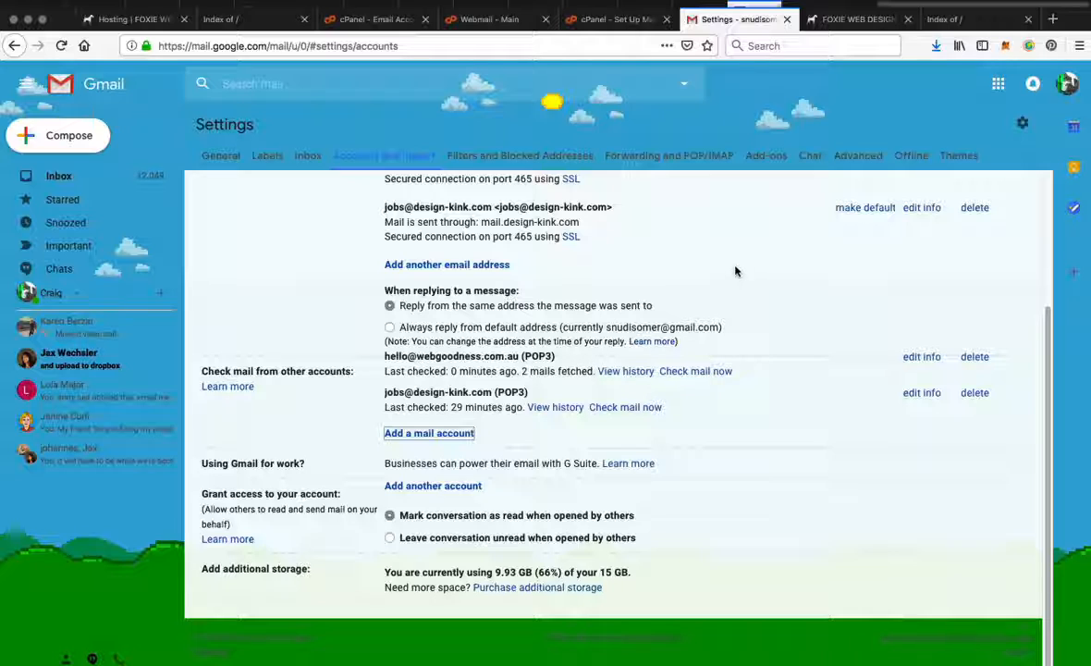
pyautogui.scroll(3, 735, 268)
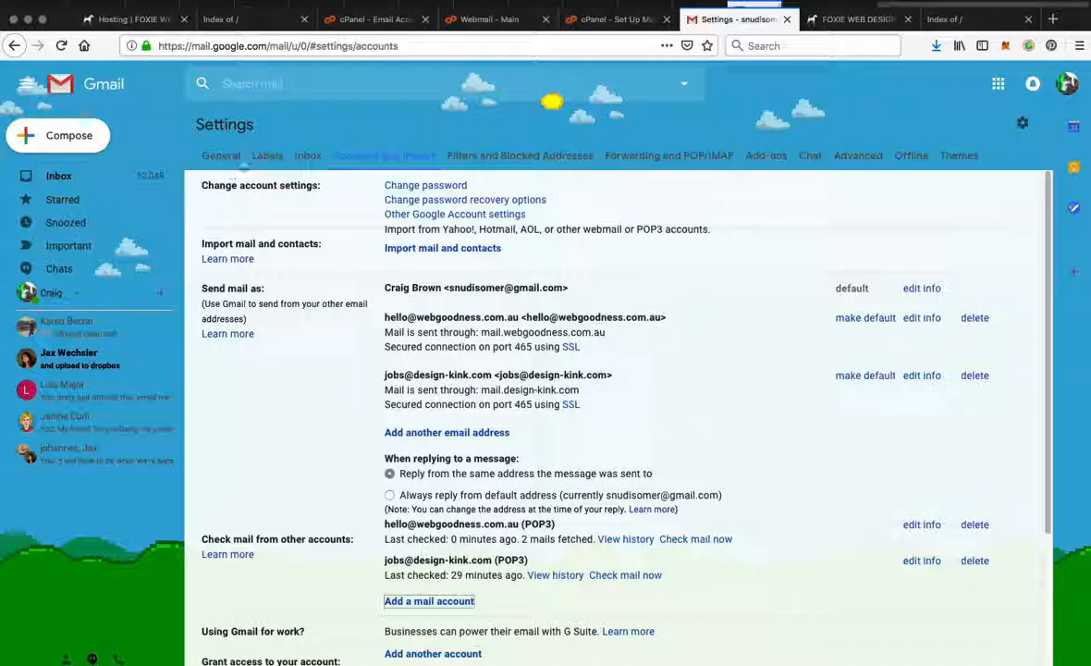
pyautogui.click(221, 155)
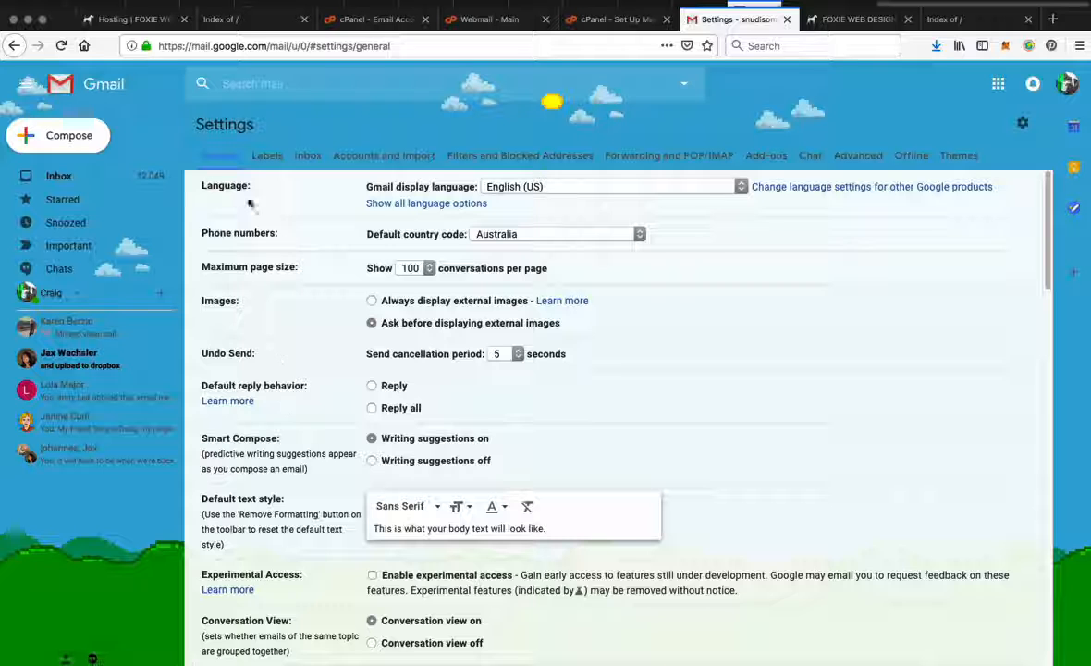
pyautogui.click(59, 179)
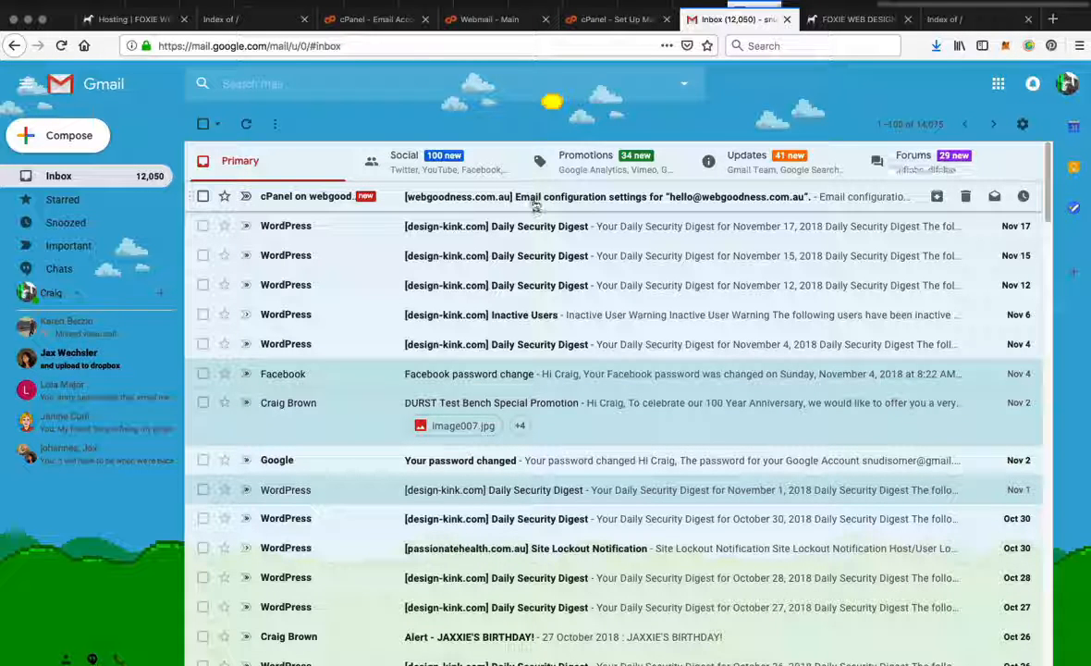
pyautogui.click(605, 195)
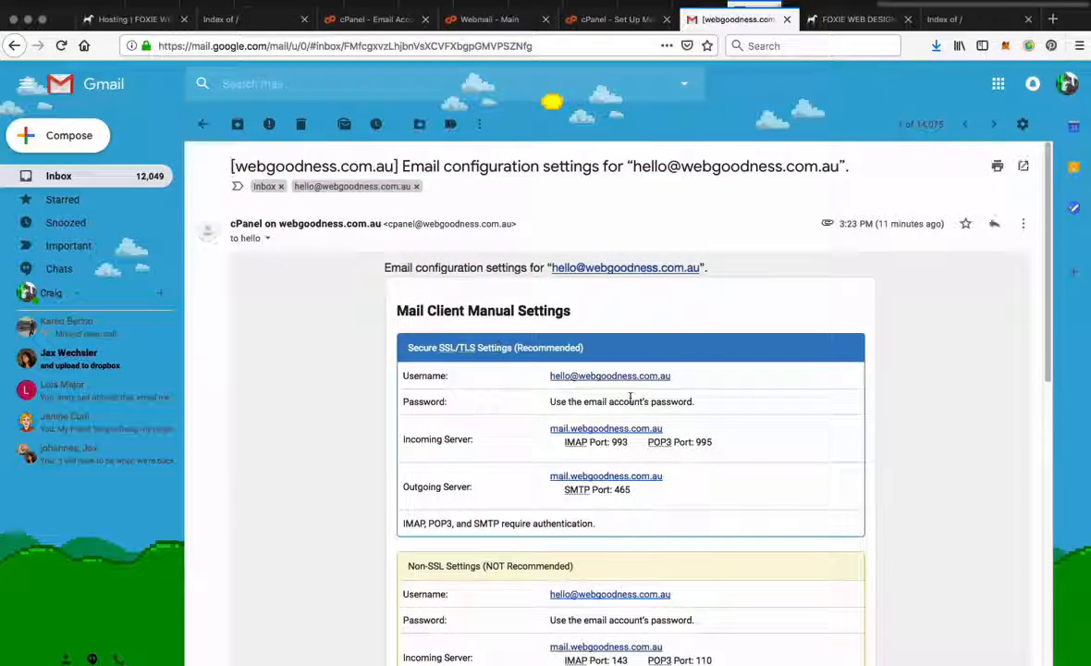
pyautogui.scroll(-3, 630, 399)
pyautogui.scroll(4, 631, 393)
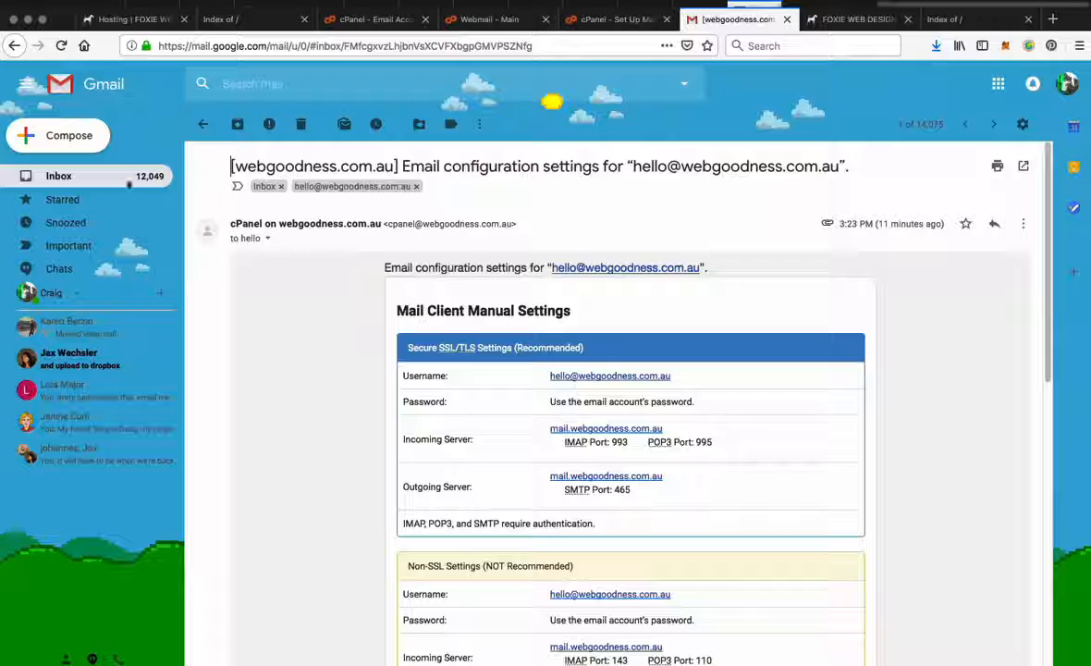
pyautogui.click(81, 178)
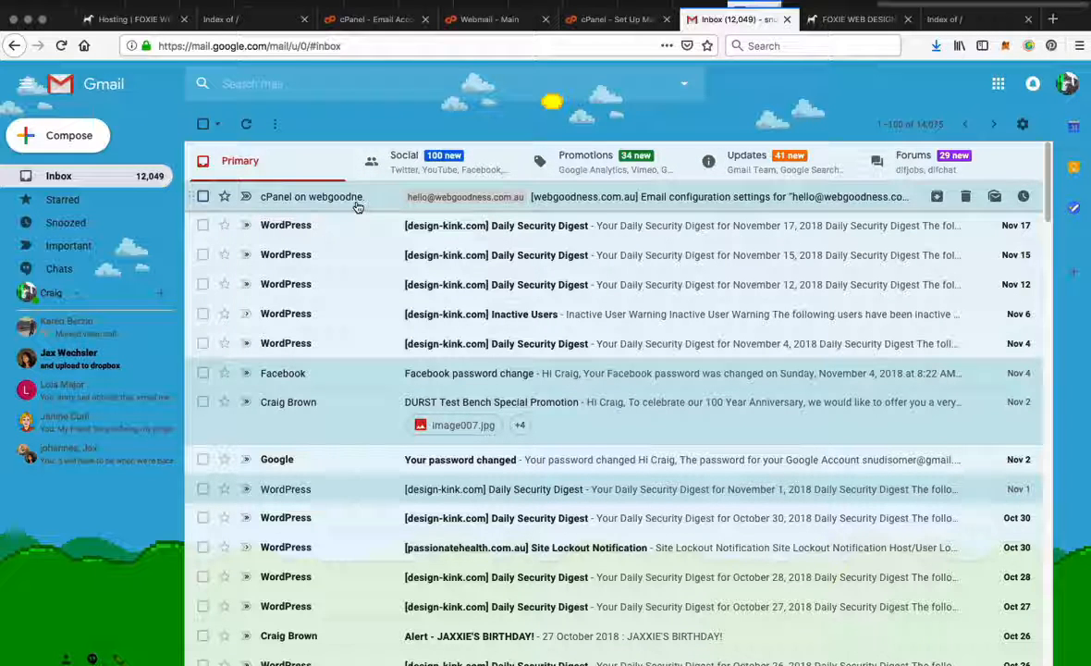
pyautogui.click(1024, 123)
pyautogui.click(949, 213)
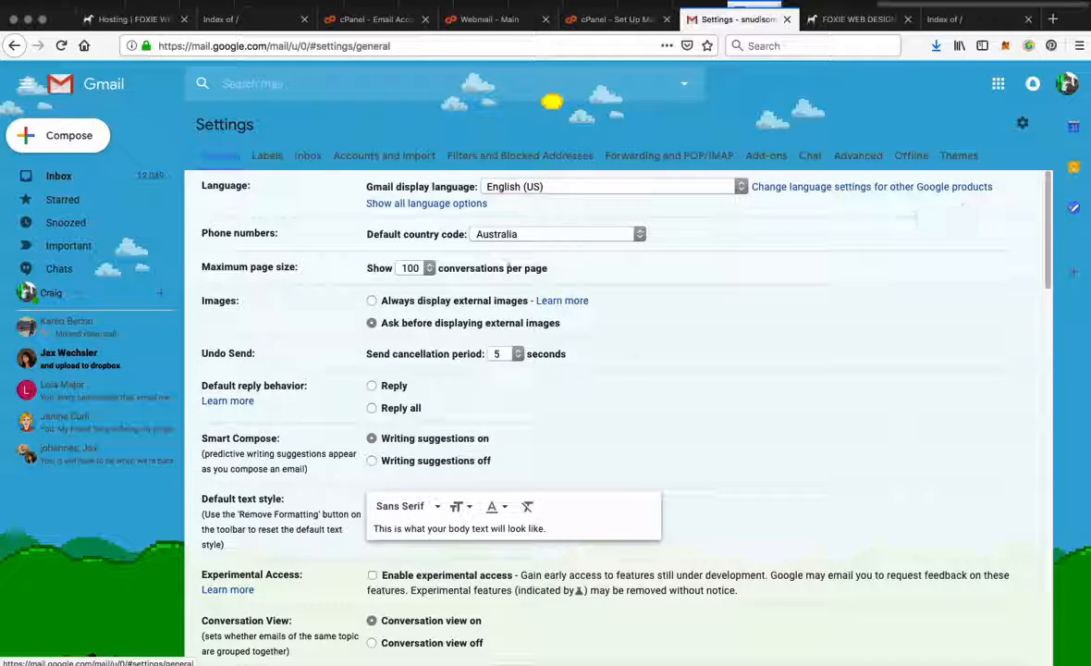
pyautogui.click(341, 154)
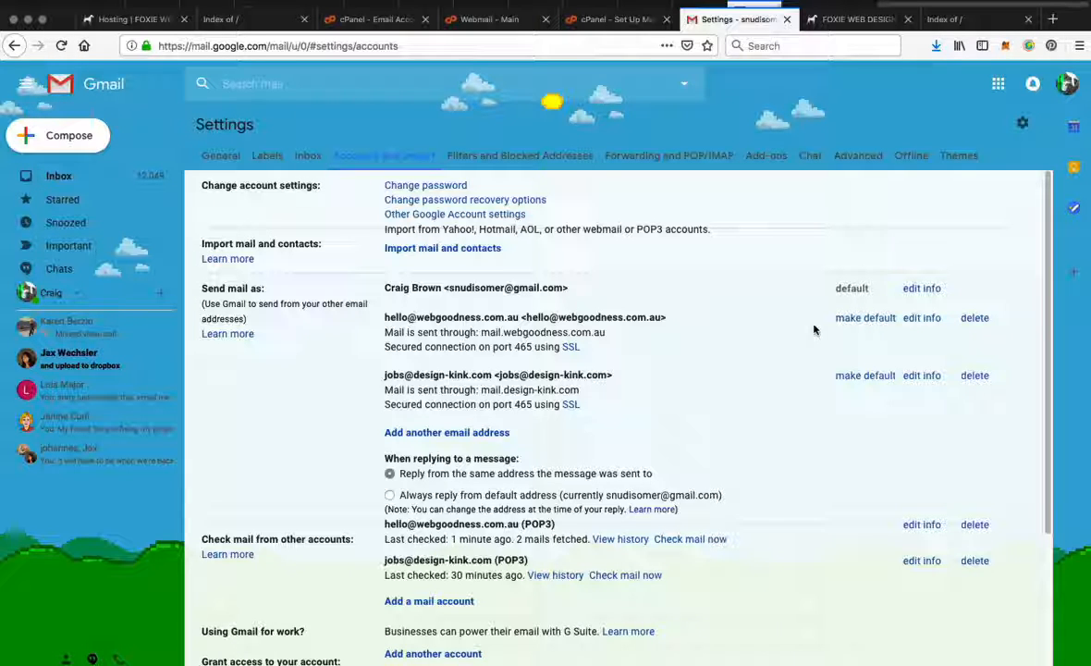
pyautogui.click(973, 318)
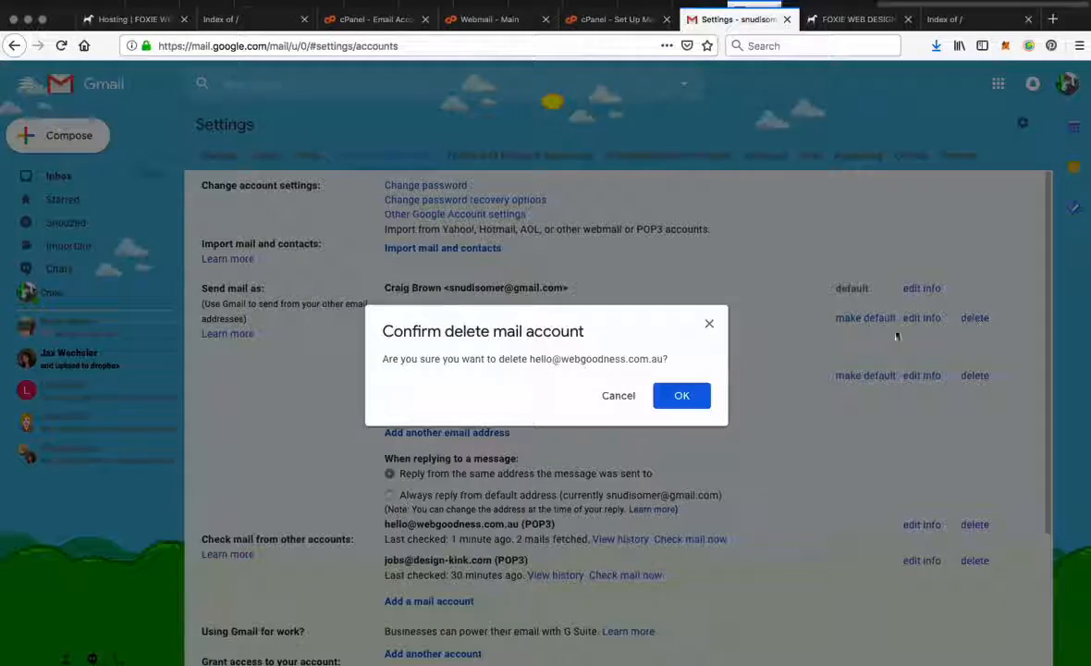
pyautogui.click(662, 394)
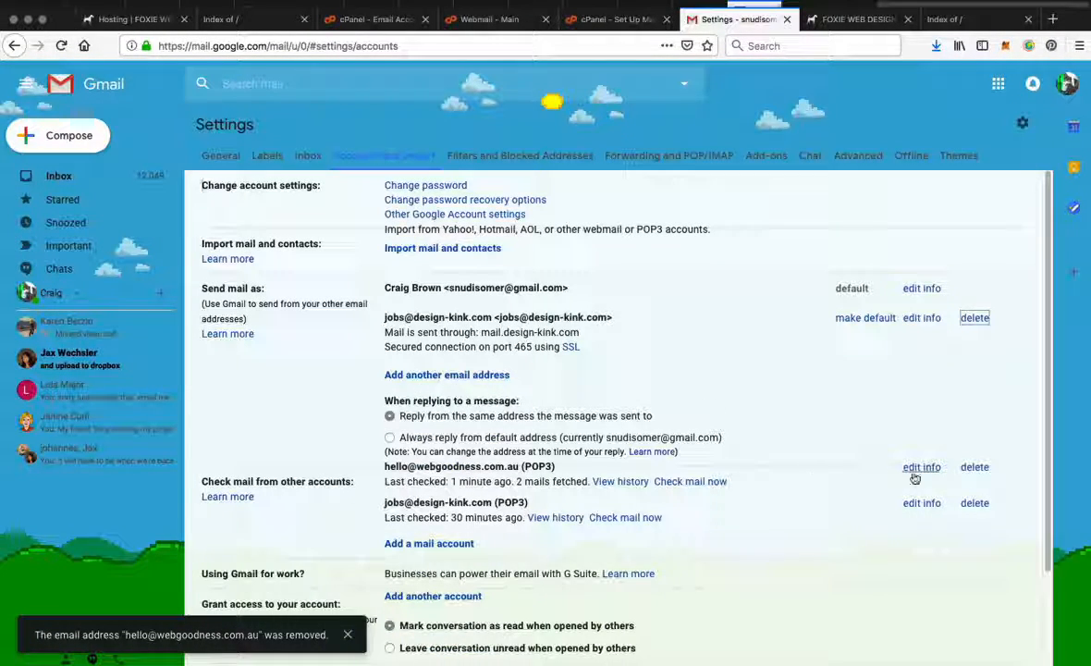
pyautogui.click(979, 469)
pyautogui.click(680, 399)
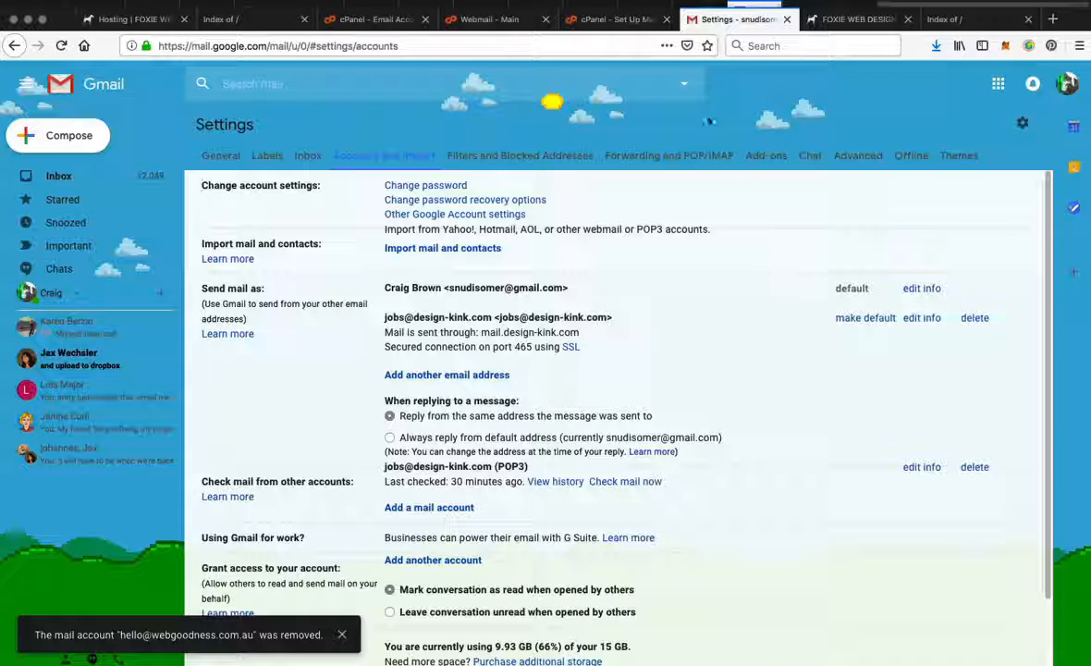
# Step: Close the Gmail settings page and the Webmail inbox page
pyautogui.hotkey('ctrl', 'w')
pyautogui.click(534, 22)
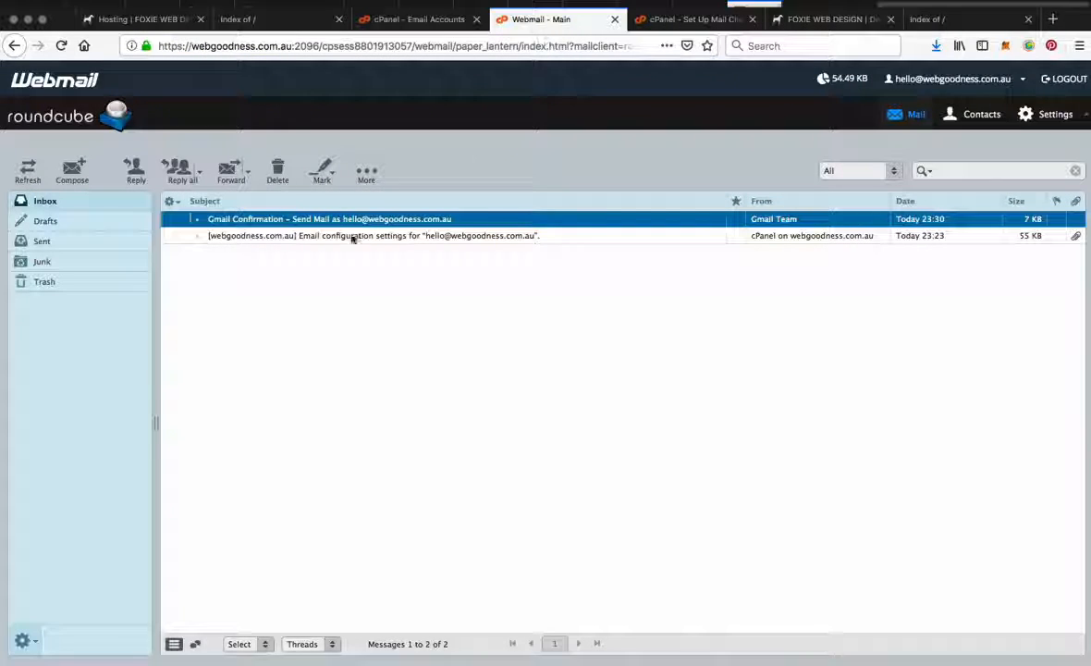
pyautogui.hotkey('ctrl', 'w')
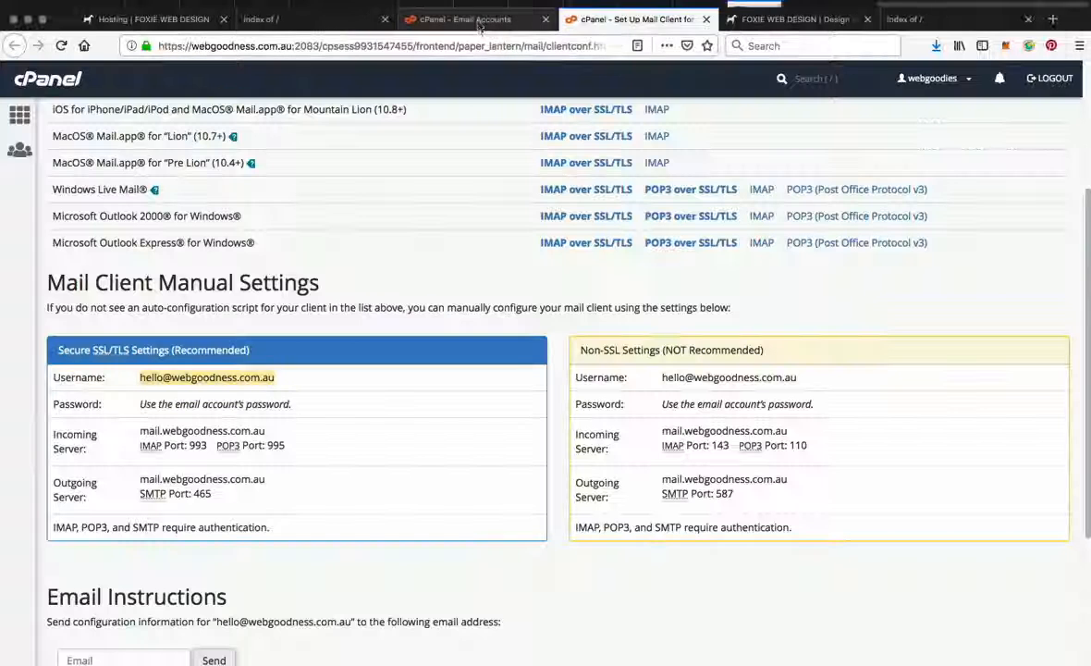
# Step: In cPanel's Email Accounts, delete the webgoodness.com.au email account and confirm the deletion
pyautogui.click(479, 22)
pyautogui.click(21, 116)
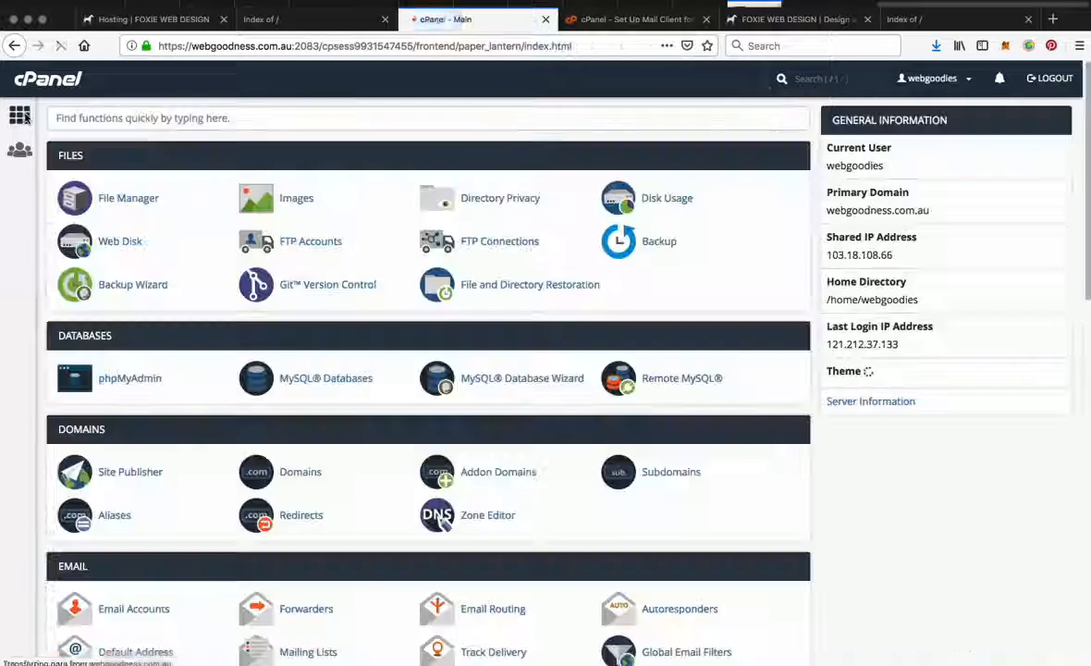
pyautogui.scroll(-3, 114, 470)
pyautogui.click(115, 479)
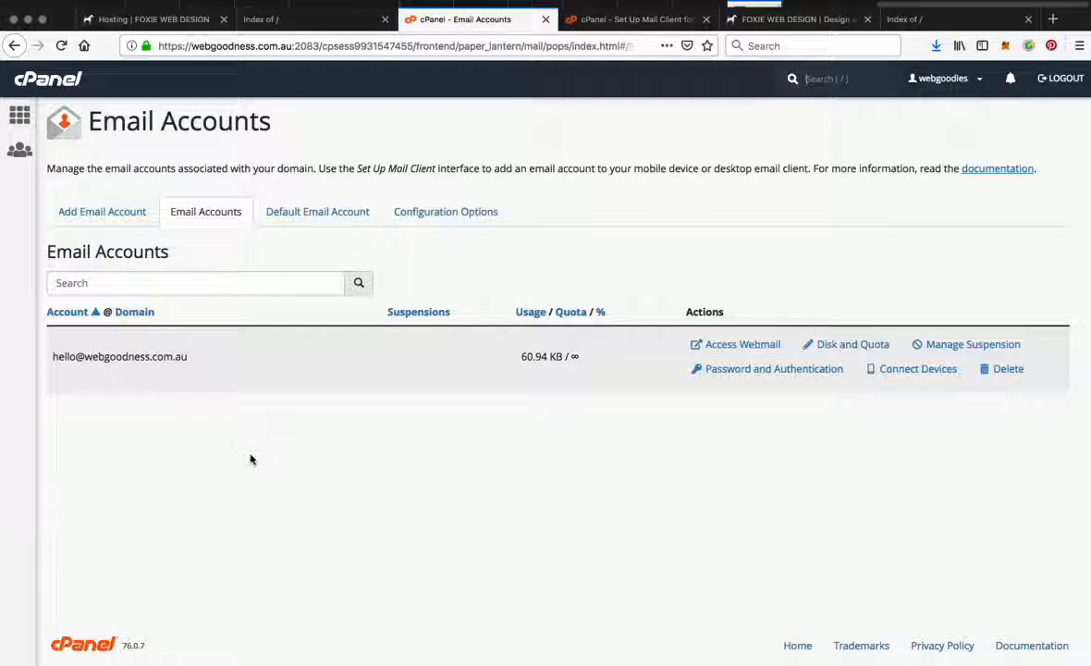
pyautogui.click(1003, 370)
pyautogui.click(93, 432)
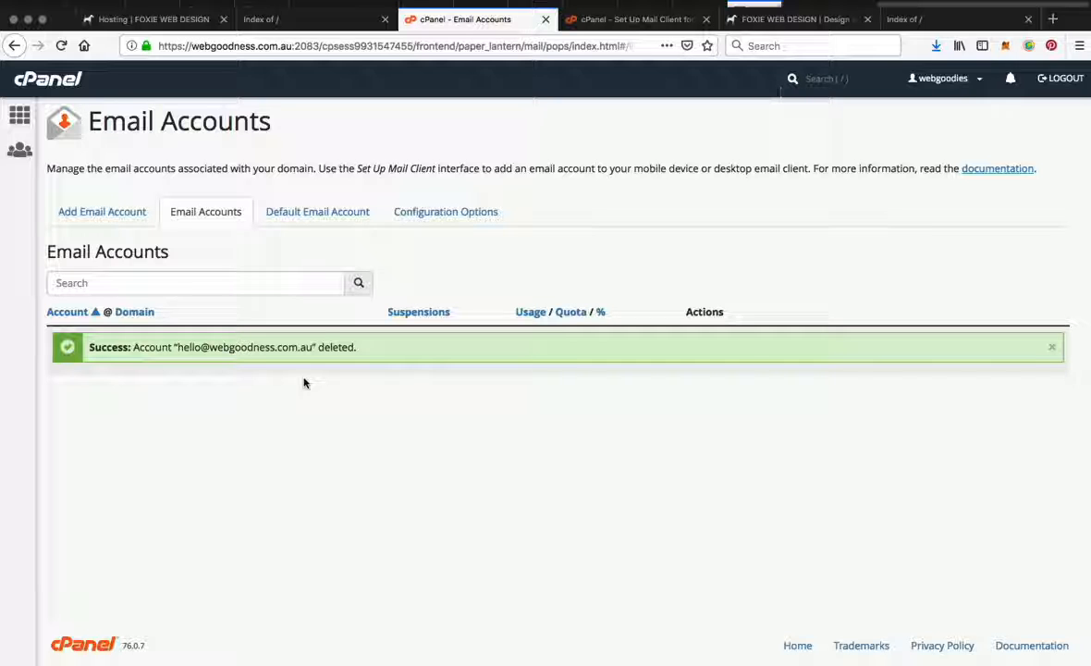
# Step: Return to cPanel's home page and find the Email tools
pyautogui.click(19, 115)
pyautogui.scroll(-5, 256, 470)
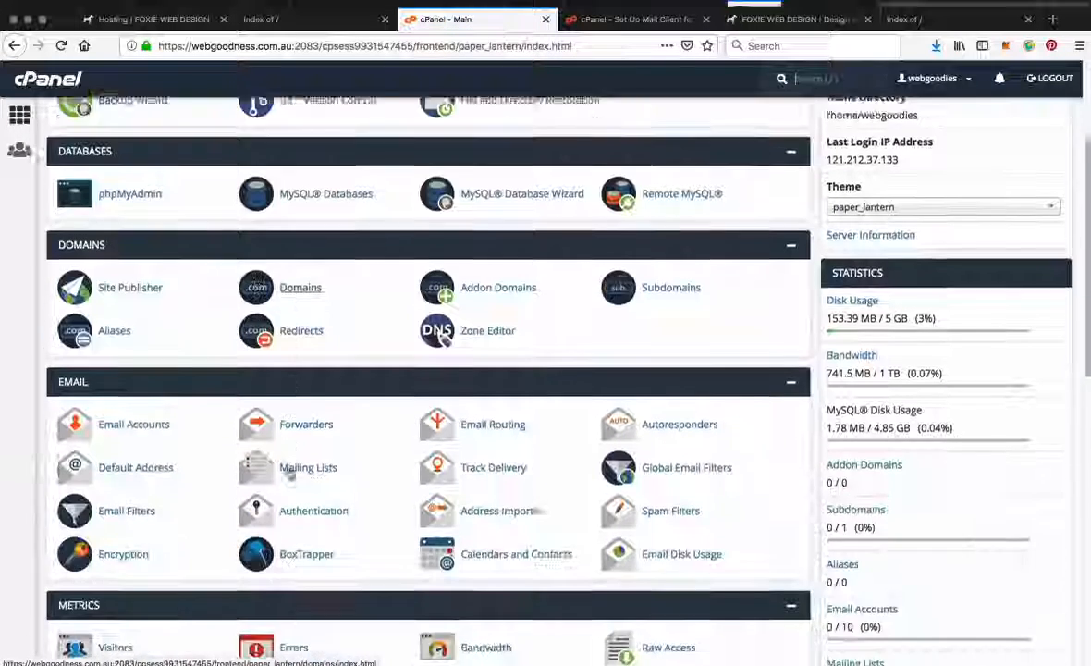